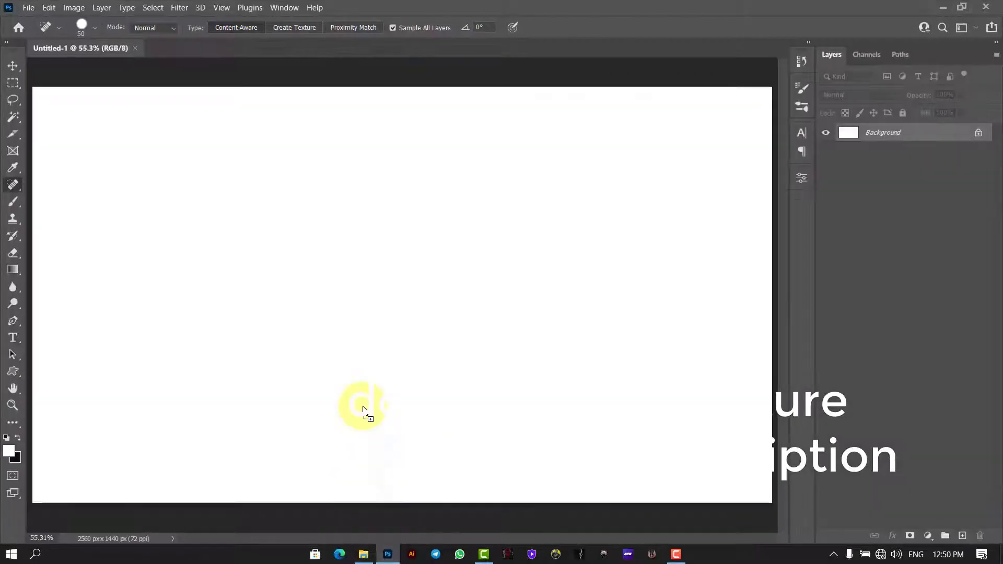
Place the youtube-channel-art-sizing-template image on the canvas at its original size and show the rulers.
drag(416, 428, 482, 503)
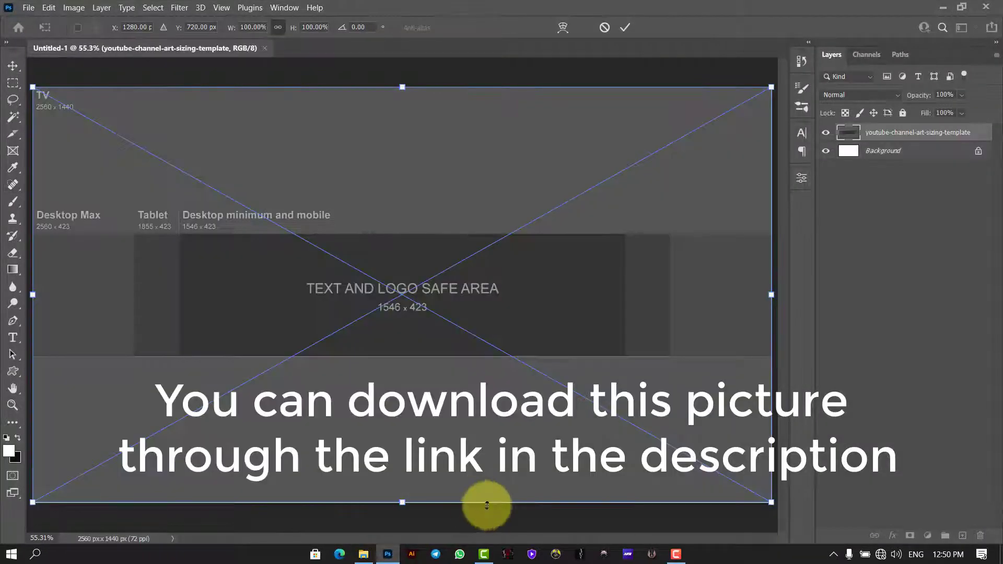
click(630, 28)
click(223, 8)
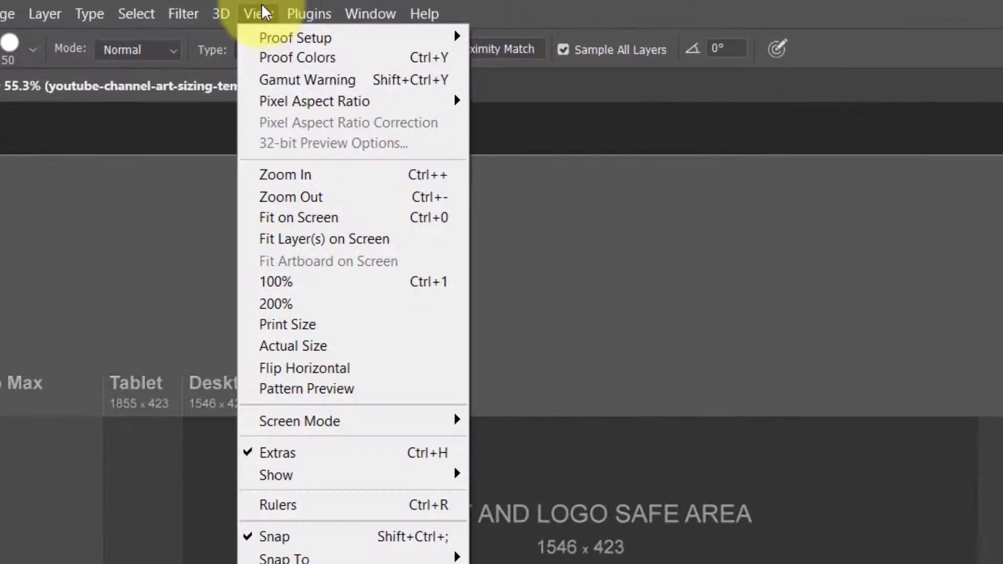
click(349, 504)
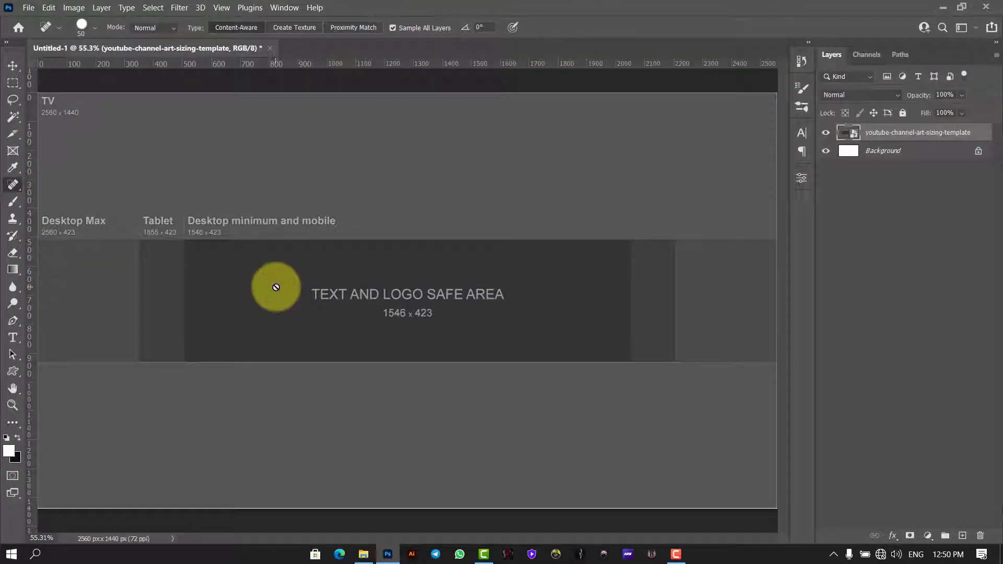
Add two horizontal and two vertical guides along the four edges of the text and logo safe area.
key(ctrl+0)
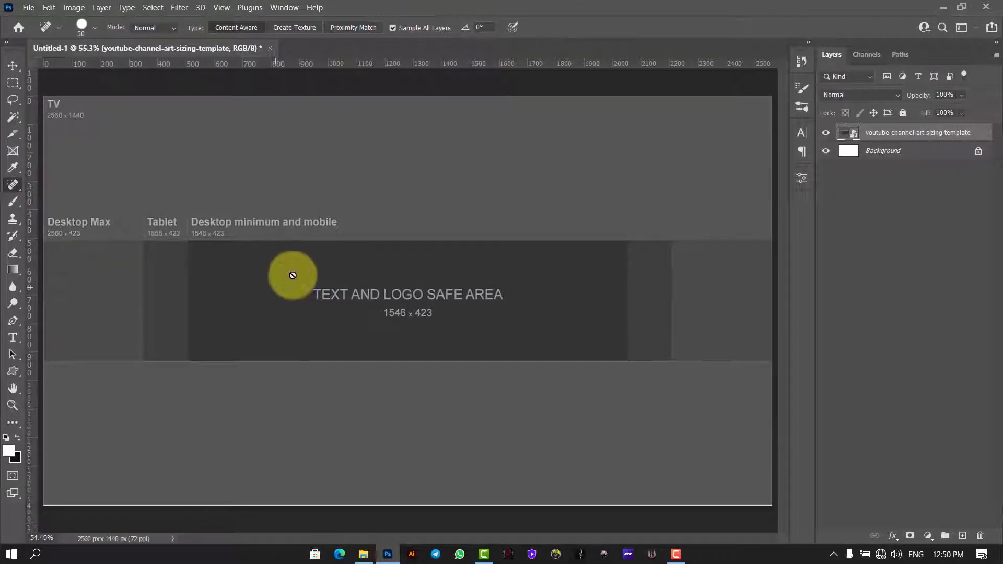
drag(286, 69, 311, 363)
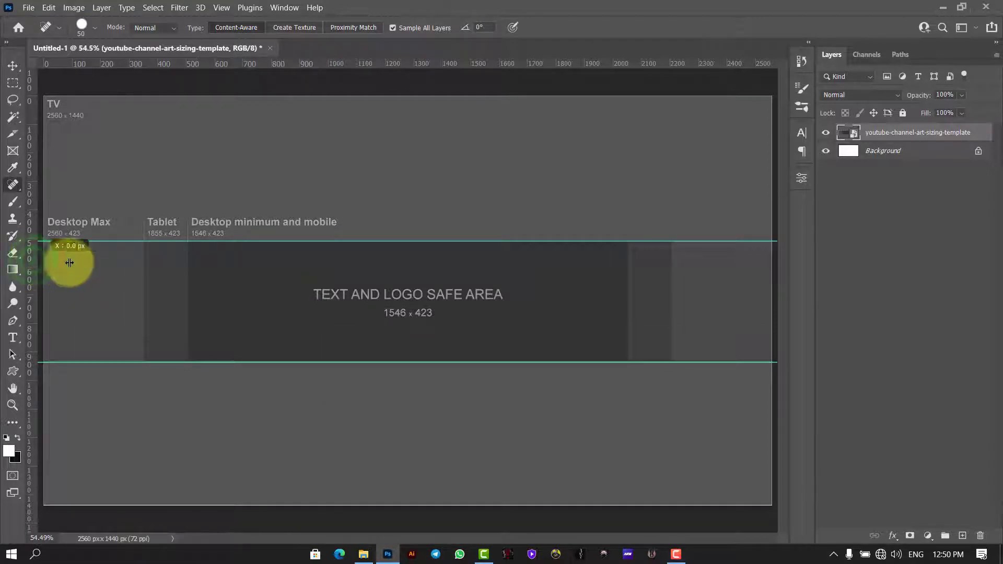
drag(69, 262, 189, 280)
drag(36, 246, 636, 269)
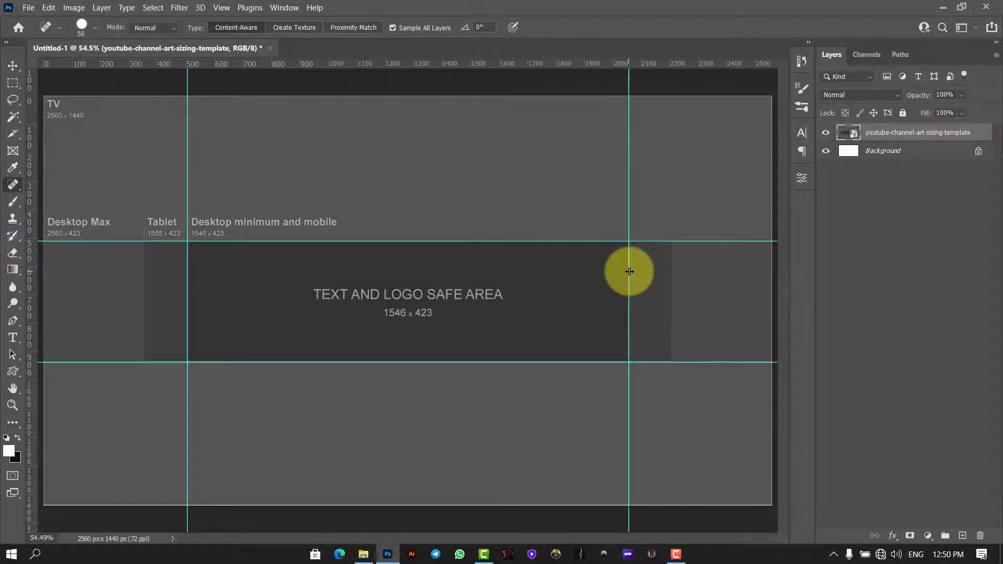
Move the two horizontal guides exactly onto the upper and lower edges of the safe area.
key(ctrl+plus)
key(ctrl+plus)
key(ctrl+plus)
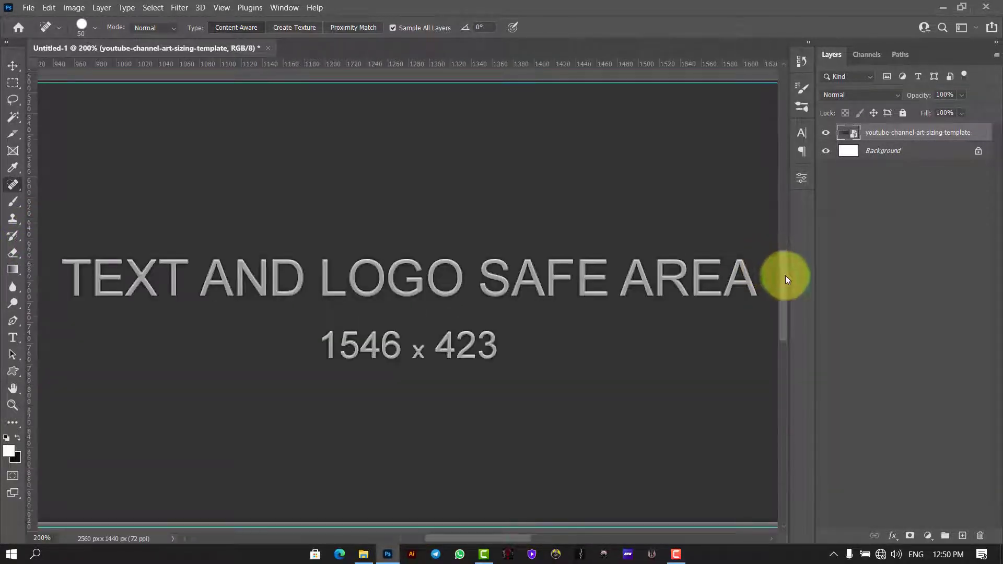
scroll(783, 262, up, 3)
key(ctrl+plus)
key(ctrl+plus)
scroll(547, 195, up, 4)
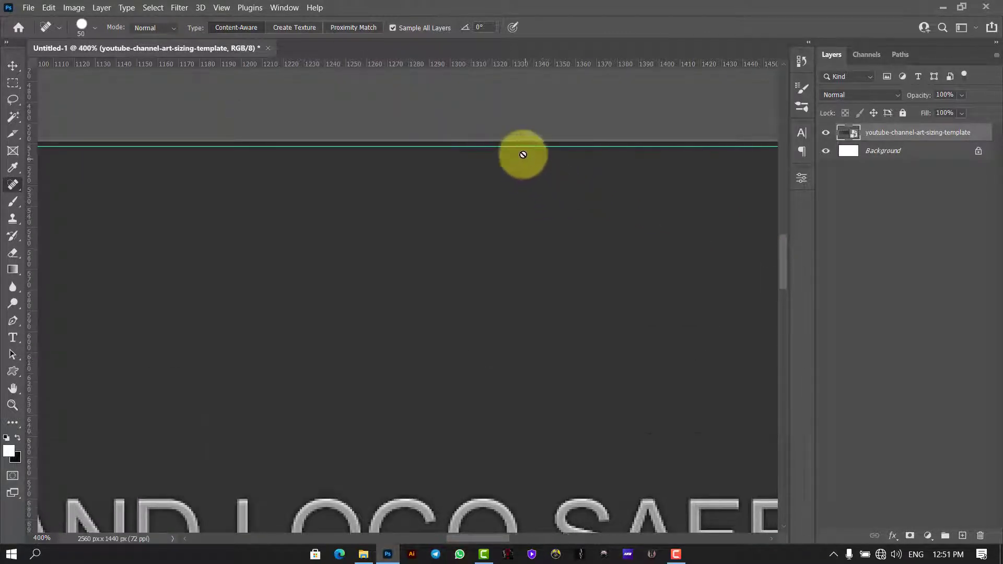
click(13, 65)
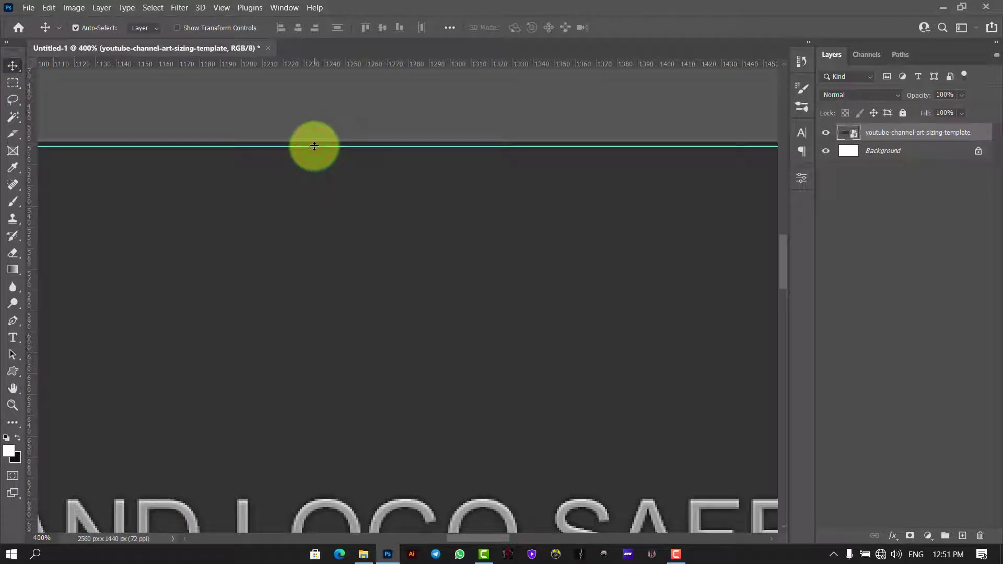
drag(314, 143, 314, 141)
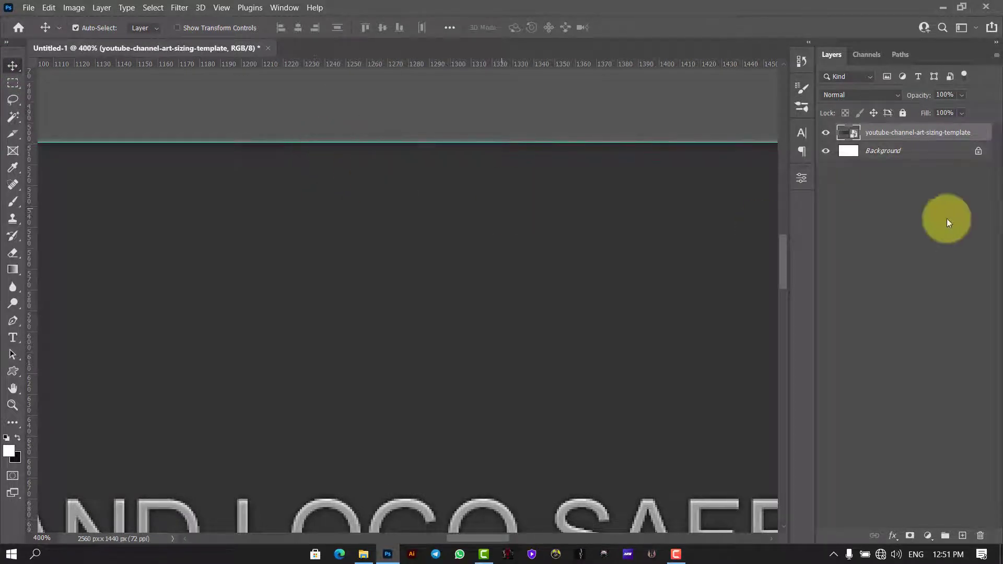
drag(784, 251, 797, 324)
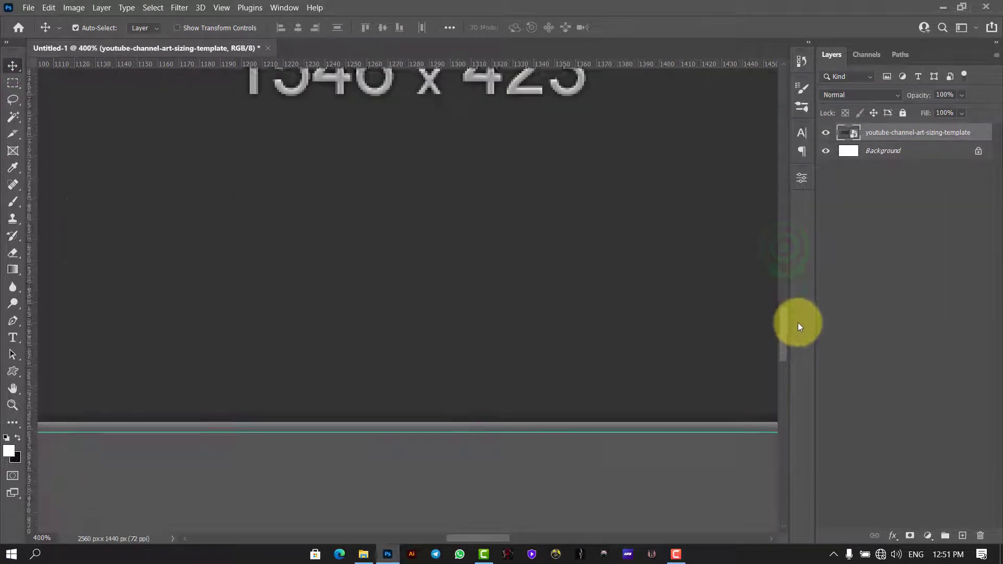
drag(481, 399, 485, 390)
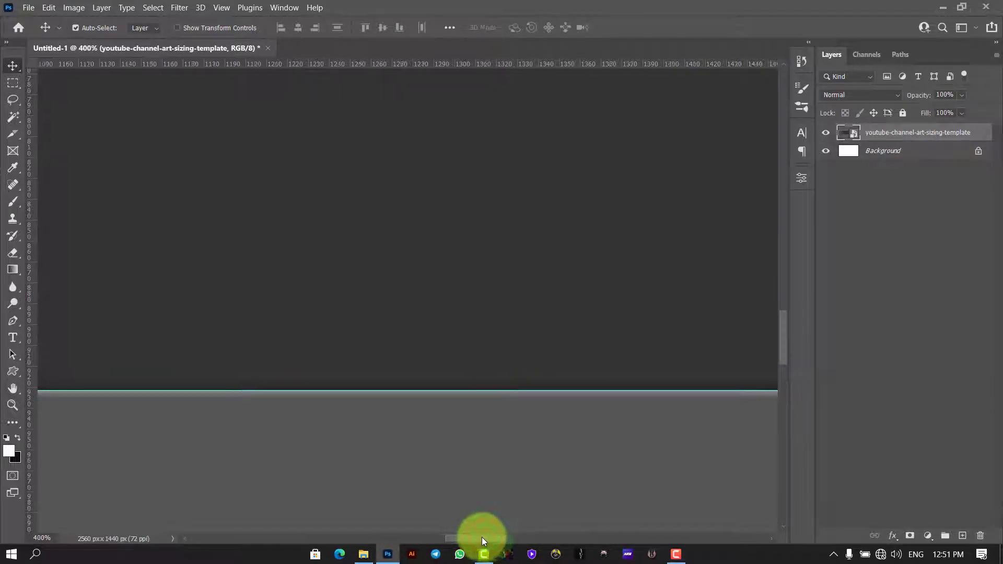
Move the two vertical guides exactly onto the left and right edges of the safe area.
drag(416, 538, 345, 528)
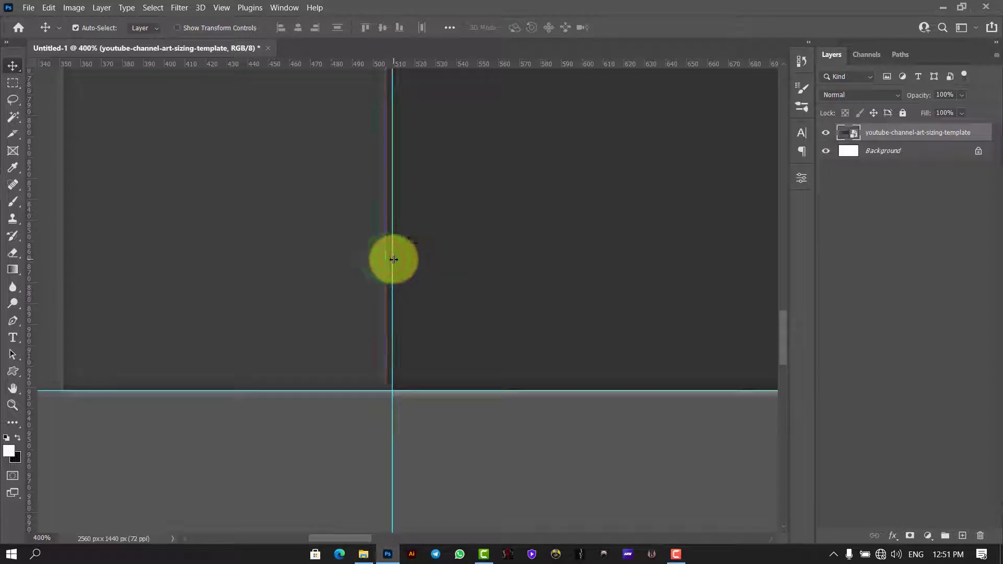
drag(388, 261, 387, 316)
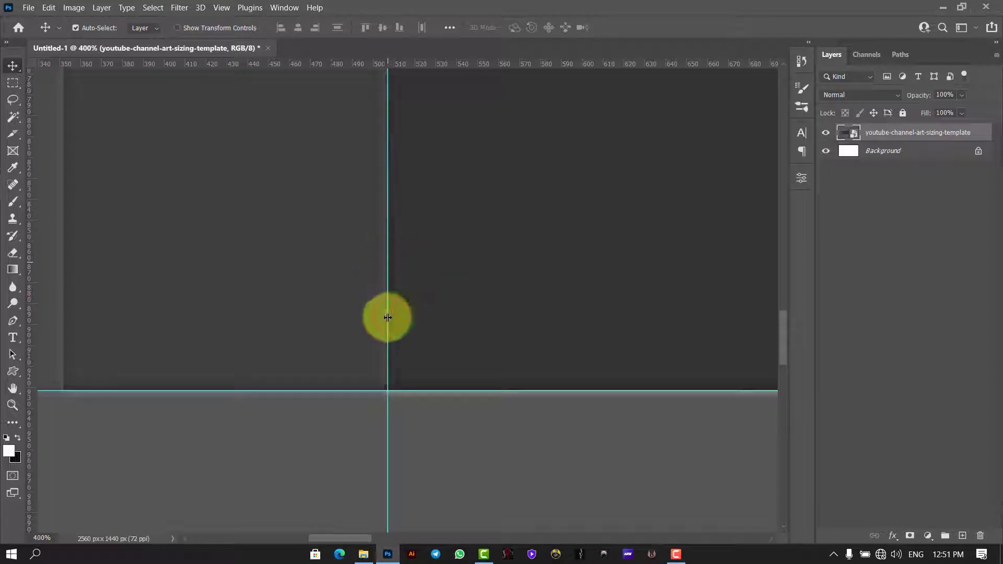
drag(361, 538, 626, 551)
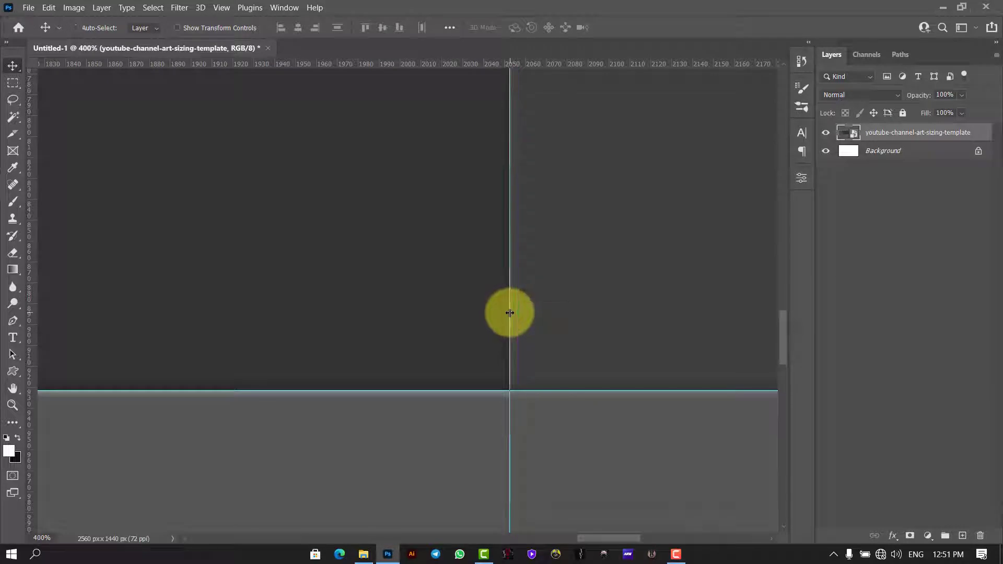
Create a new horizontal guide at position 720 px.
key(ctrl+0)
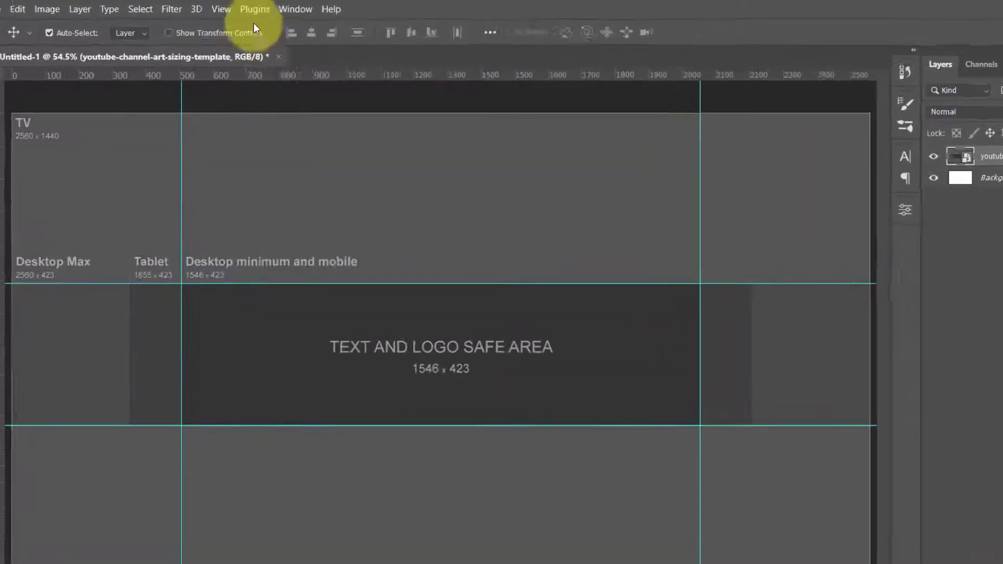
click(222, 7)
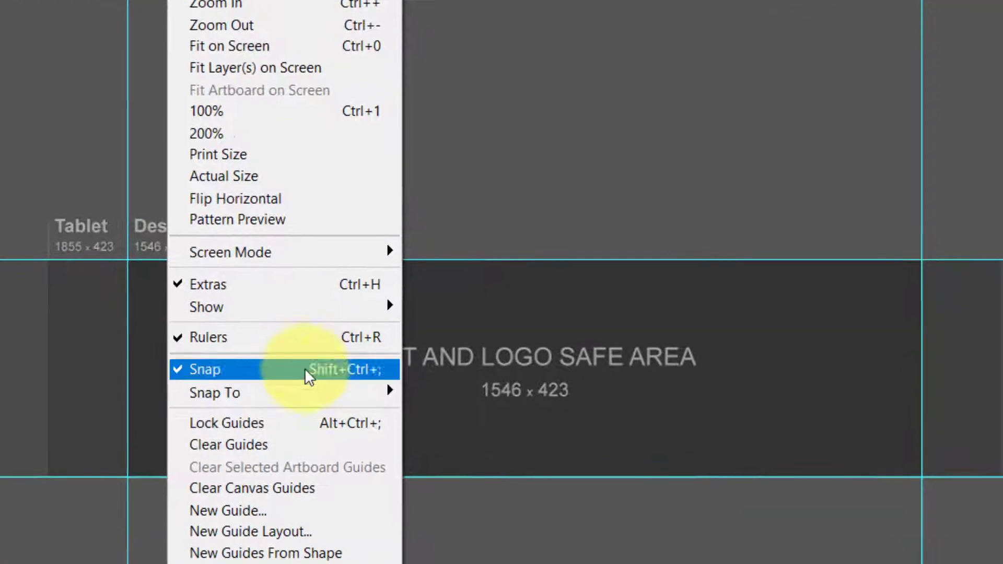
mouse_move(343, 562)
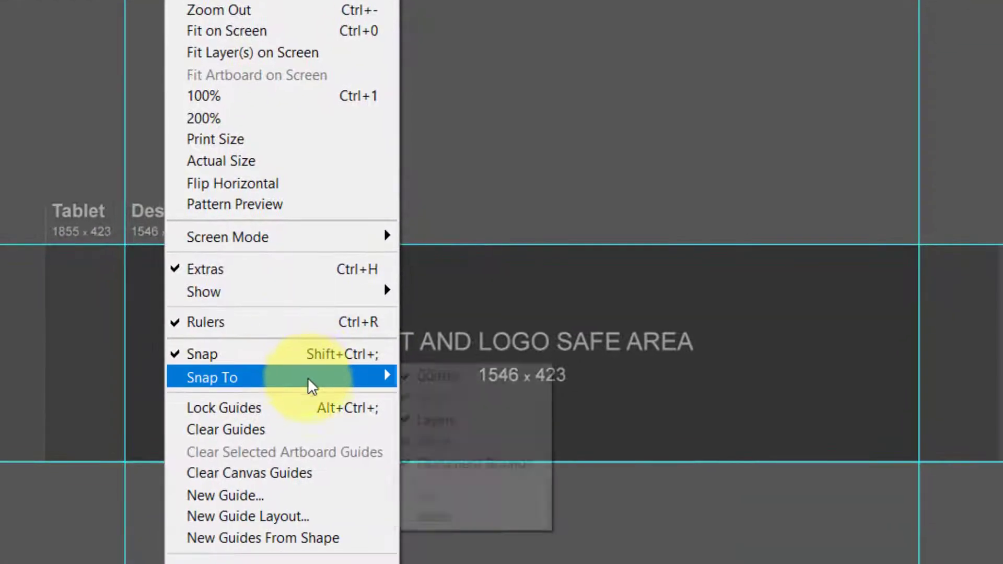
click(307, 503)
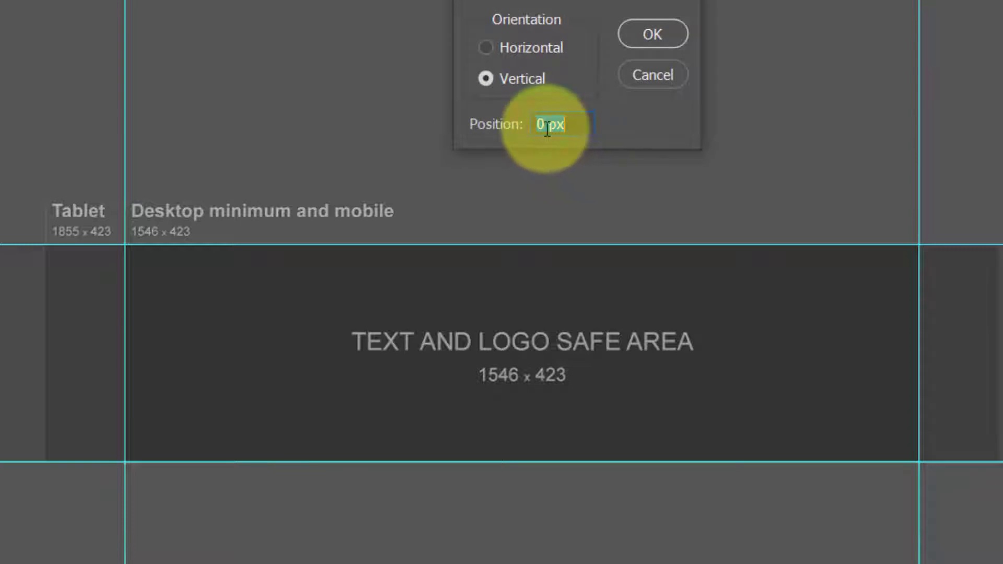
click(487, 47)
drag(546, 128, 476, 129)
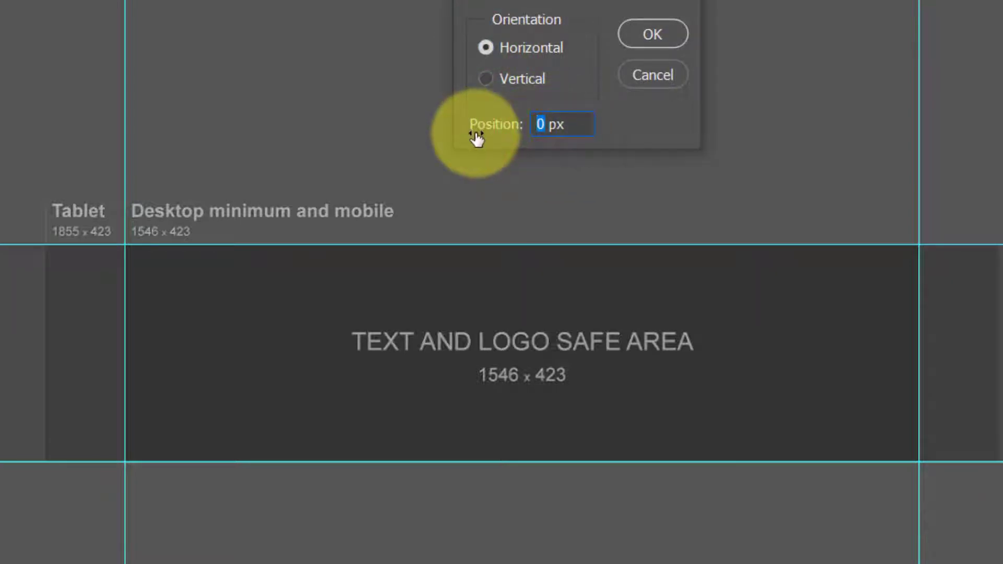
text(720)
click(659, 32)
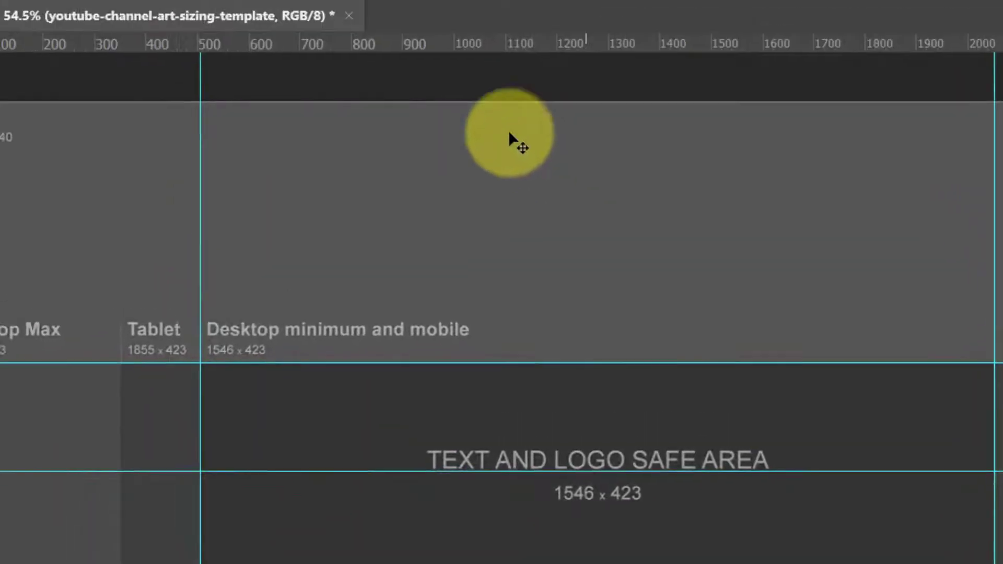
Create a new vertical guide at position 1280 px.
click(316, 13)
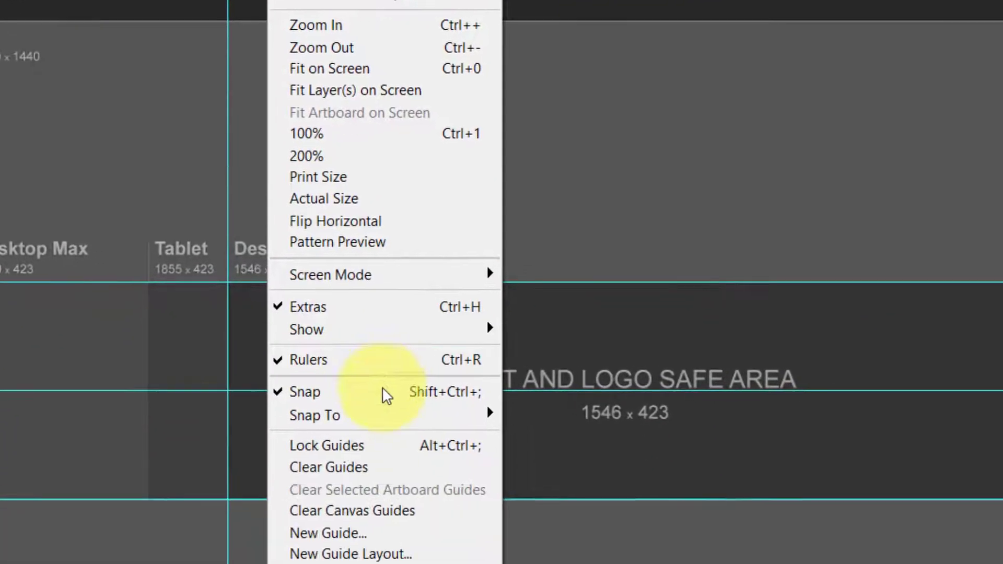
click(374, 533)
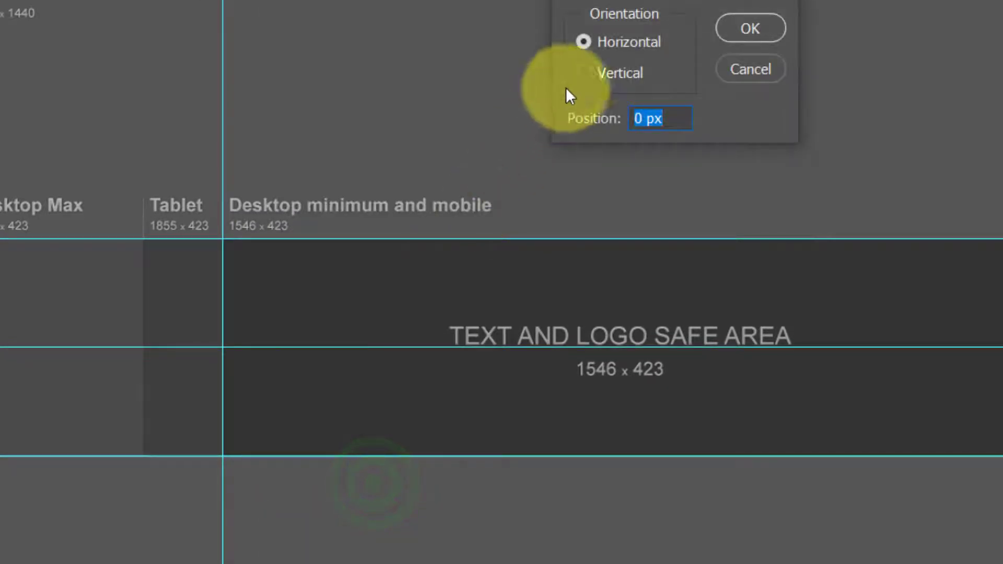
click(580, 72)
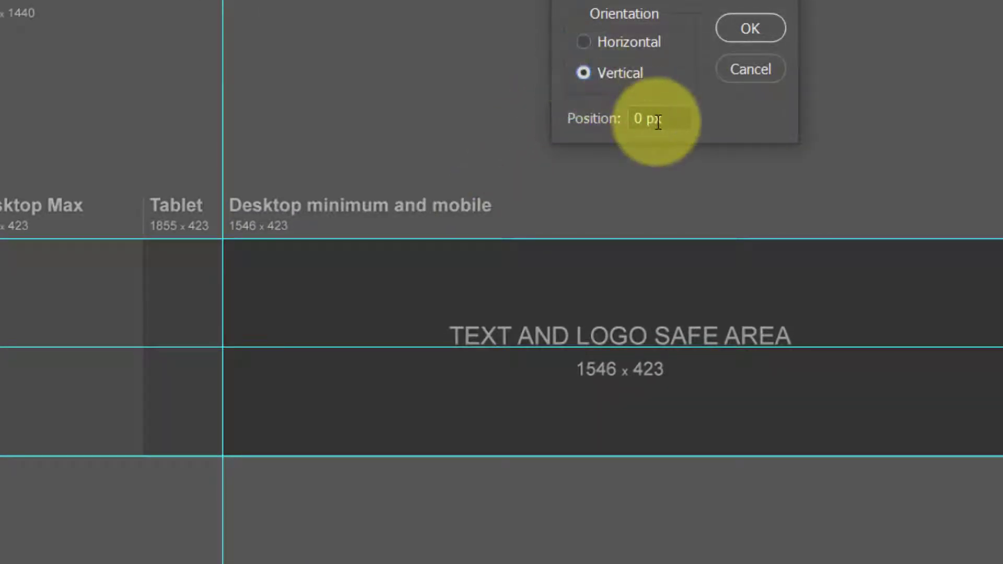
drag(647, 121, 615, 129)
text(12)
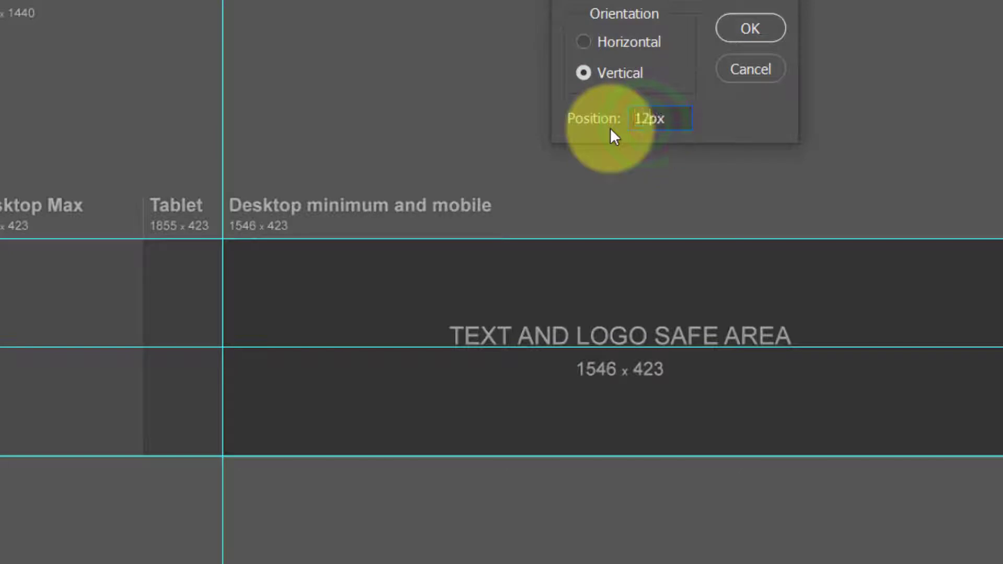
text(80)
key(Return)
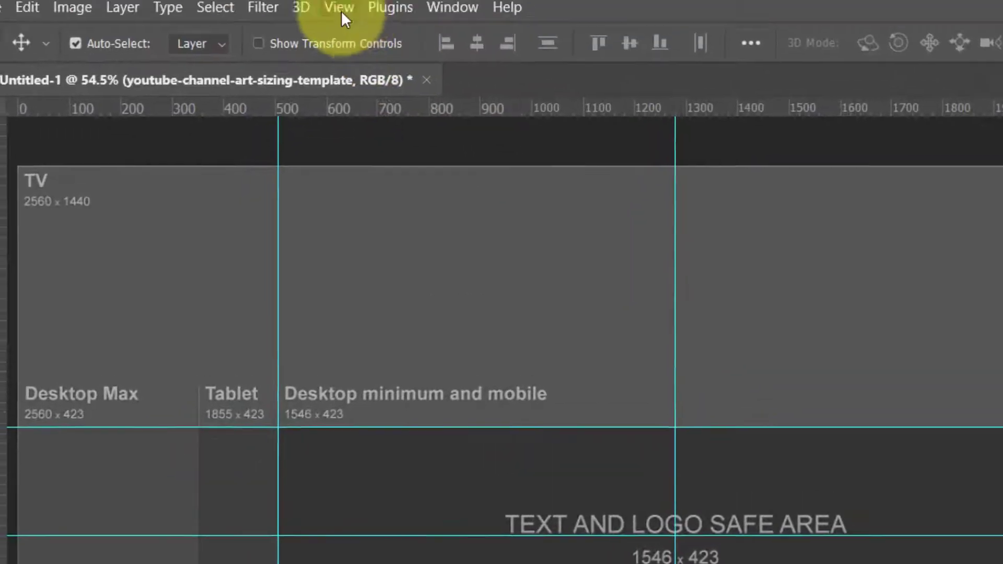
Hide the rulers and lock the guides.
click(340, 8)
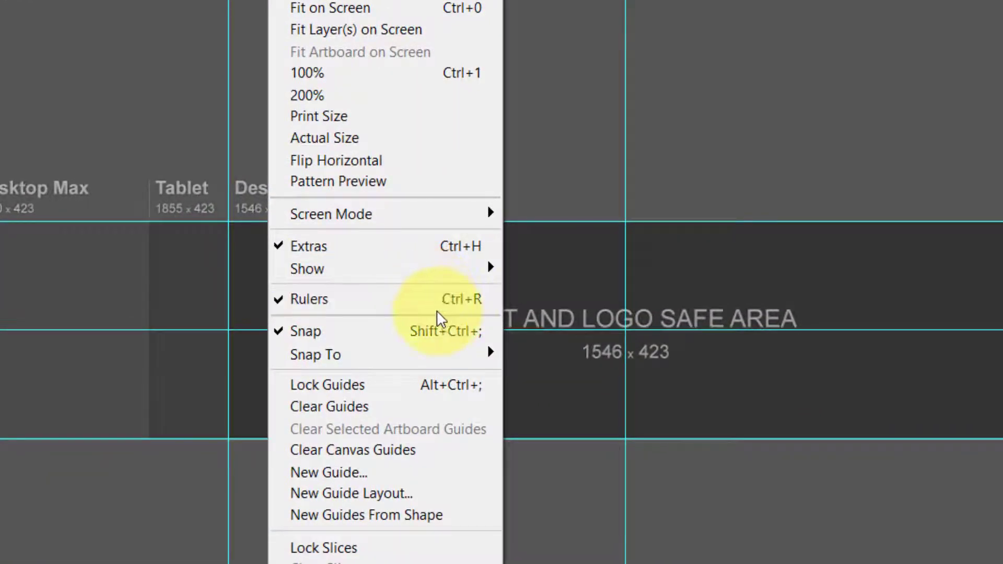
click(433, 301)
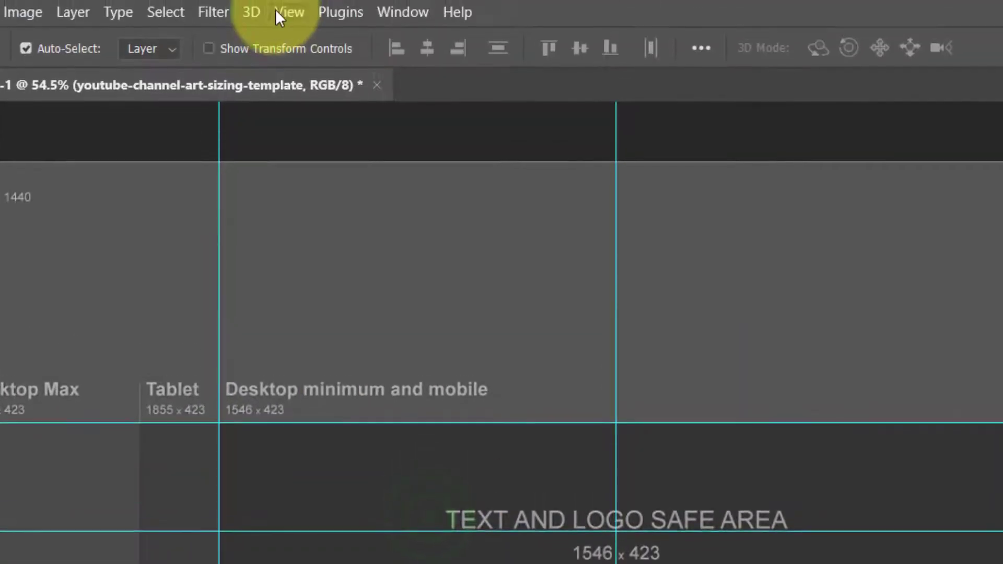
click(277, 11)
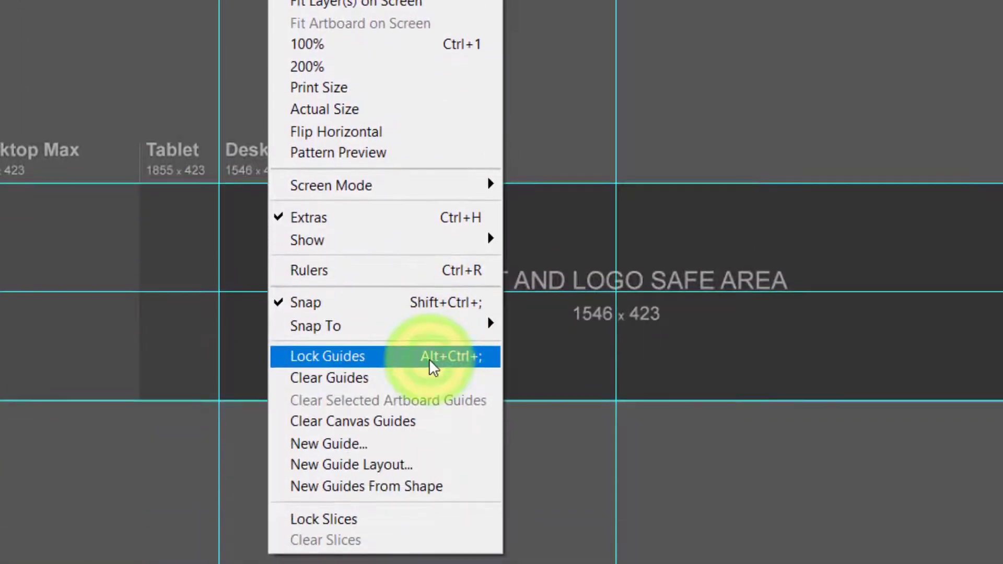
click(429, 358)
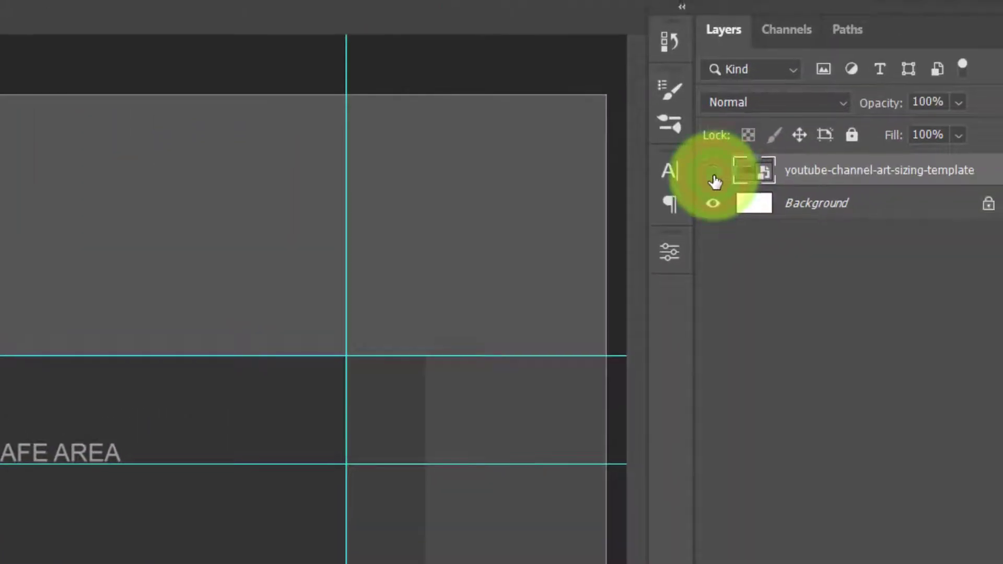
Hide the sizing template layer and add a linear Gradient fill layer above the Background with a 0° angle.
click(714, 171)
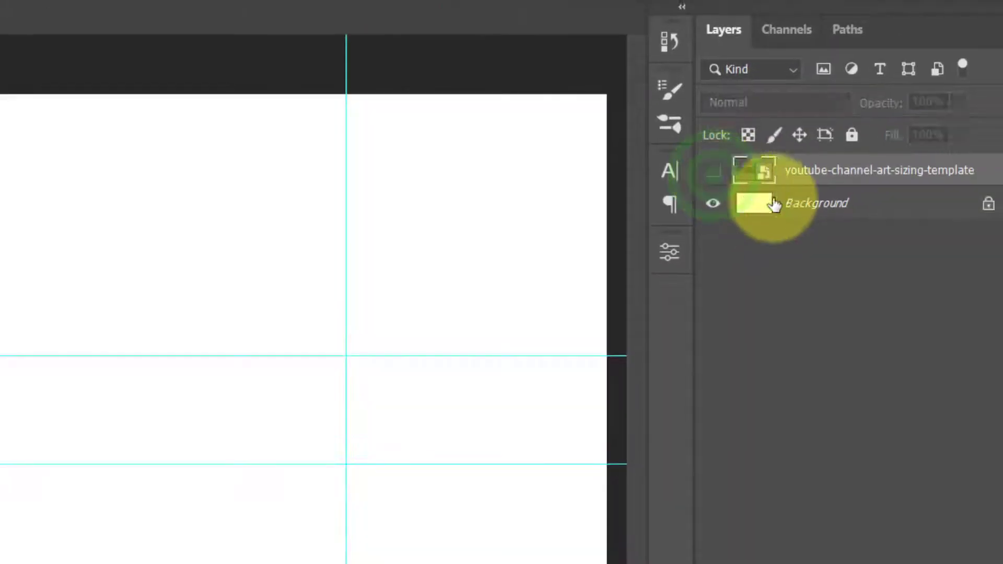
click(814, 205)
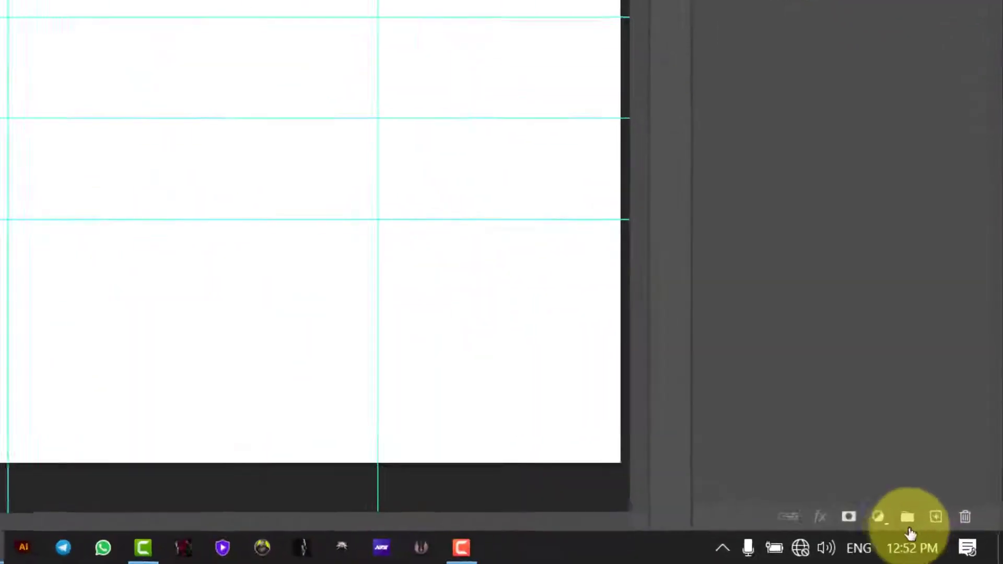
click(878, 518)
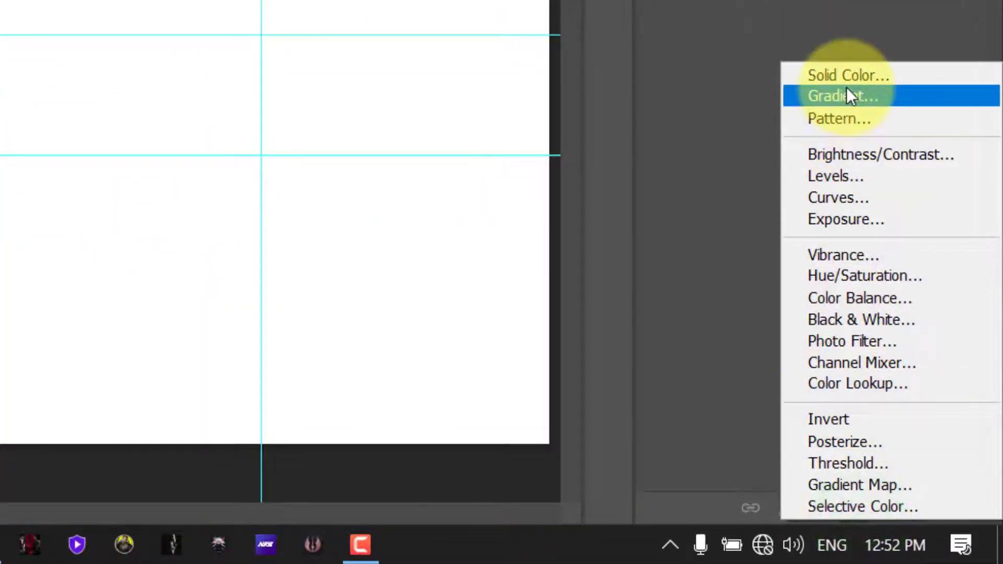
click(852, 95)
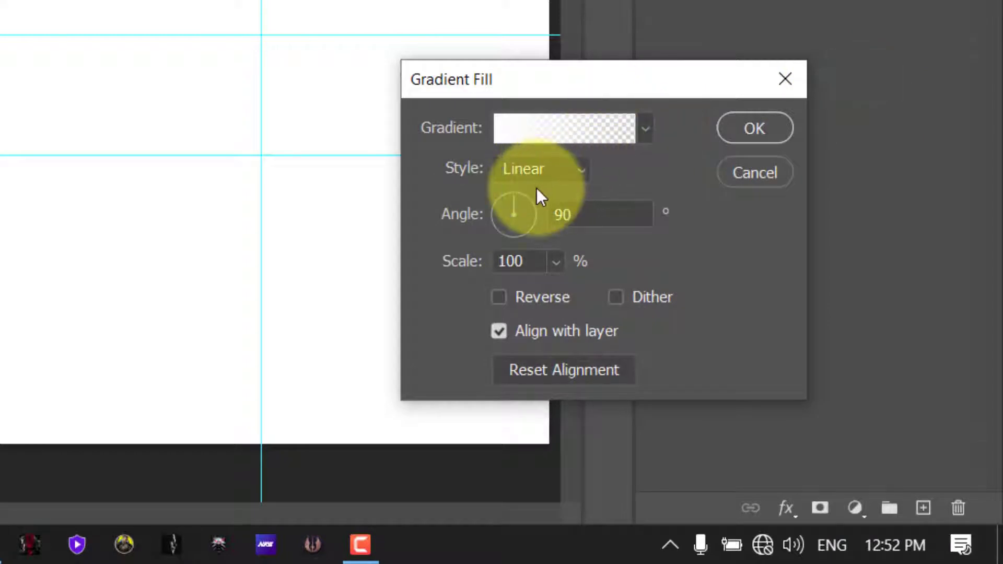
drag(518, 213, 591, 213)
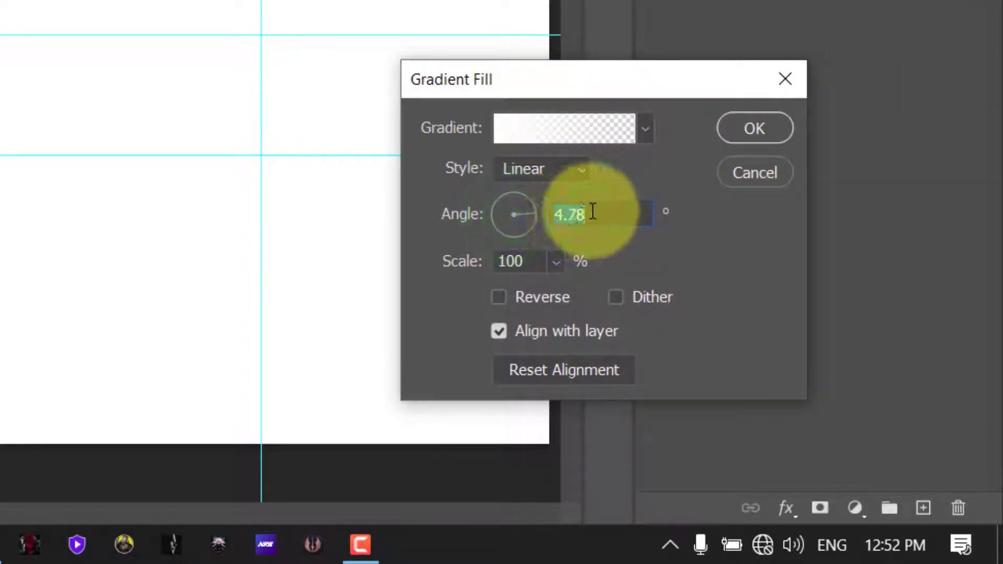
text(0)
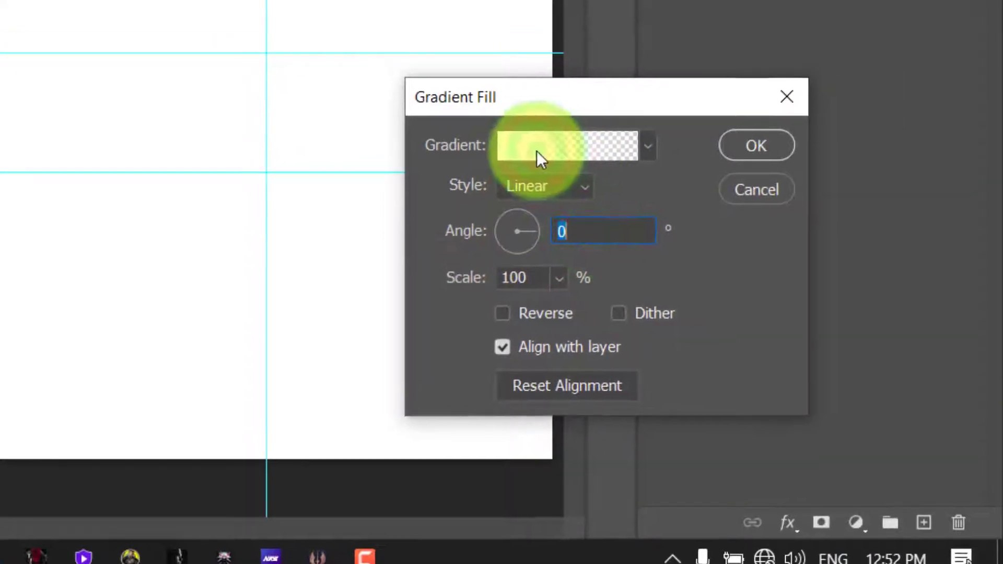
Set the gradient's starting colour stop to dark red #671717.
click(535, 136)
click(456, 421)
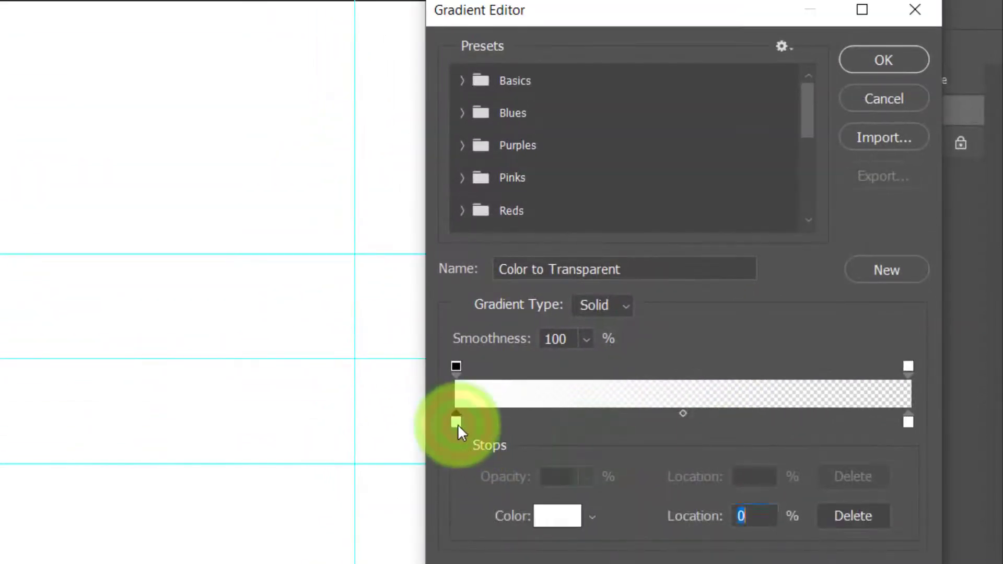
double_click(458, 425)
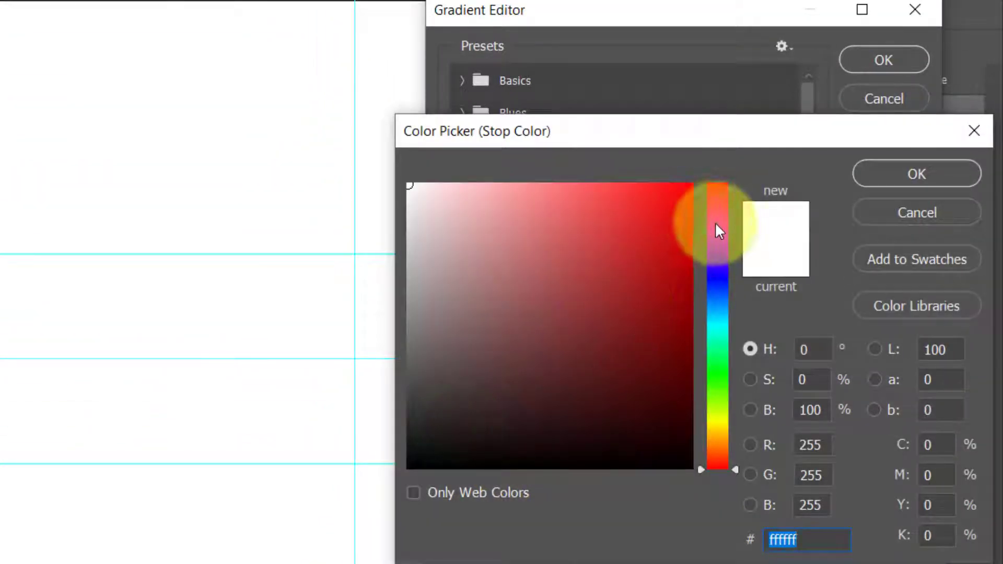
drag(717, 216, 700, 103)
drag(597, 300, 629, 354)
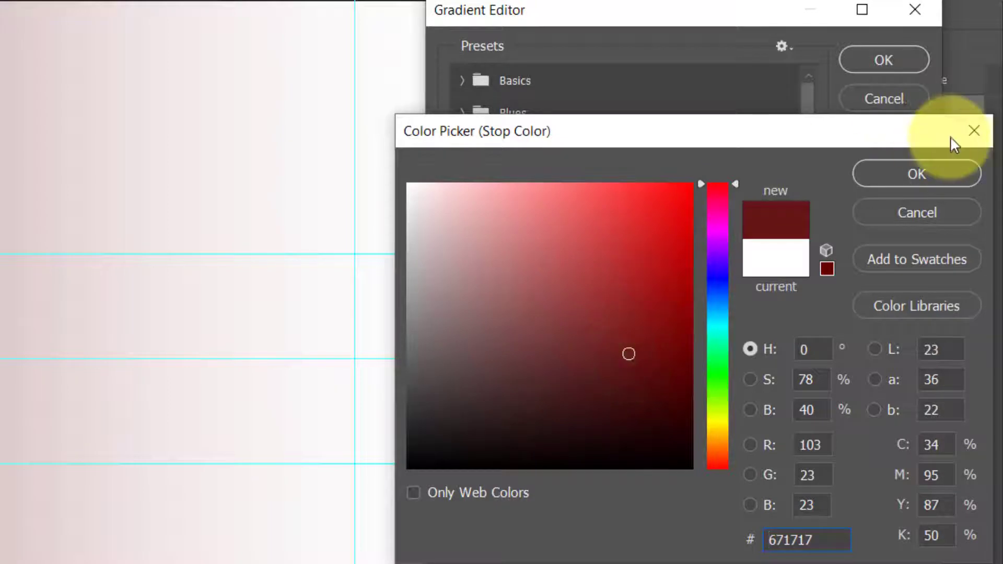
click(926, 174)
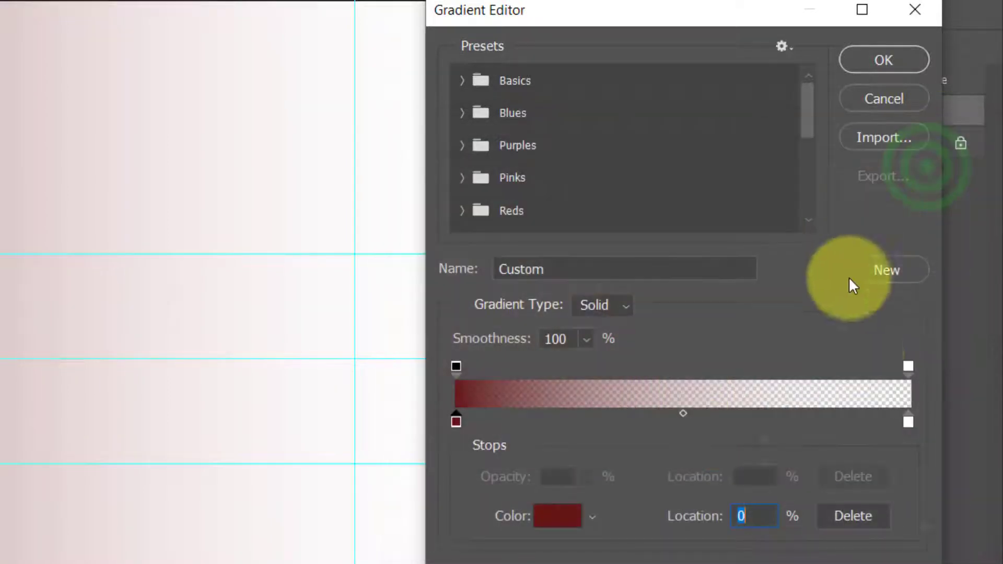
Set the gradient's end stop to 100% opacity with dark grey #3c3c3c and apply the gradient fill.
click(908, 366)
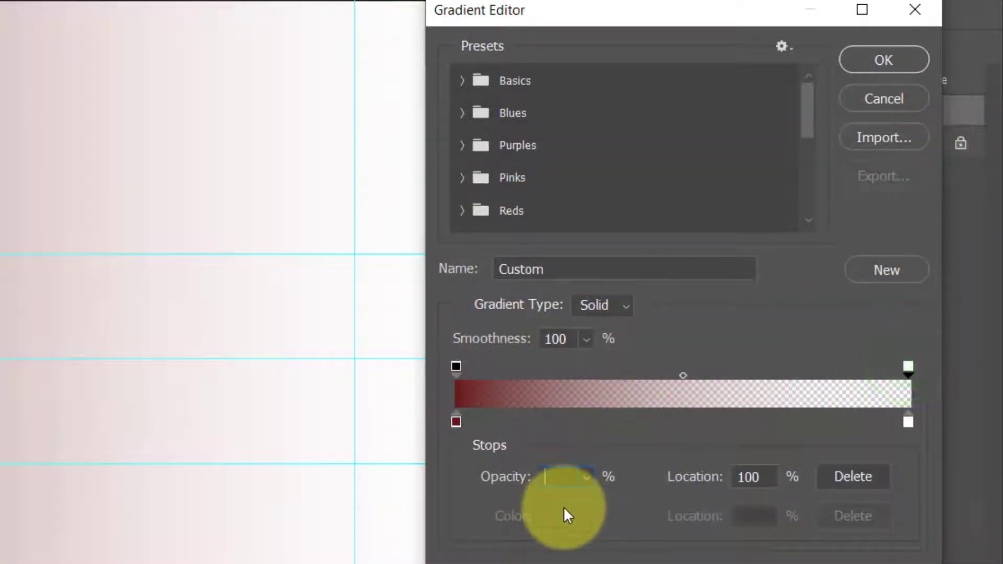
text(100)
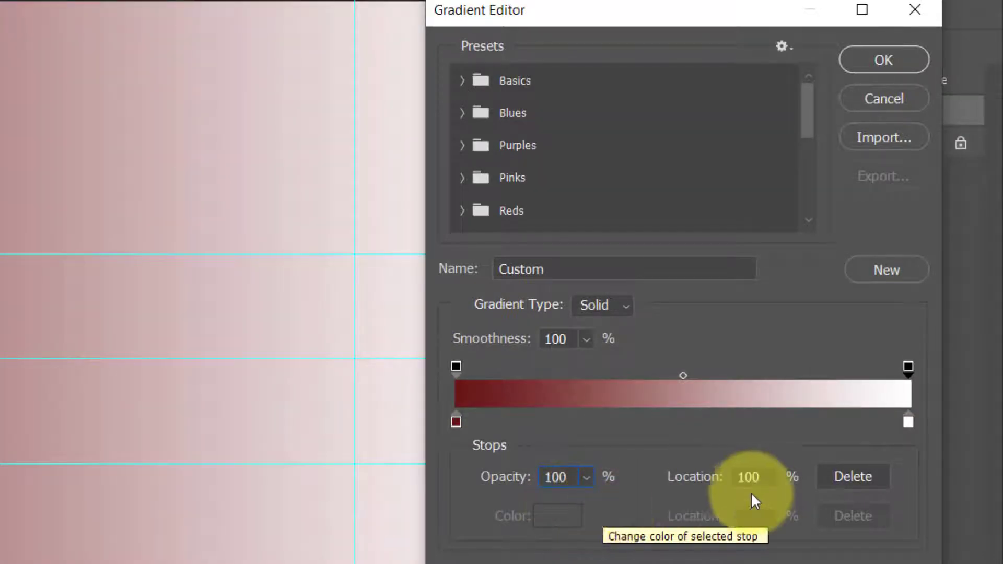
click(908, 422)
click(555, 516)
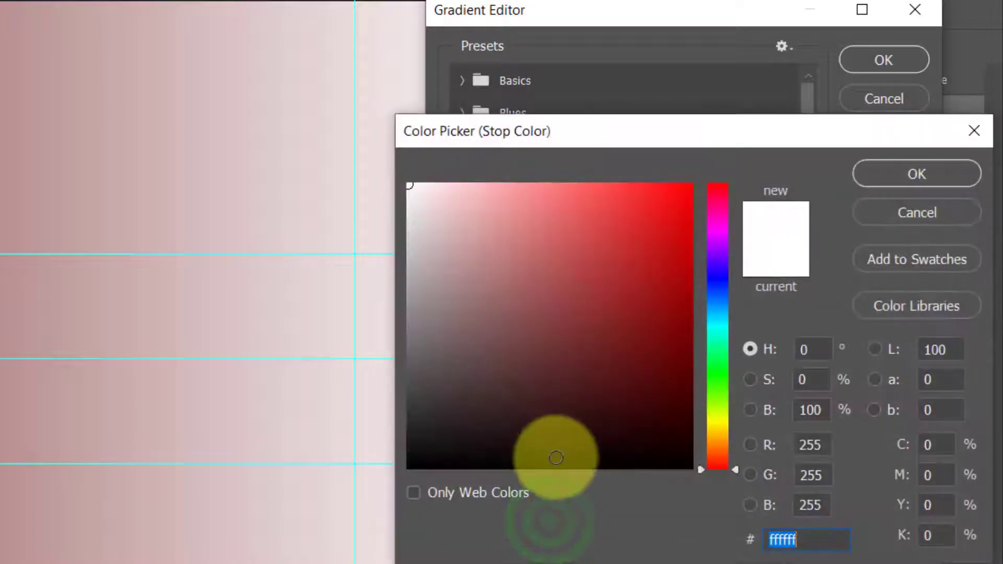
drag(504, 400, 398, 405)
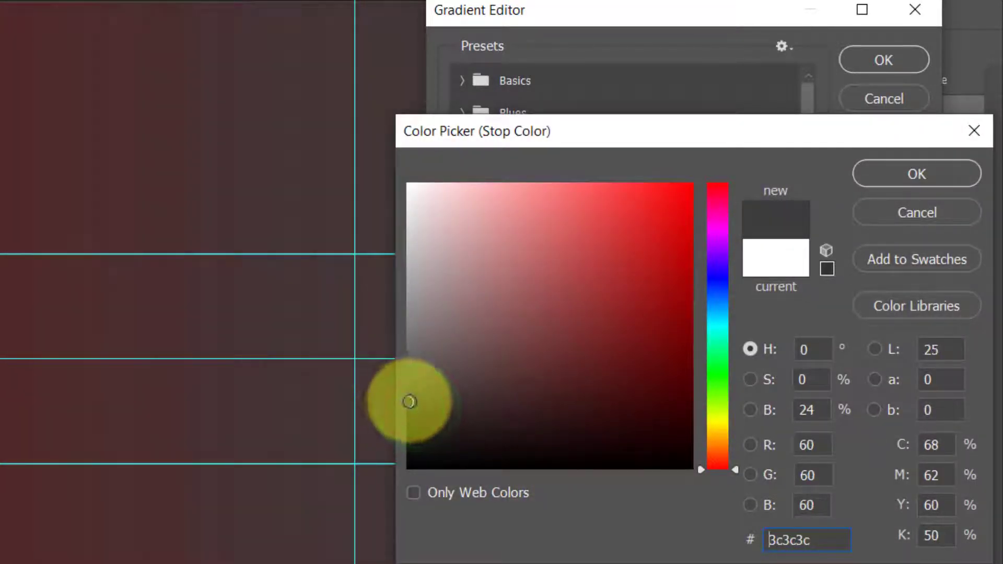
click(900, 180)
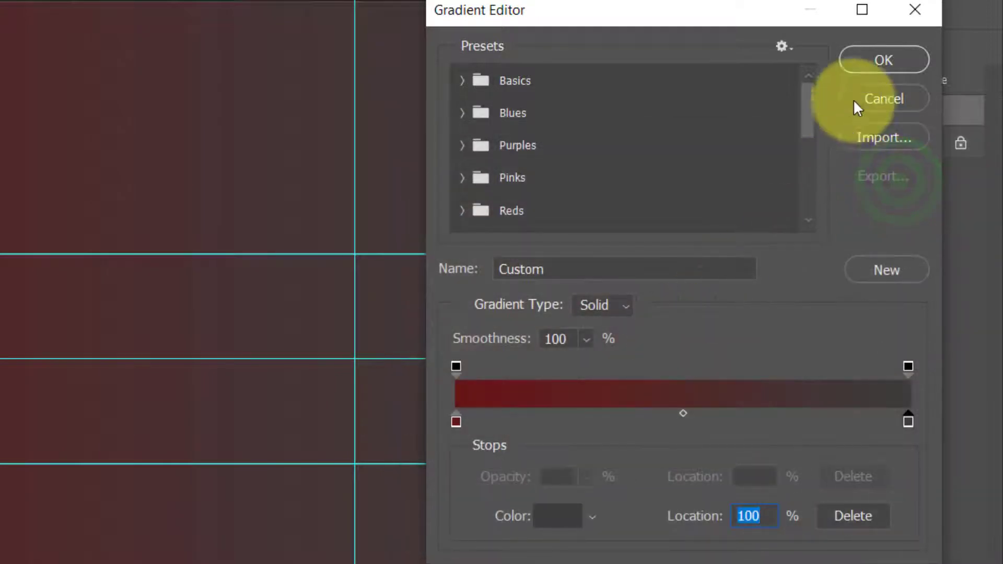
click(868, 60)
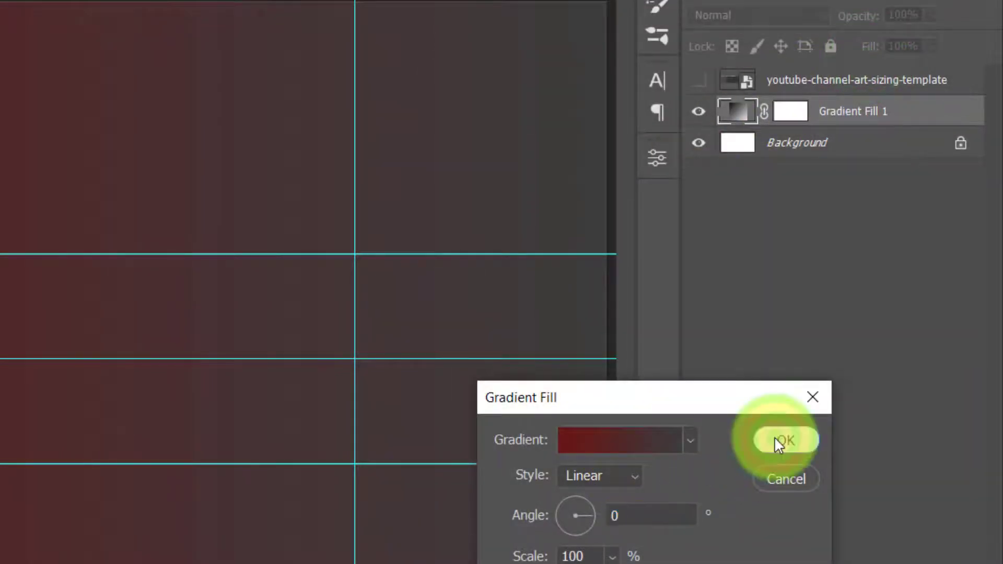
click(776, 439)
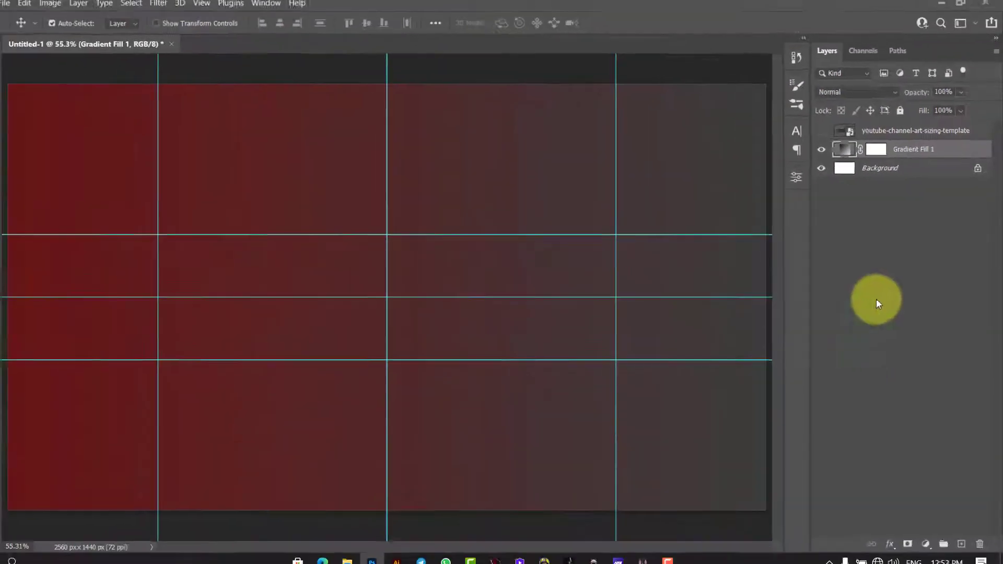
Open the Geraphic design Logo image from the Logo folder in File Explorer as a separate Photoshop document.
click(347, 562)
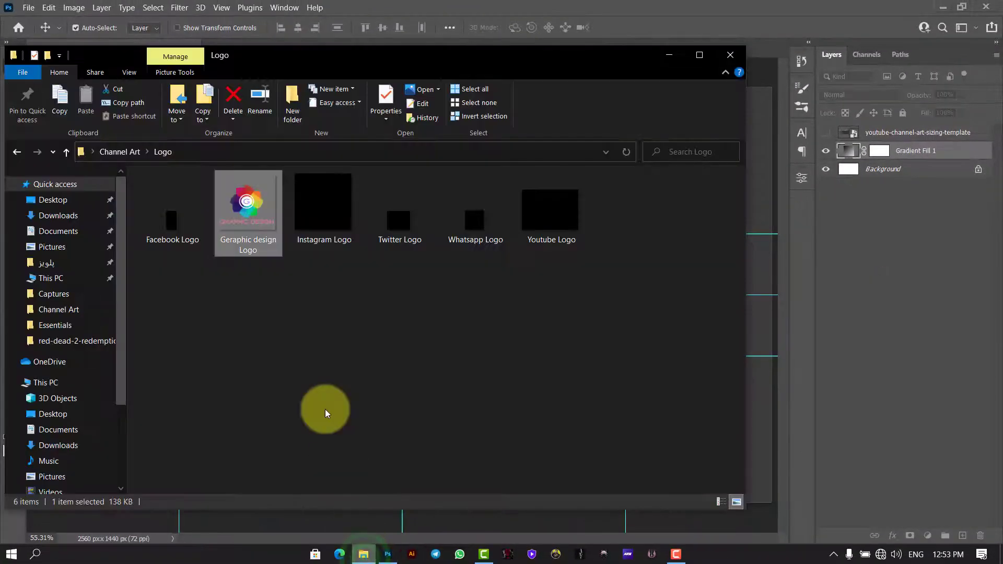
drag(239, 218, 381, 511)
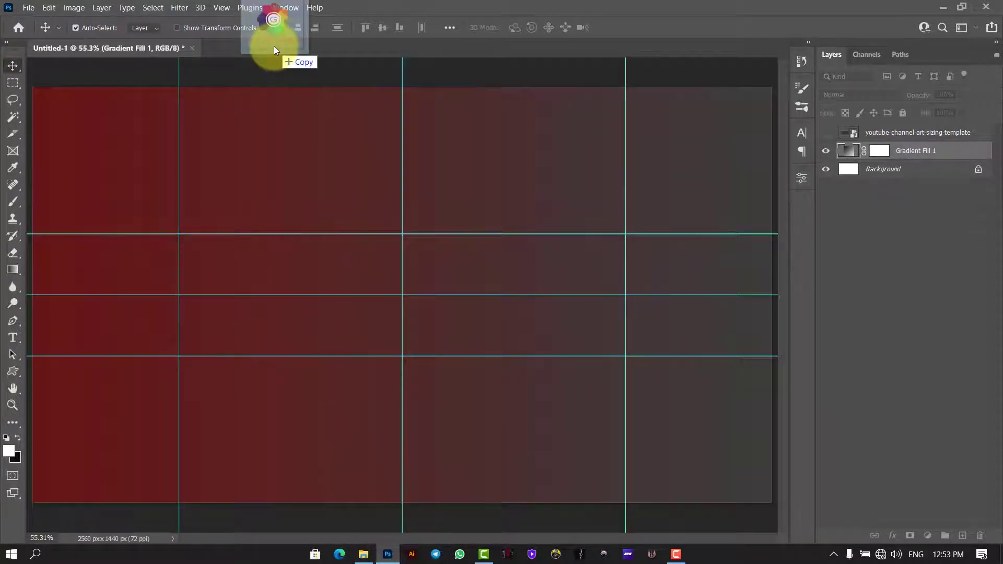
drag(274, 47, 275, 49)
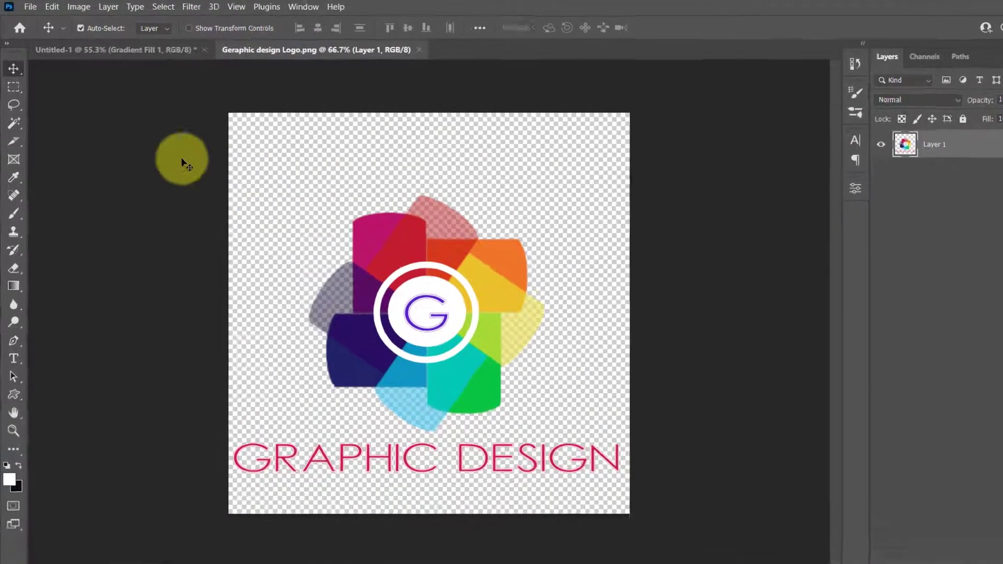
Select the logo emblem without its wordmark, an area about 983 x 812 px, and copy it to a new layer.
click(13, 86)
drag(260, 151, 570, 409)
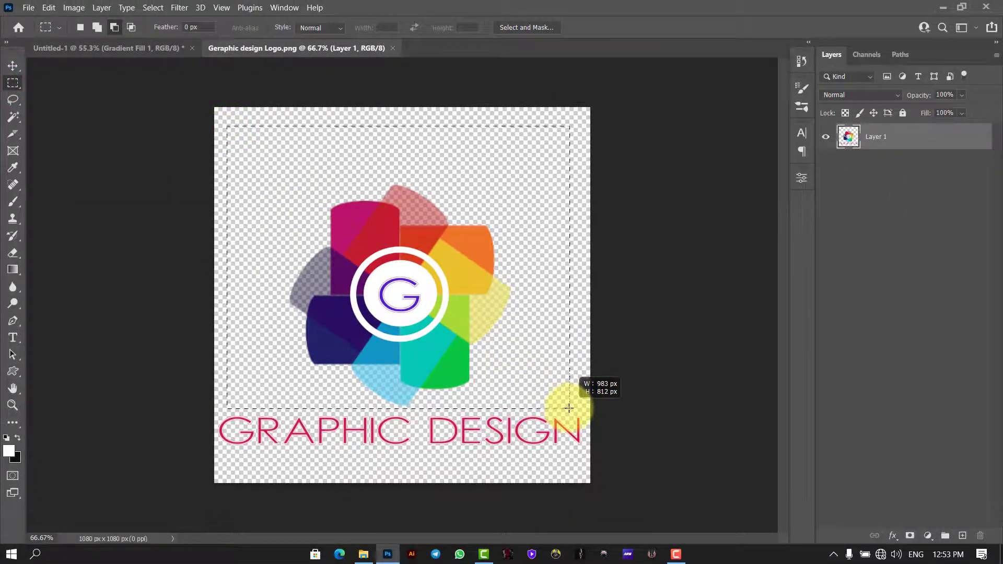
key(ctrl+j)
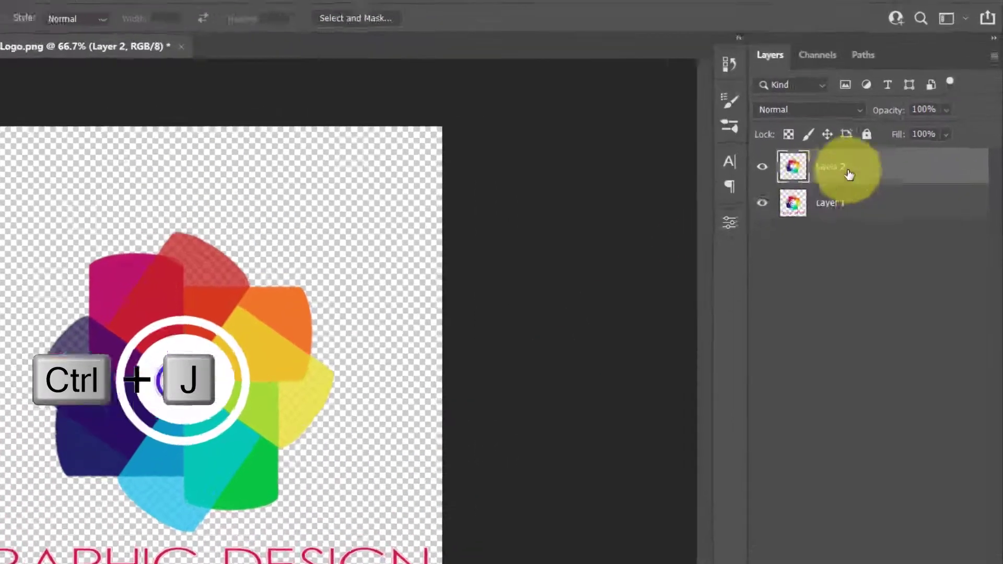
Convert the copied emblem layer to a smart object and bring it into the Untitled-1 banner document.
right_click(891, 137)
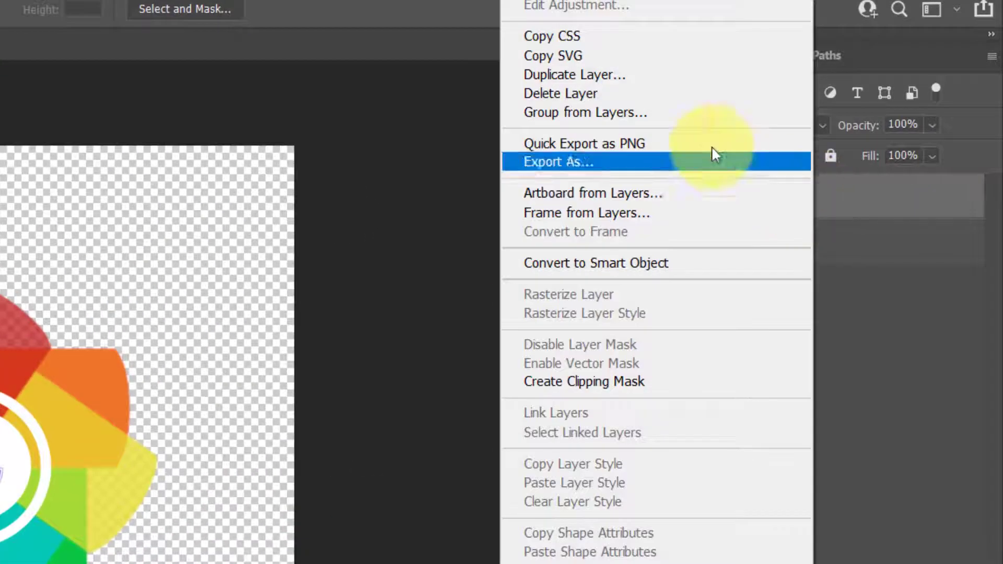
click(650, 264)
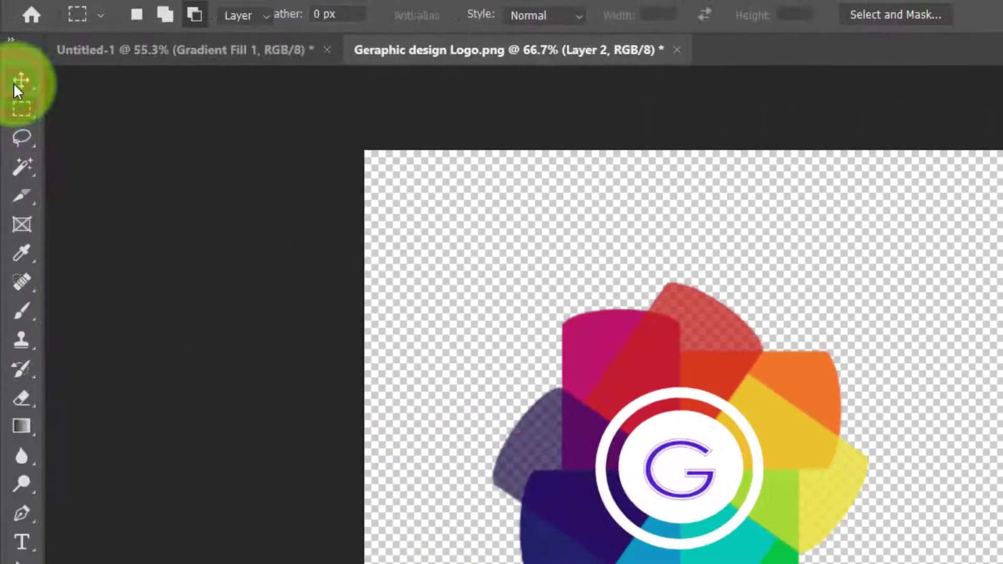
click(16, 86)
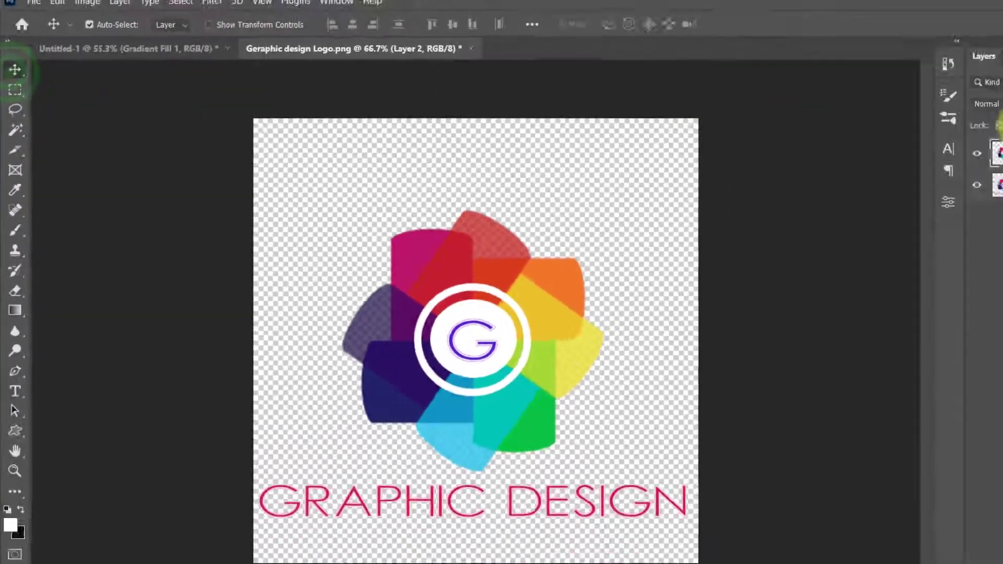
drag(847, 136, 409, 297)
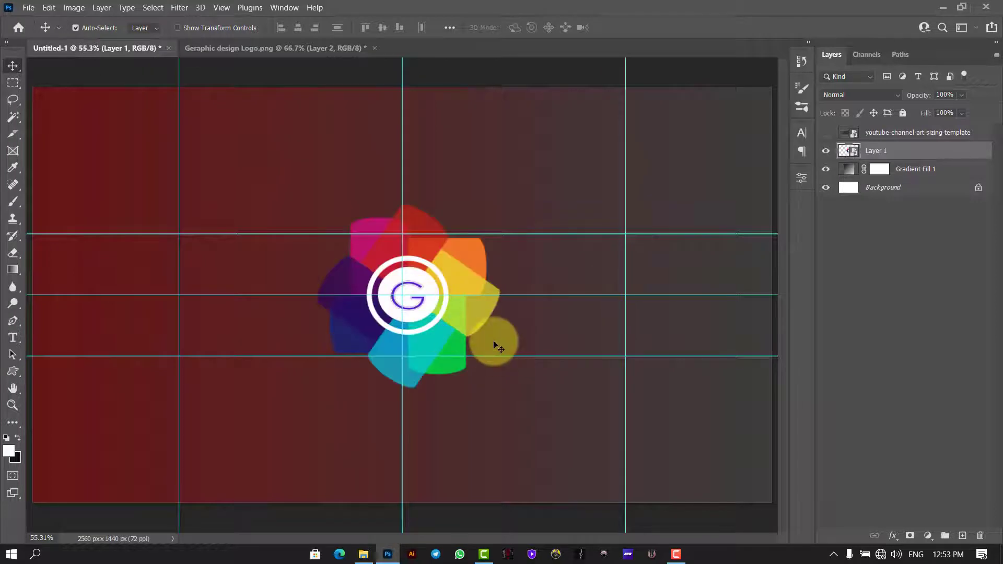
Scale the emblem to the full canvas height and centre it at X 1280 px, Y 720 px.
key(ctrl+t)
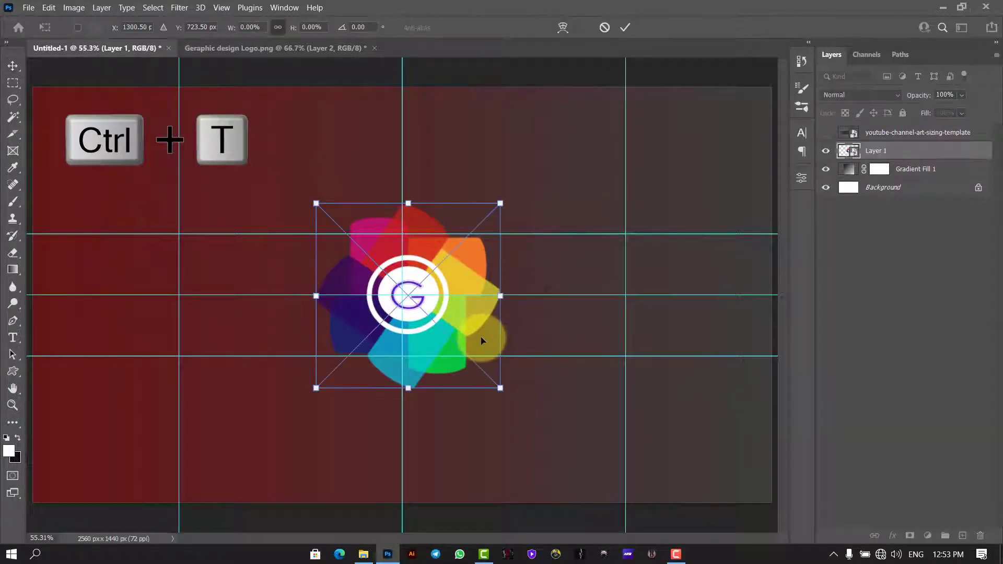
key(ctrl+minus)
key(ctrl+minus)
key(ctrl+minus)
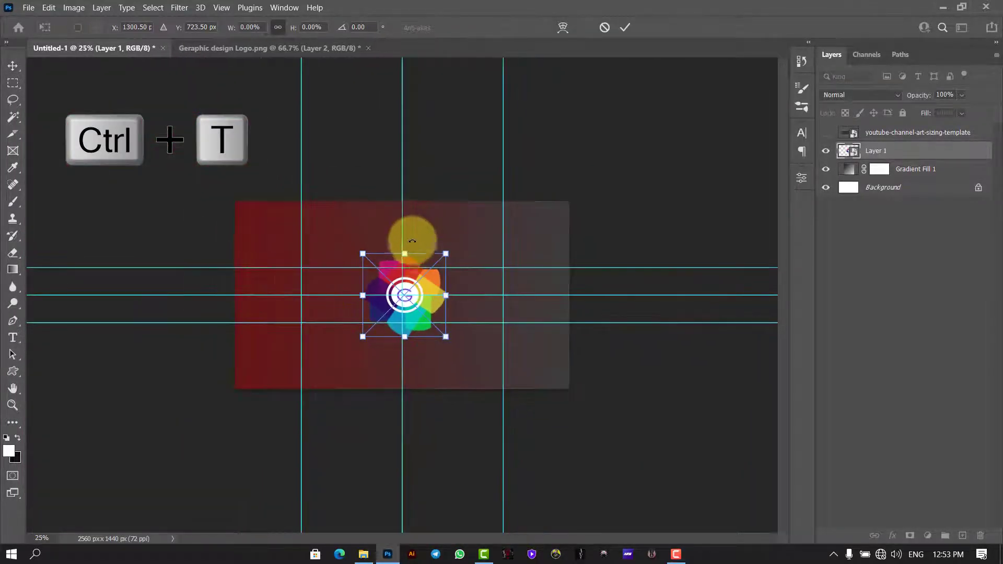
drag(403, 251, 404, 201)
drag(409, 338, 406, 388)
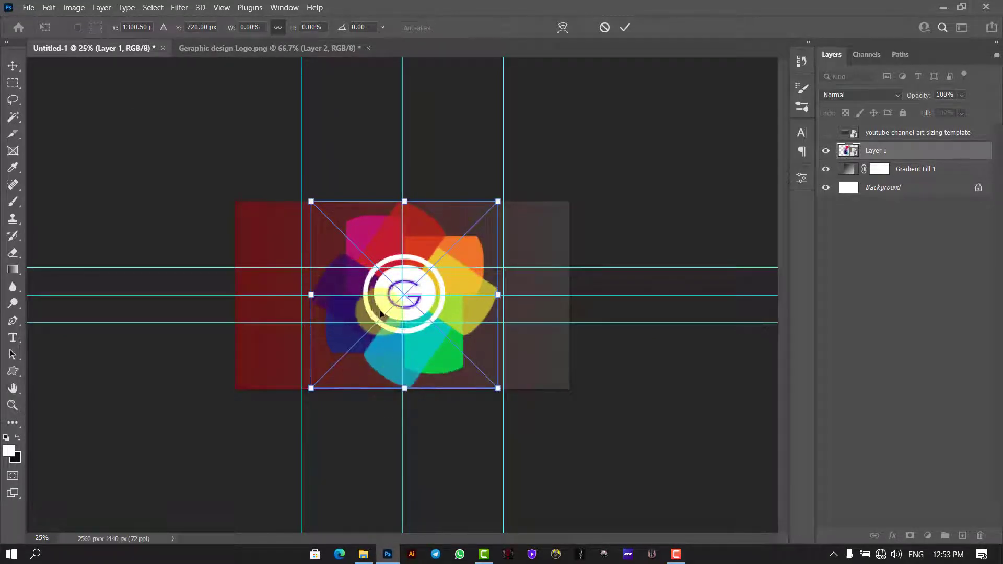
drag(380, 313, 374, 311)
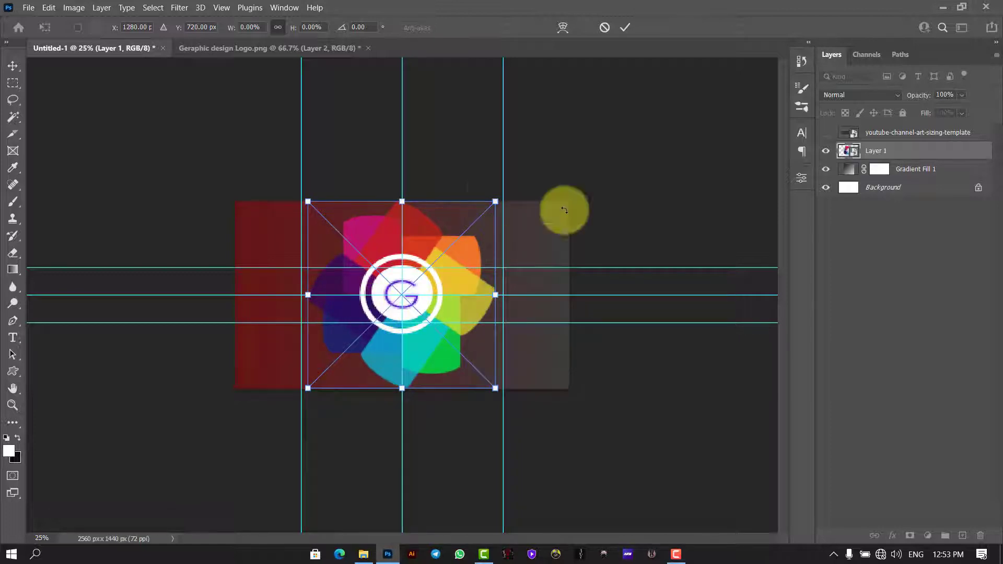
click(626, 29)
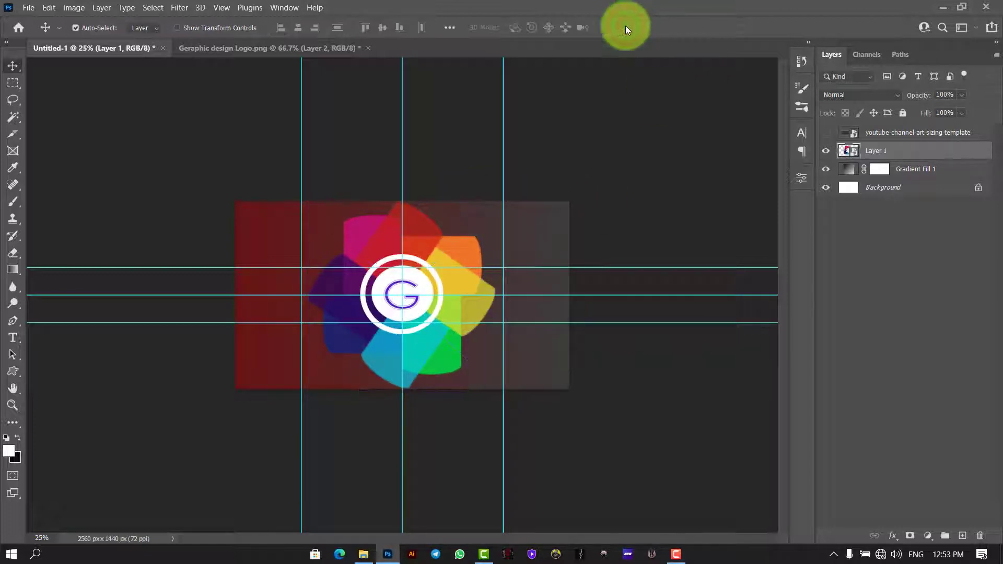
Apply a Motion Blur to the large emblem layer with an angle of 0° and a distance of 250 pixels.
key(ctrl+0)
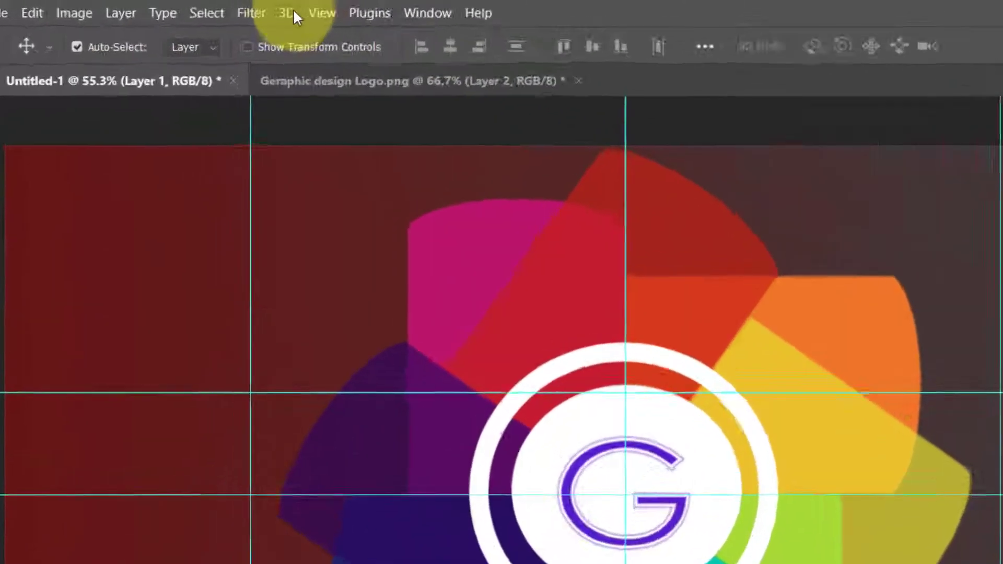
click(179, 7)
mouse_move(414, 340)
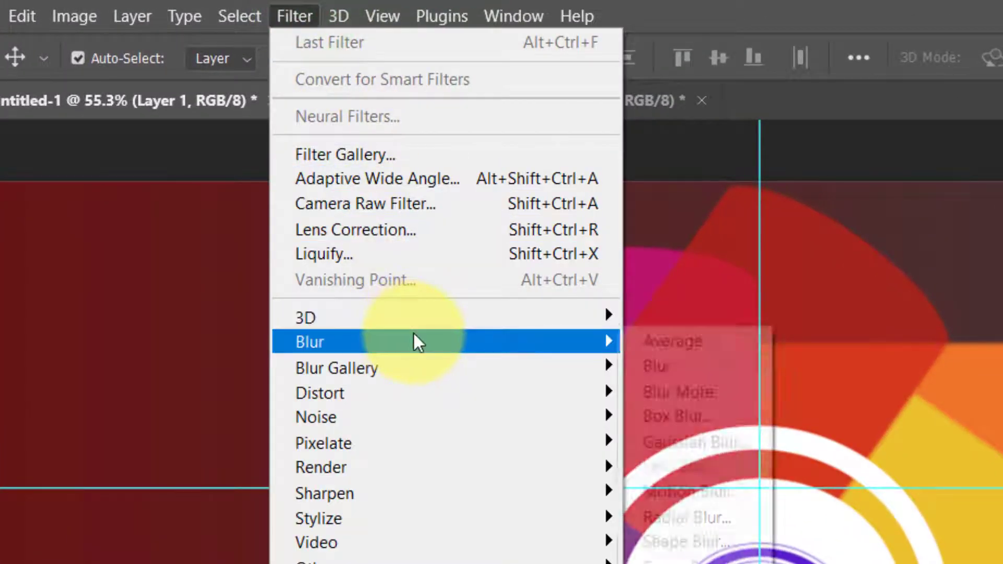
click(748, 483)
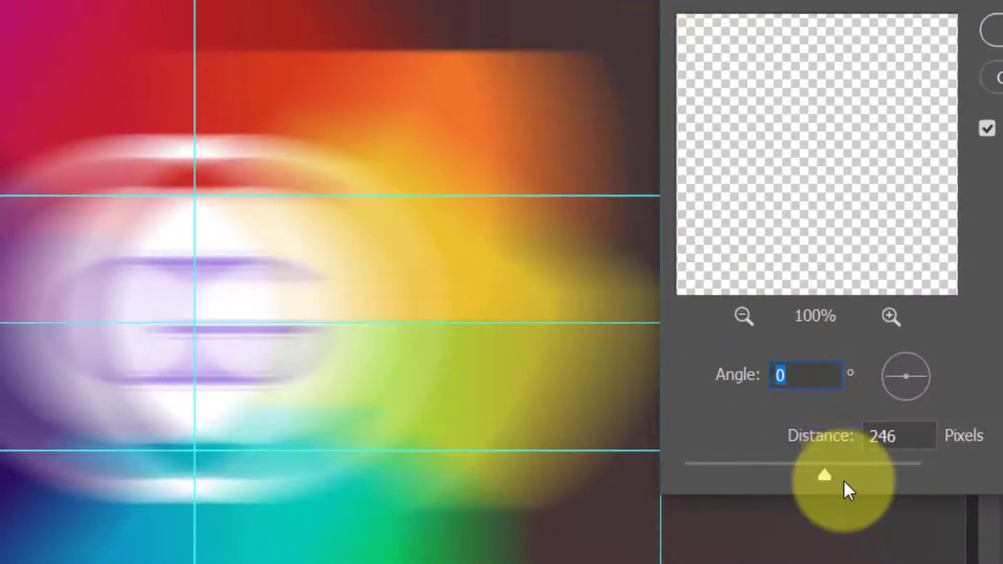
click(827, 475)
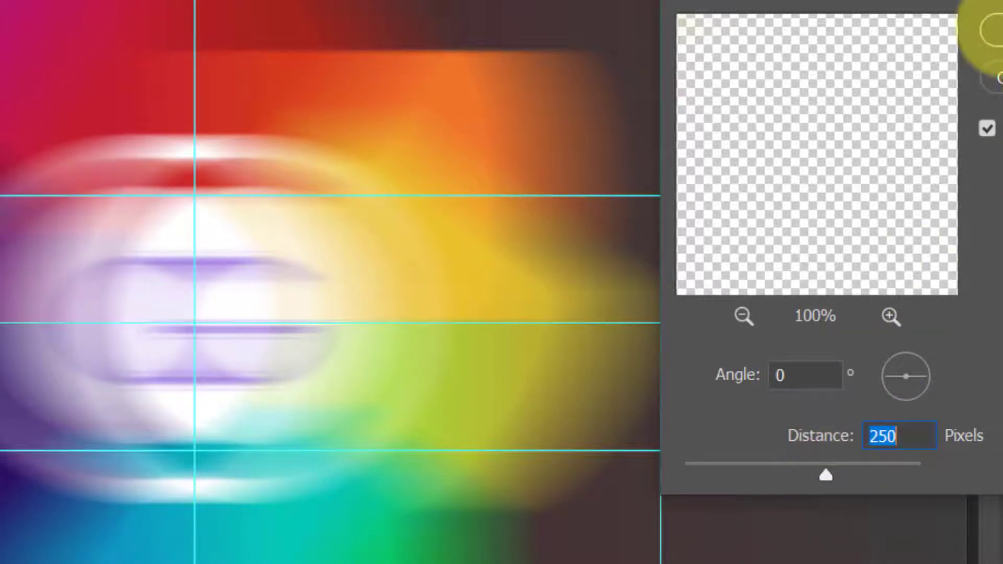
click(995, 30)
Reduce the blurred emblem layer's opacity to 51%.
click(917, 59)
click(884, 90)
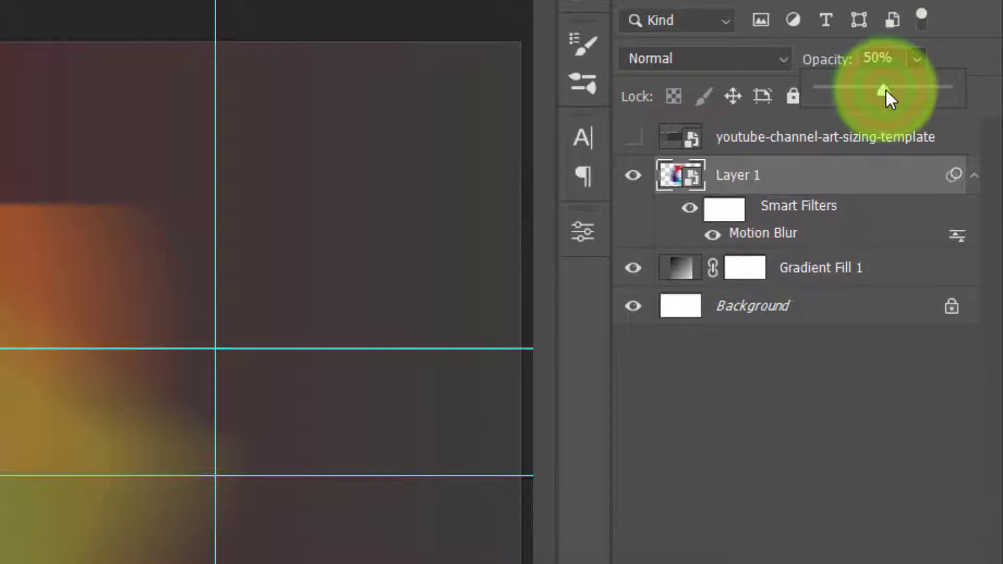
click(886, 89)
click(917, 58)
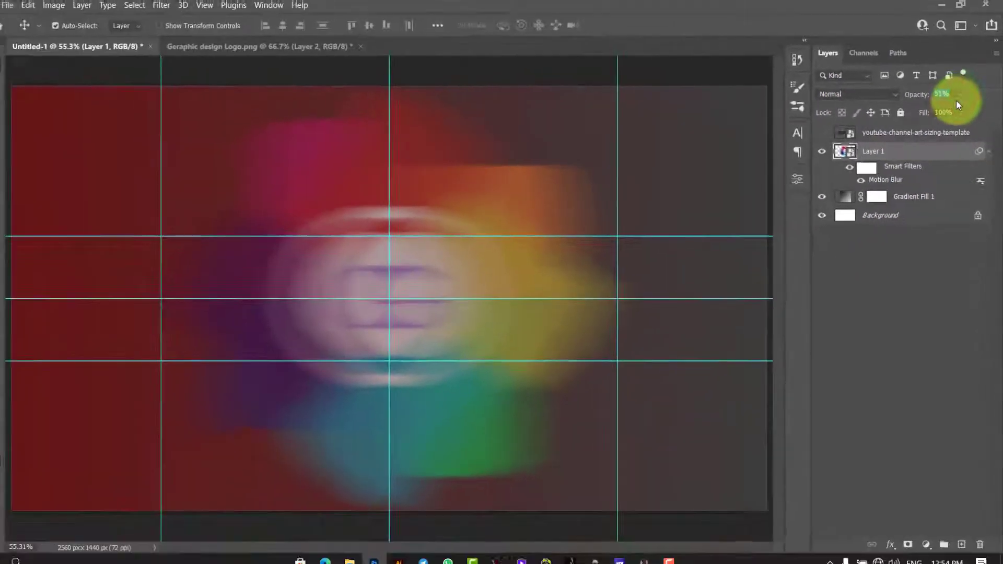
Bring another copy of the emblem from the logo document into the banner, scaled to fit between the horizontal guides and centred at X 1280 px, Y 720 px.
click(314, 48)
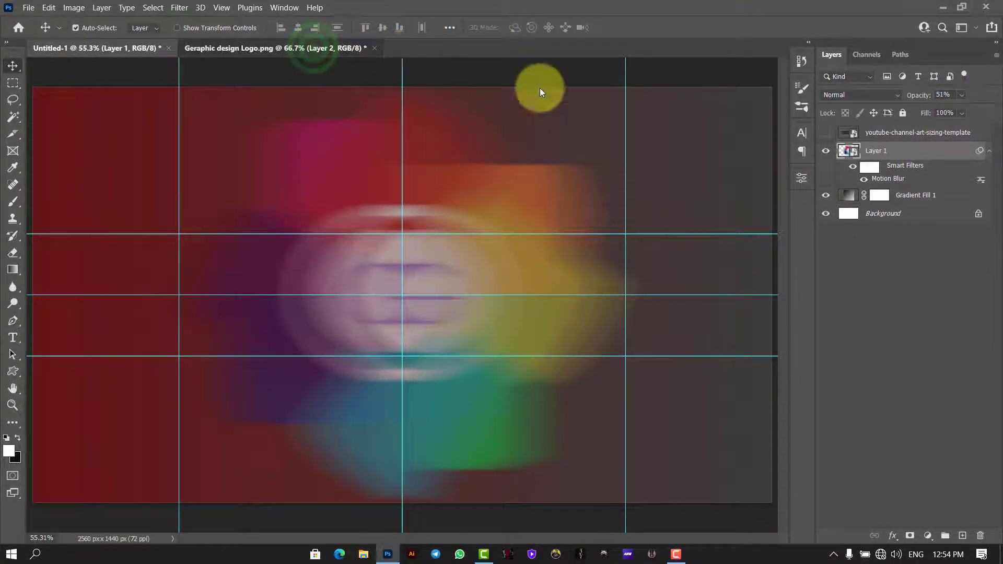
drag(903, 137, 416, 307)
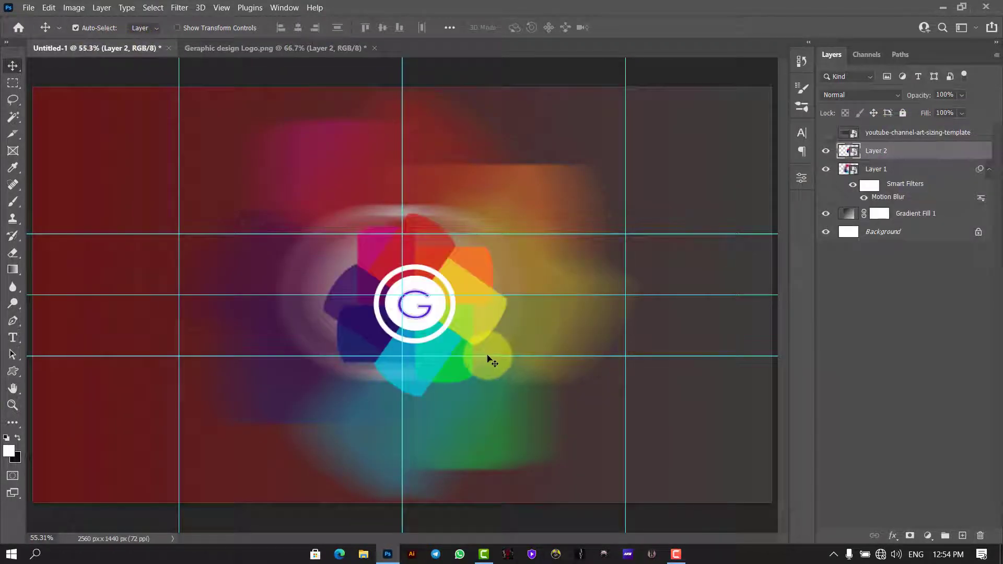
key(ctrl+t)
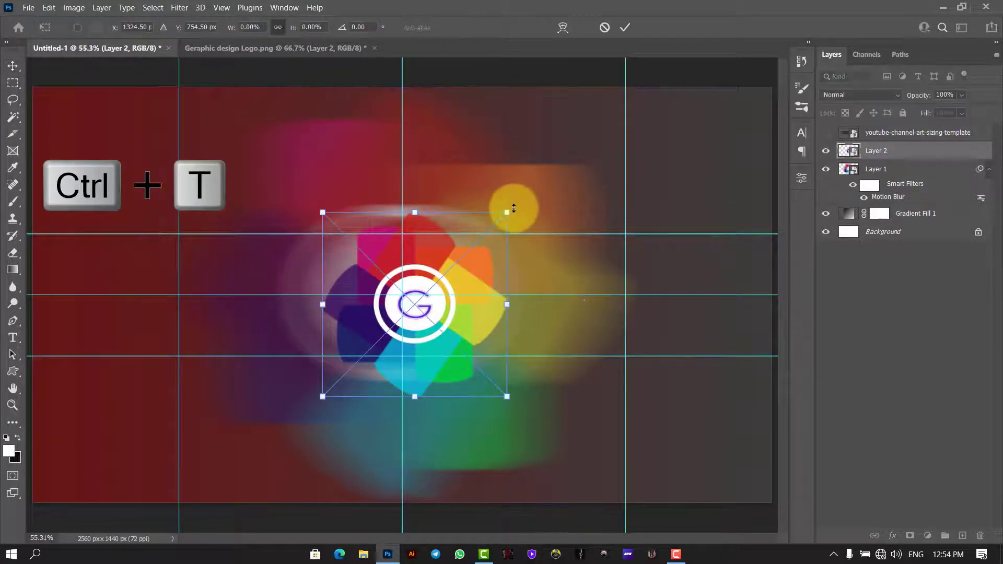
drag(514, 208, 467, 251)
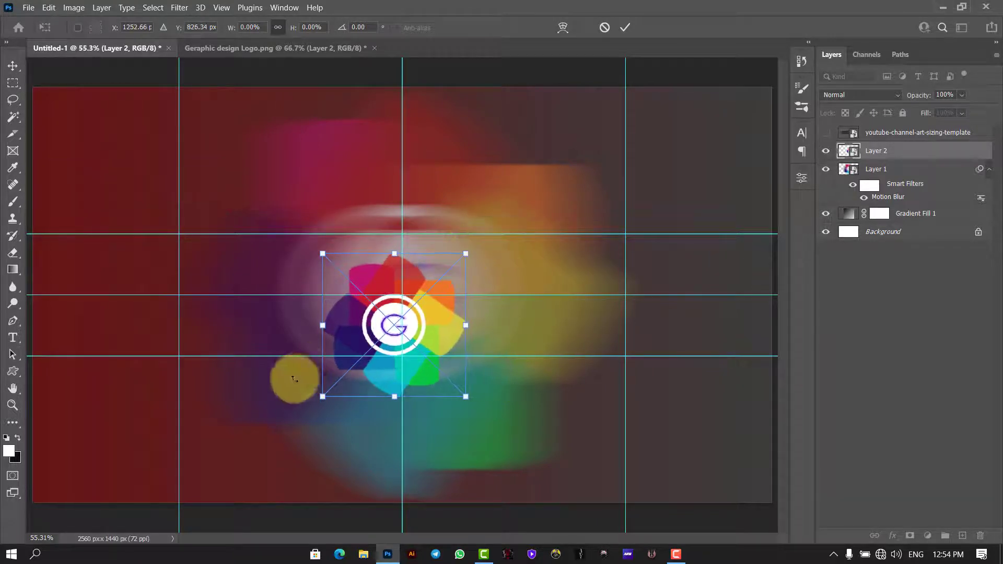
drag(324, 398, 360, 358)
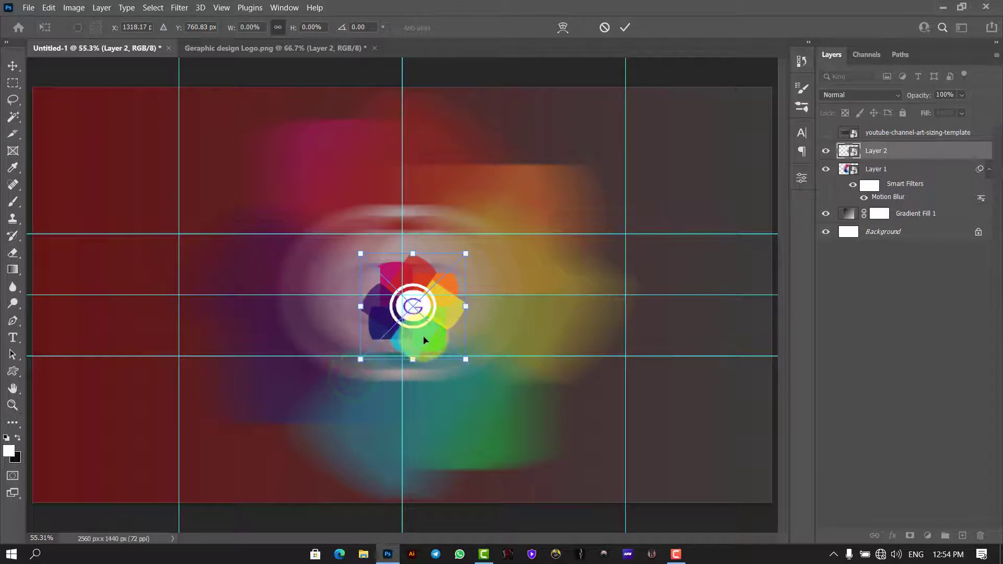
drag(424, 339, 412, 328)
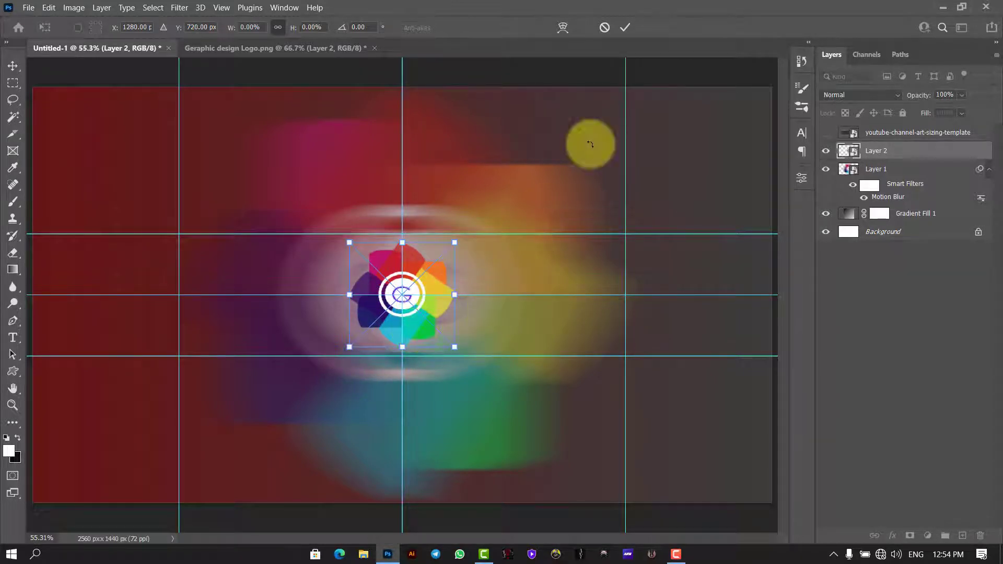
click(625, 27)
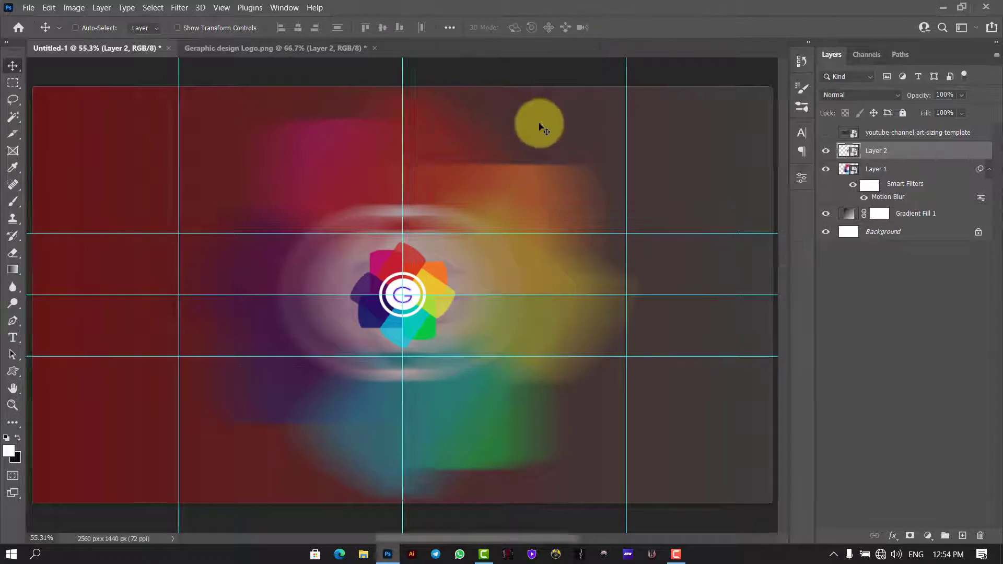
Draw an ellipse shape about 377 x 376 px over the small emblem.
key(ctrl+plus)
key(ctrl+plus)
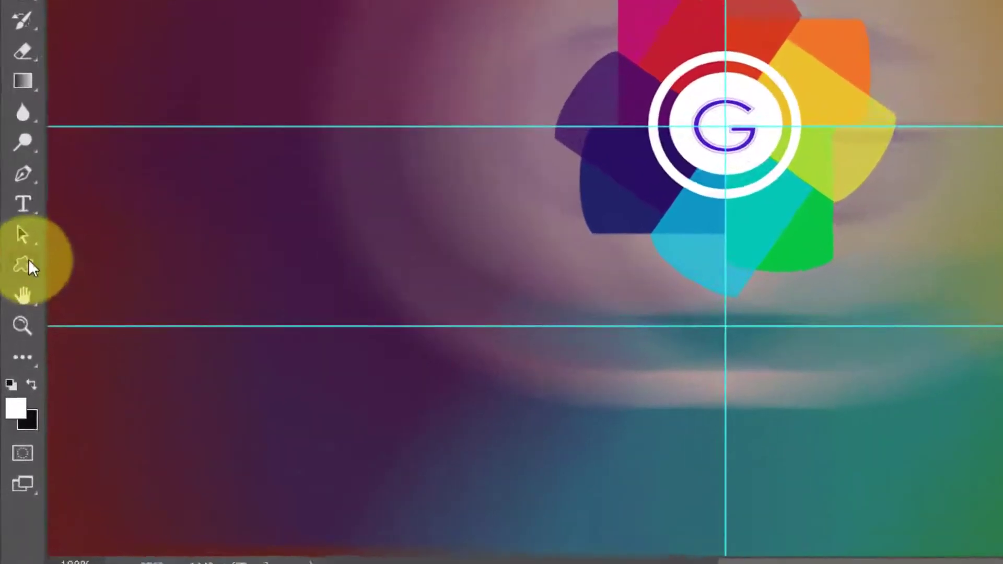
right_click(29, 264)
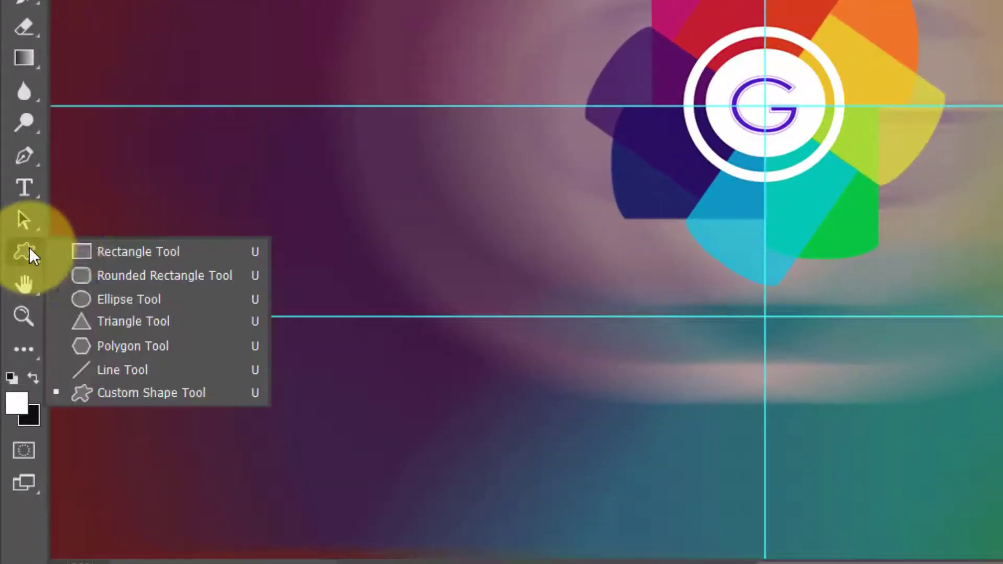
click(124, 297)
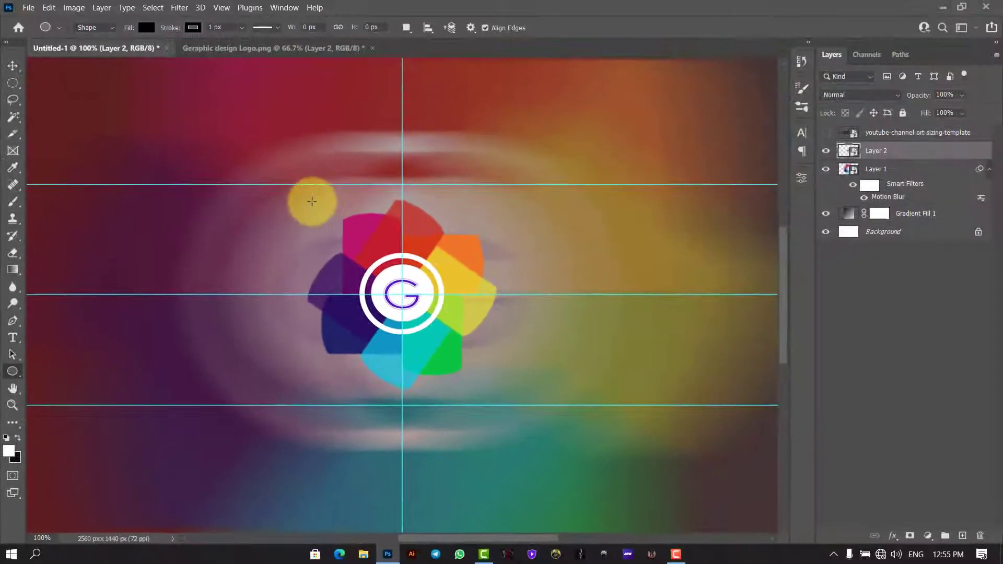
drag(313, 202, 505, 401)
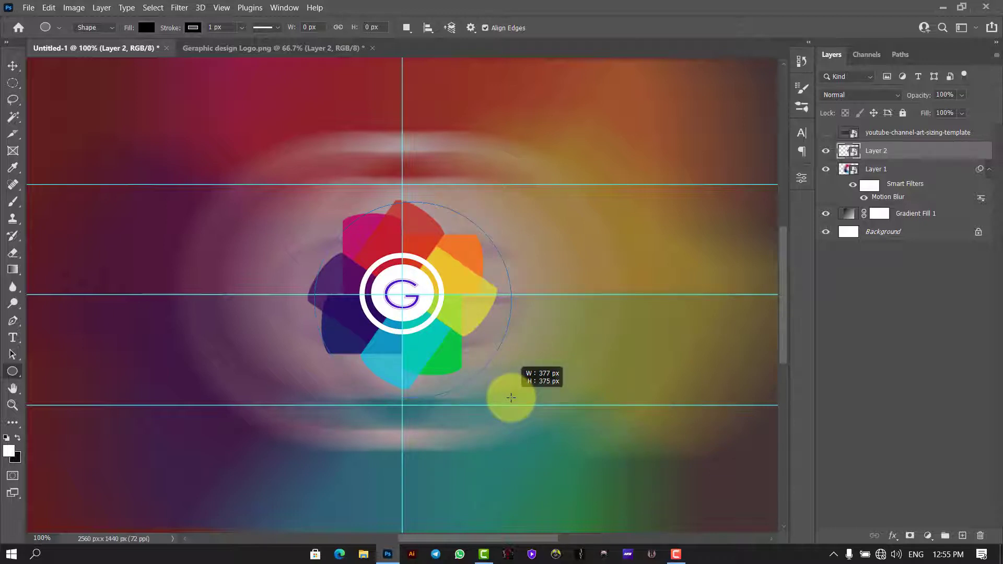
drag(511, 398, 511, 398)
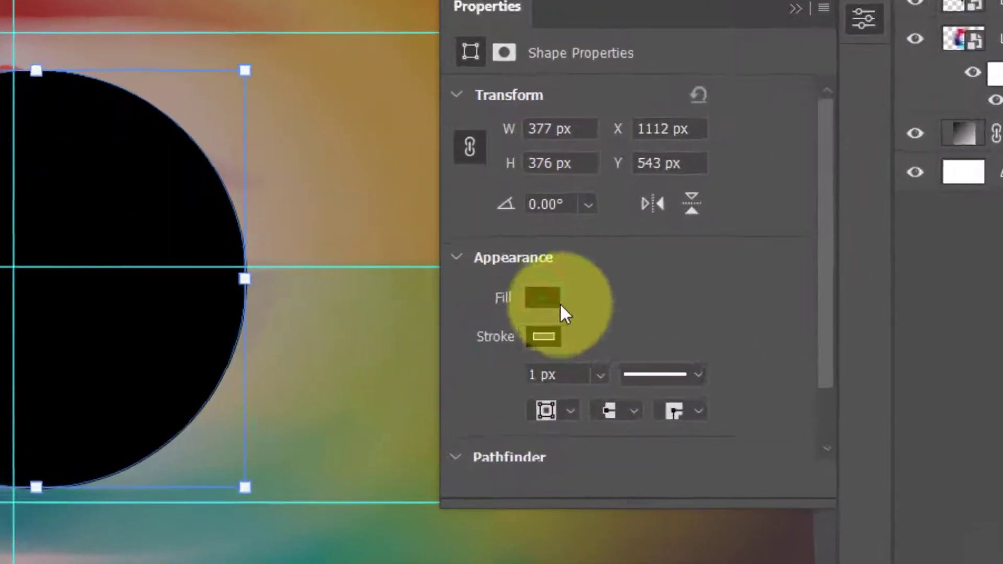
Give the circle a dark grey fill and a matching dark grey stroke, with the layer opacity at 77%.
click(558, 303)
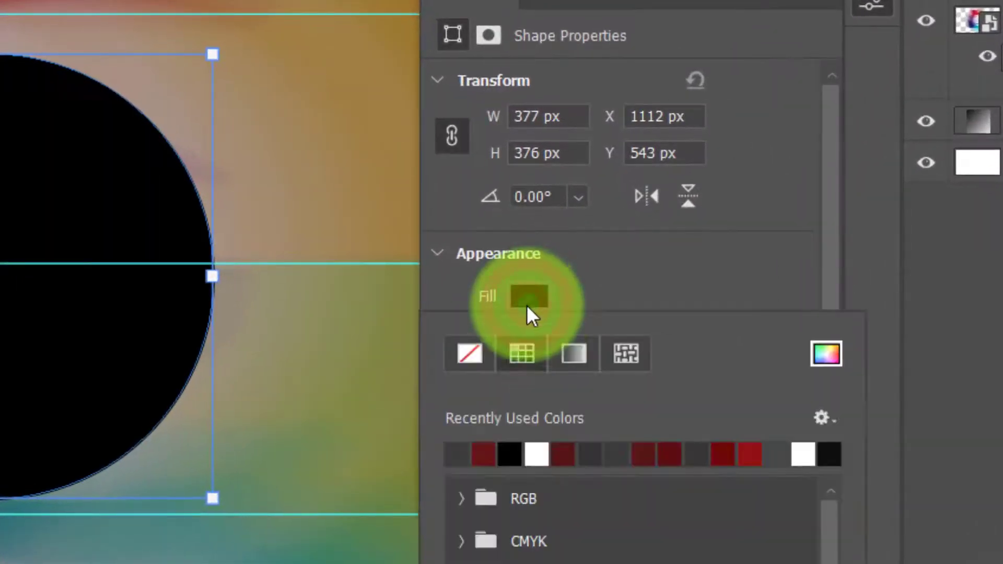
click(482, 443)
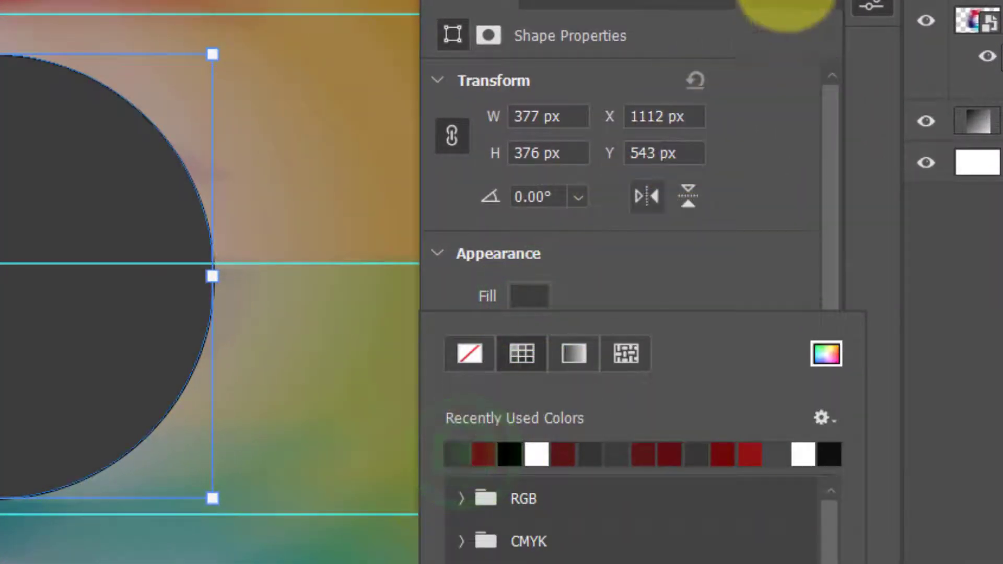
click(799, 2)
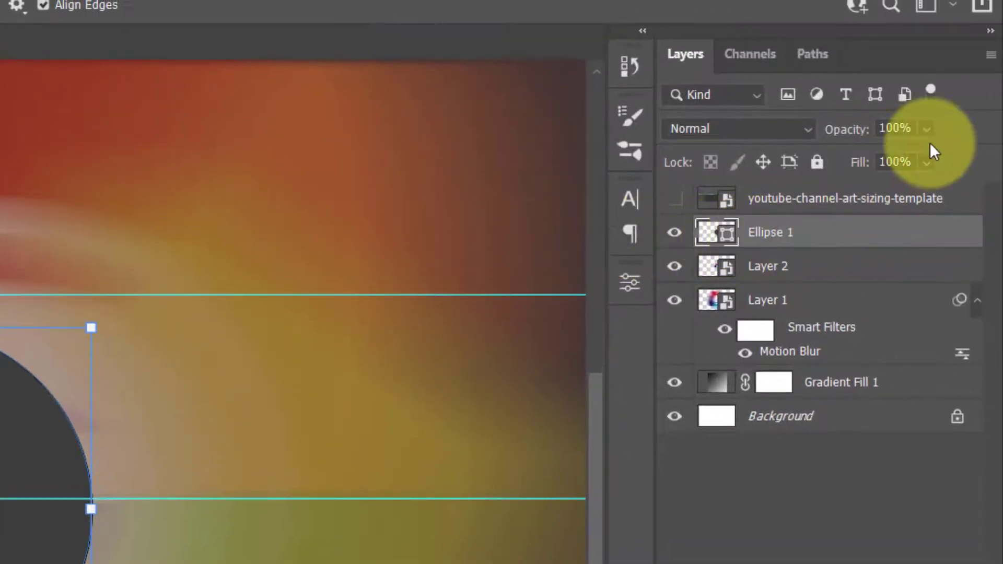
mouse_move(926, 129)
mouse_down()
mouse_move(905, 155)
mouse_move(929, 152)
mouse_up()
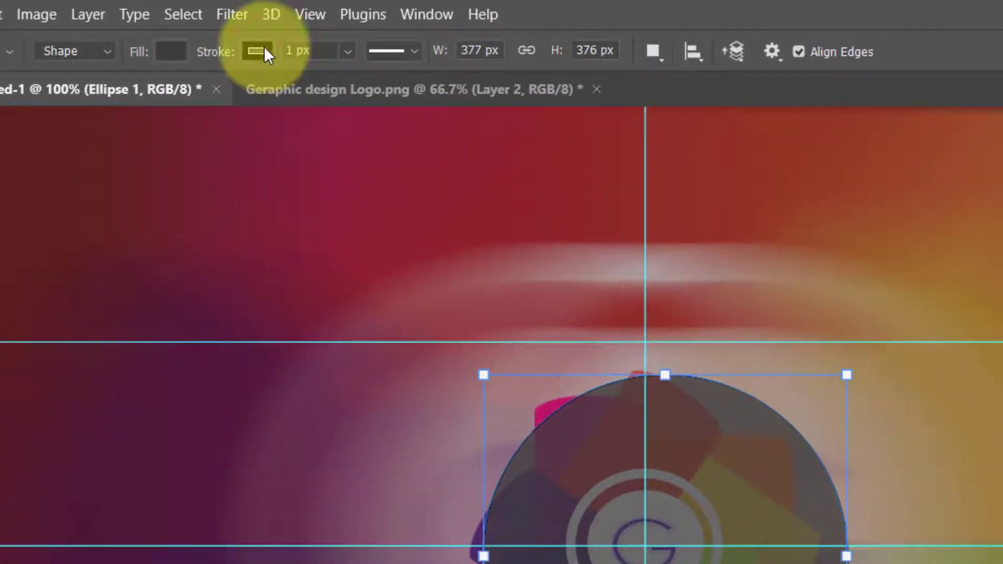
click(264, 49)
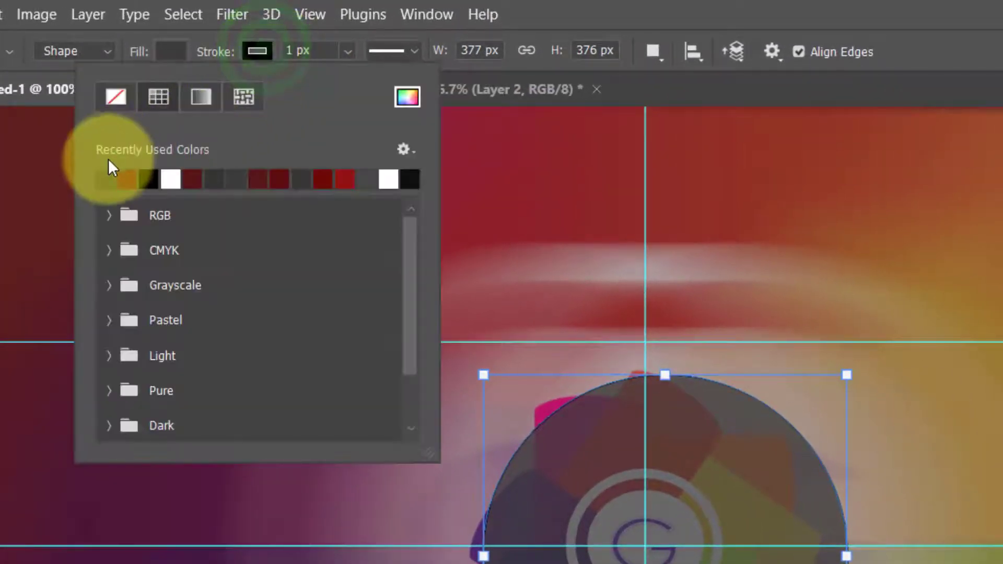
click(107, 174)
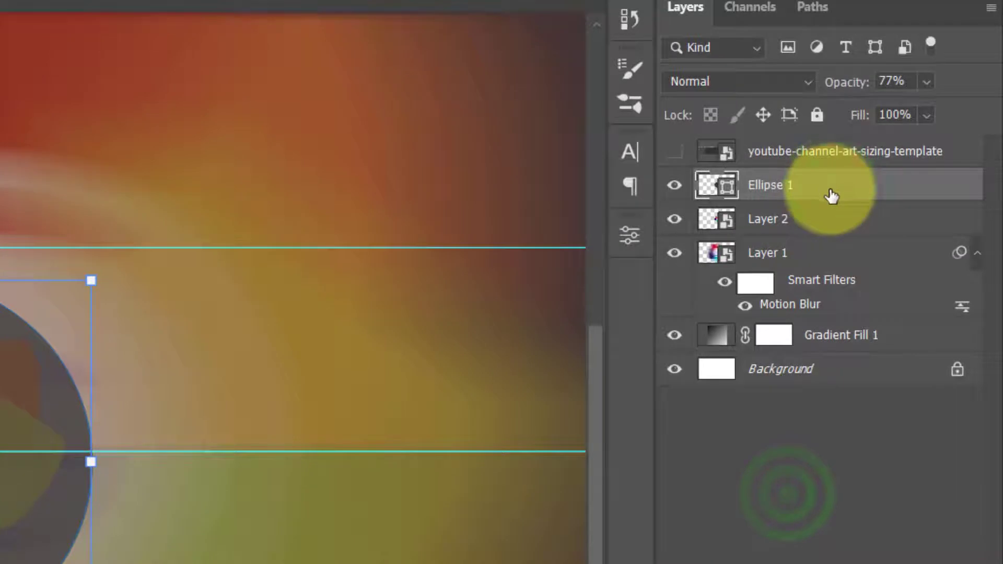
Place the Ellipse 1 layer beneath the sharp emblem layer and centre the circle behind the emblem on the guides.
drag(833, 195, 810, 257)
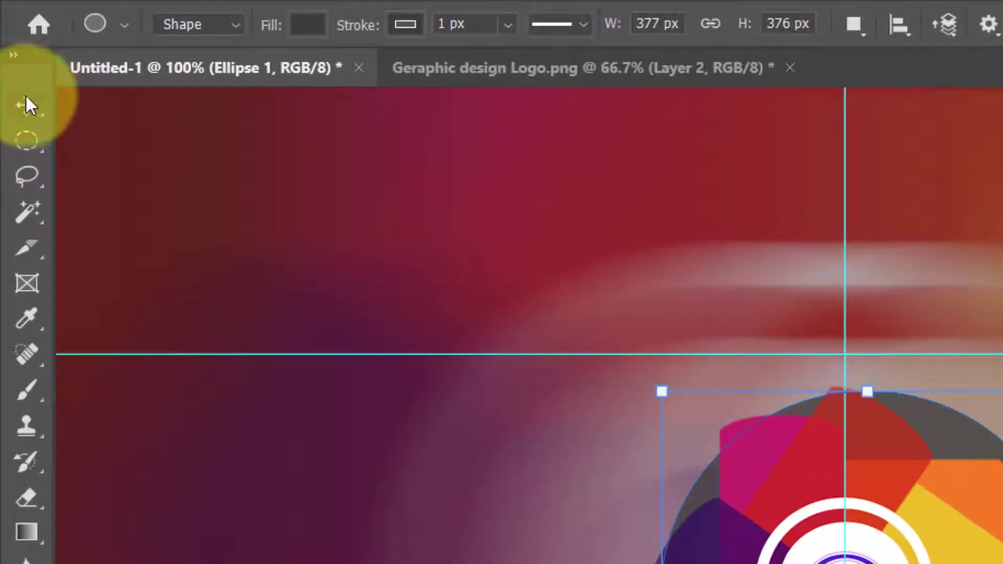
click(24, 102)
drag(502, 186, 931, 411)
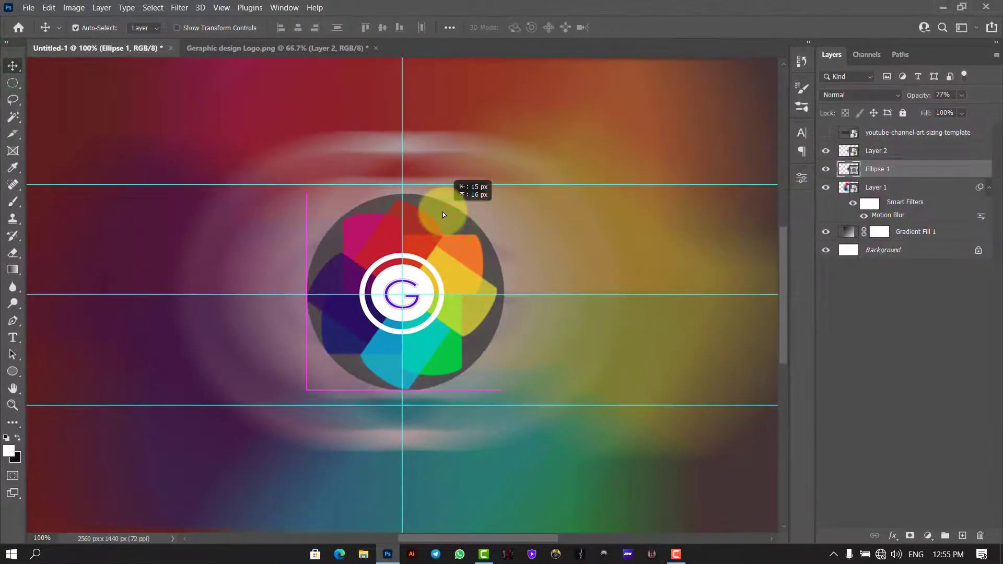
drag(443, 212, 441, 212)
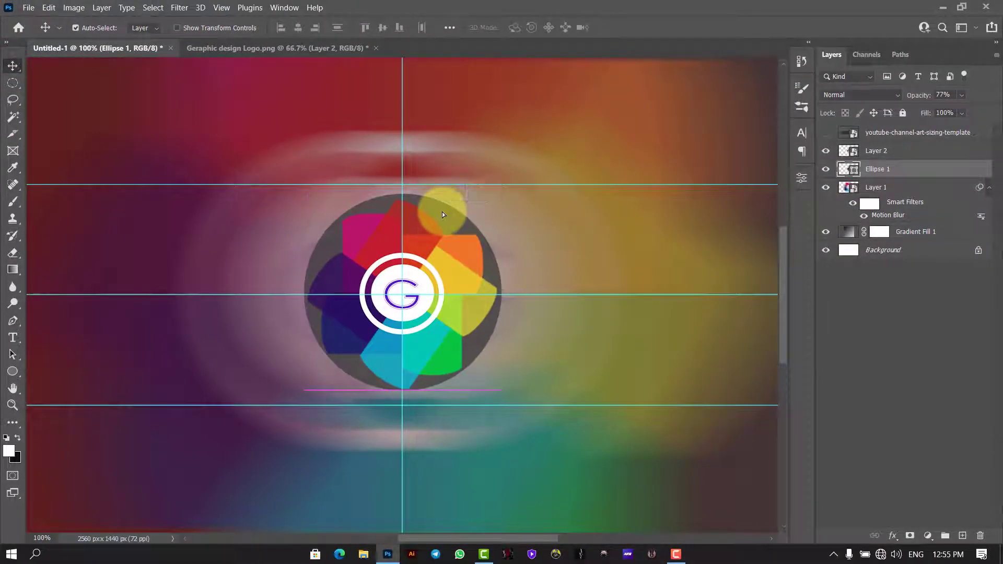
key(ctrl+t)
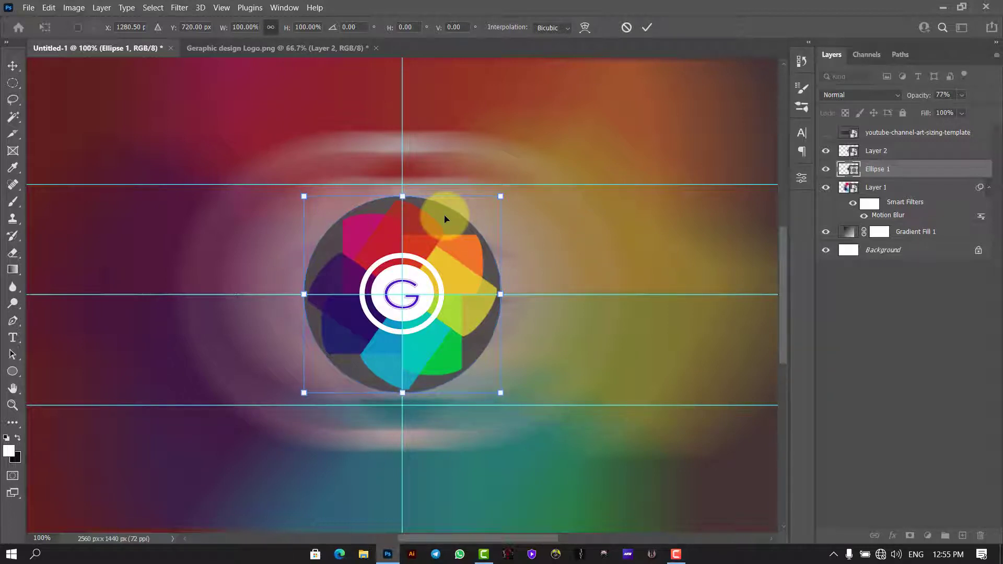
click(645, 26)
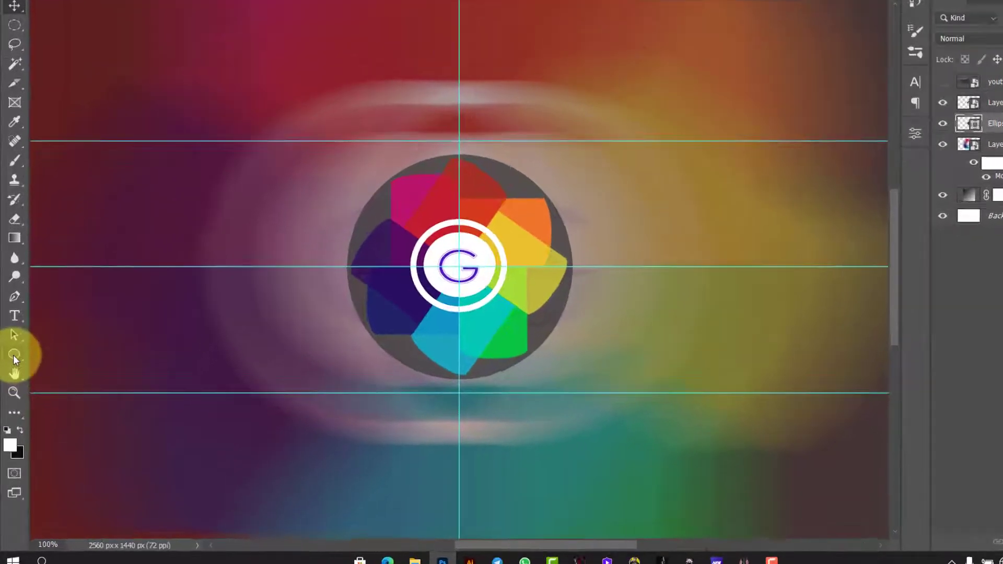
Draw a triangle shape about 412 x 460 px to the left of the emblem, with its base on the lower horizontal guide.
click(12, 371)
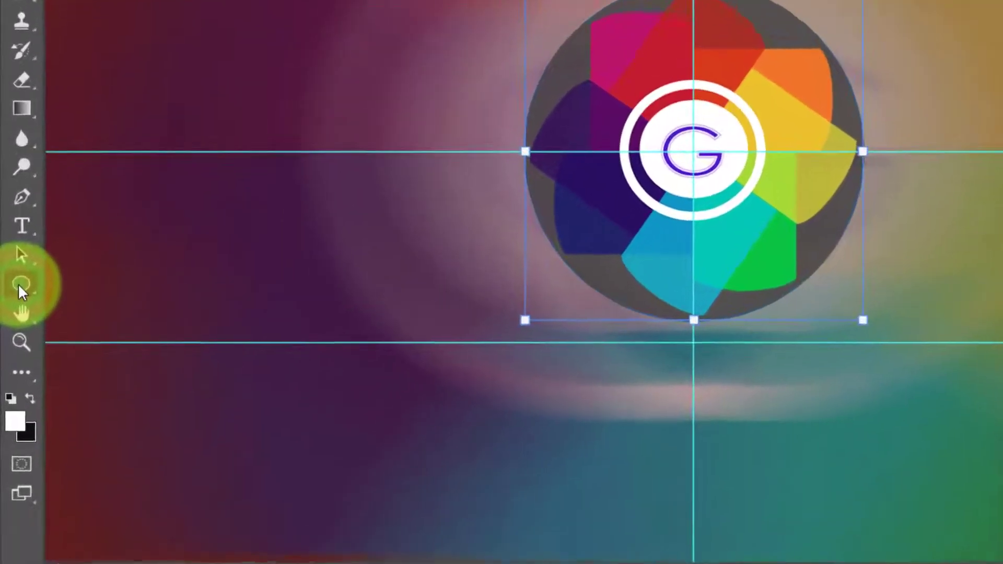
right_click(19, 286)
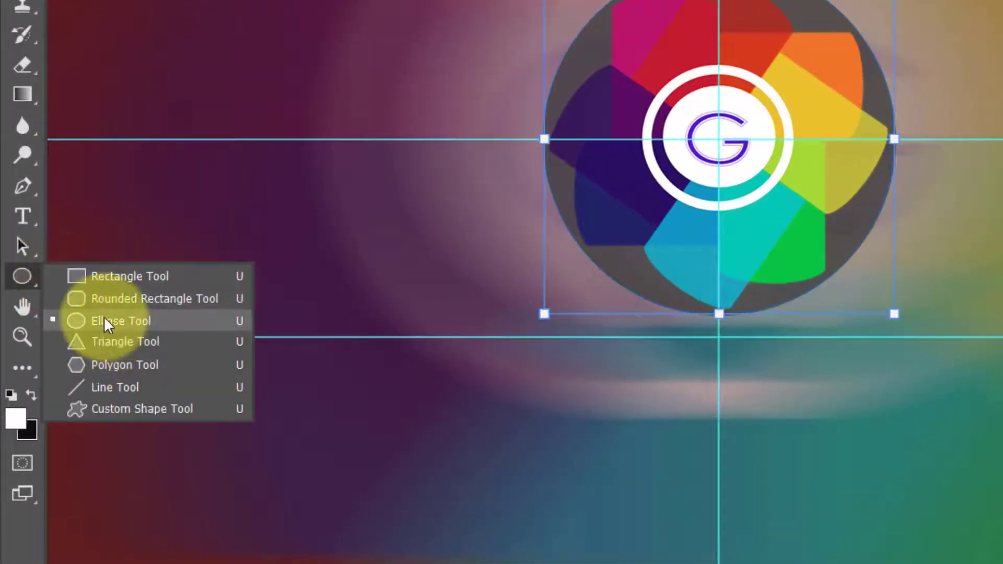
click(122, 340)
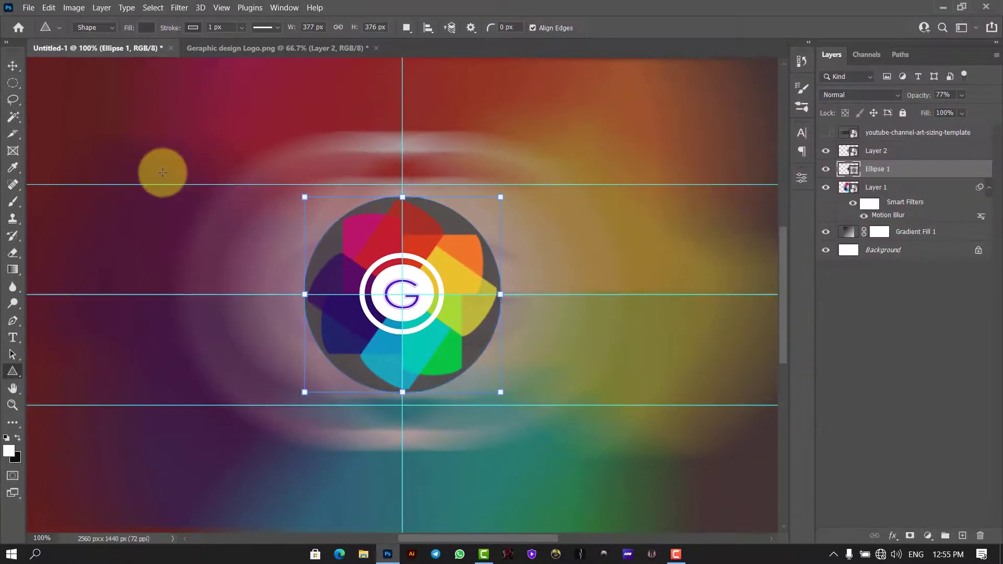
drag(123, 97, 362, 328)
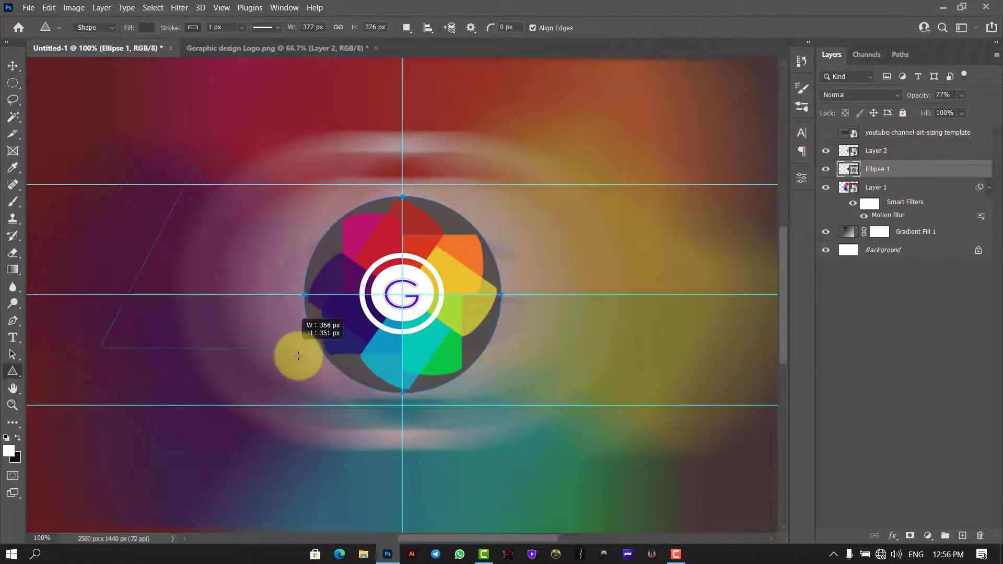
drag(299, 356, 307, 399)
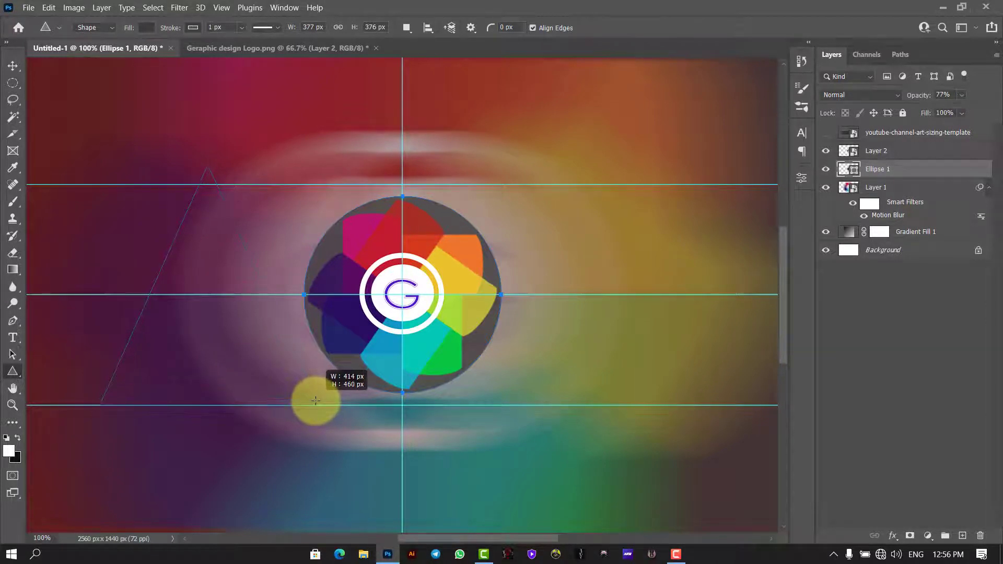
drag(315, 401, 314, 401)
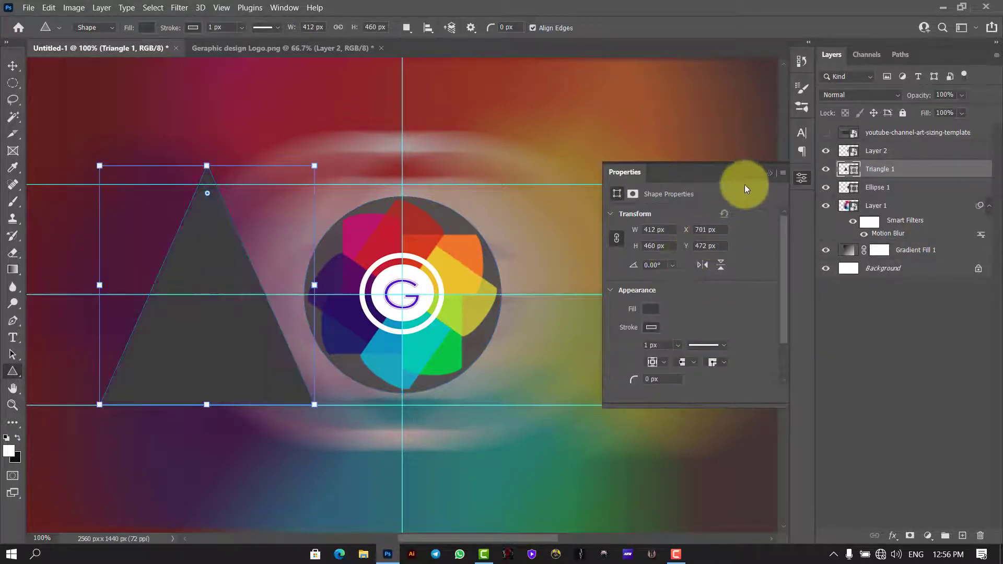
Reduce the triangle's height to about 374 px with its tip on the upper horizontal guide, and remove its fill.
drag(207, 165, 210, 184)
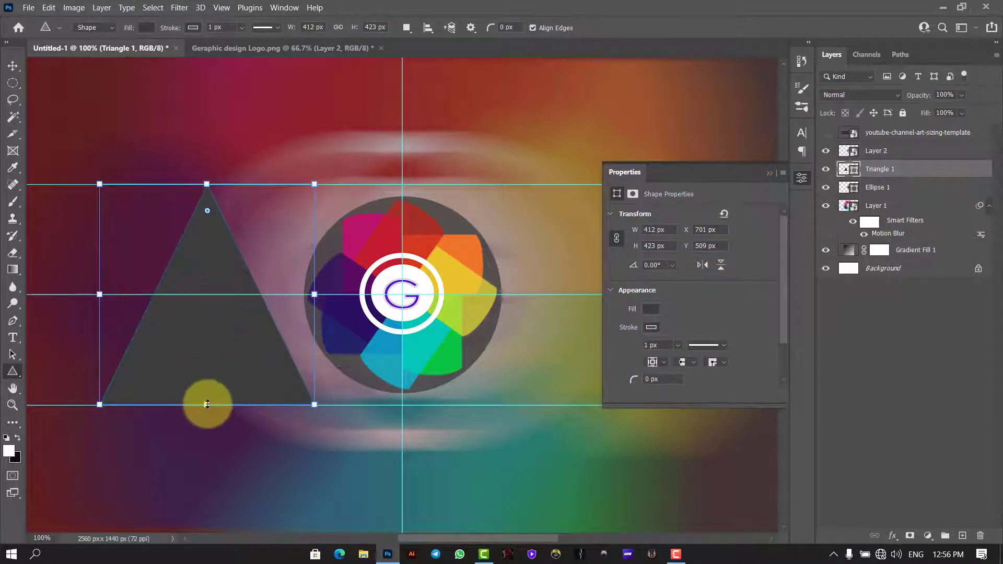
drag(212, 396, 209, 379)
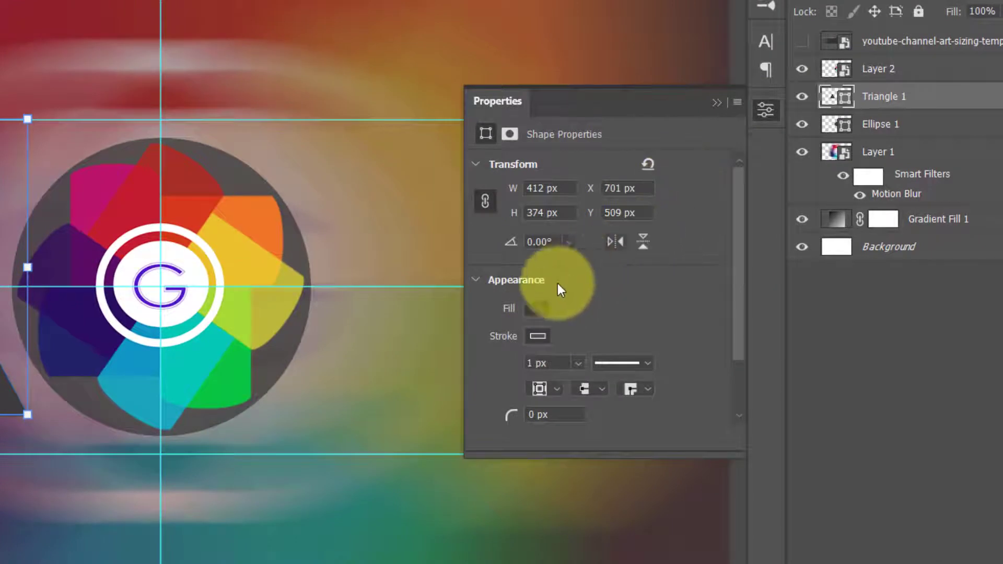
click(551, 312)
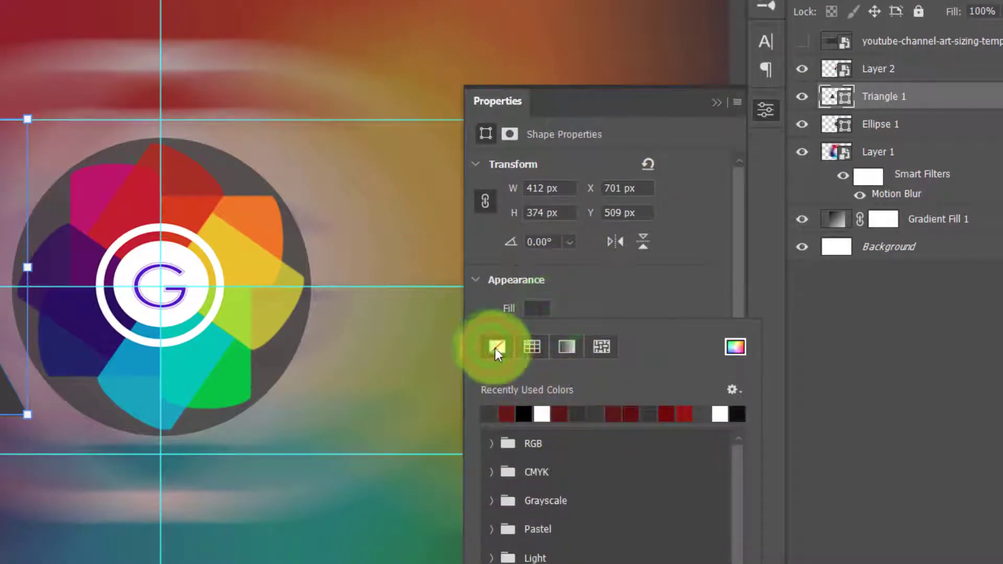
click(688, 303)
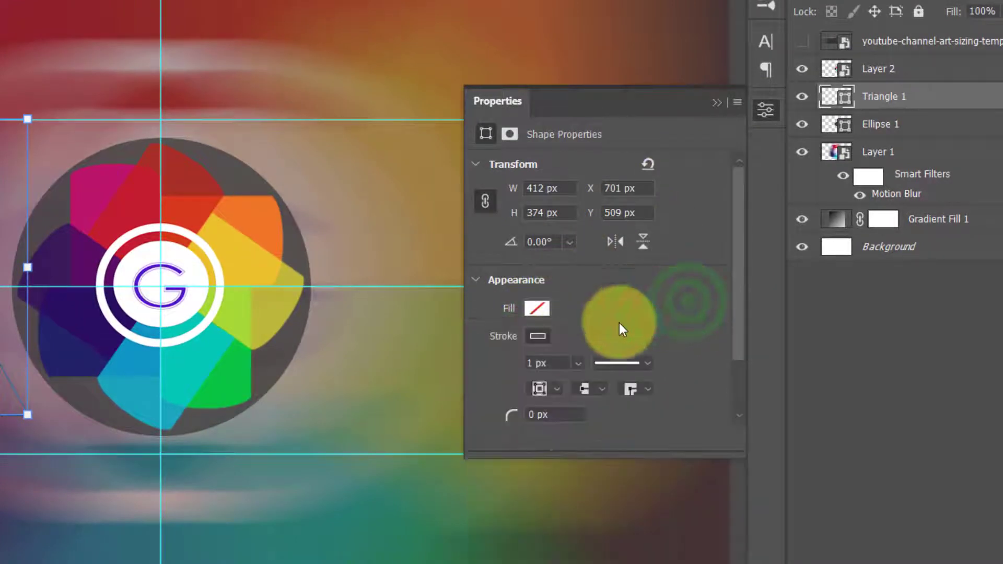
Give the triangle a solid white stroke about 7.63 px wide.
click(538, 336)
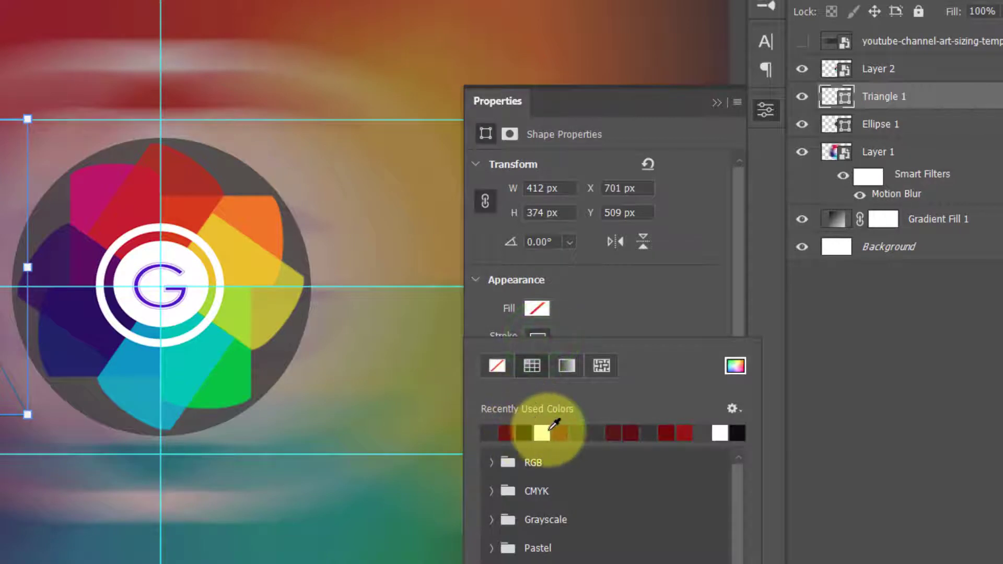
click(602, 313)
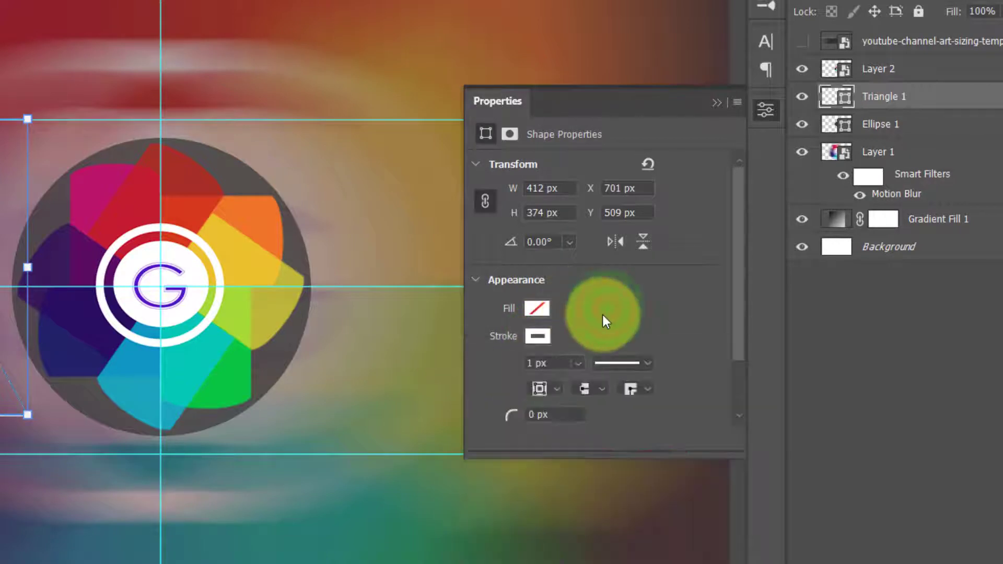
click(578, 363)
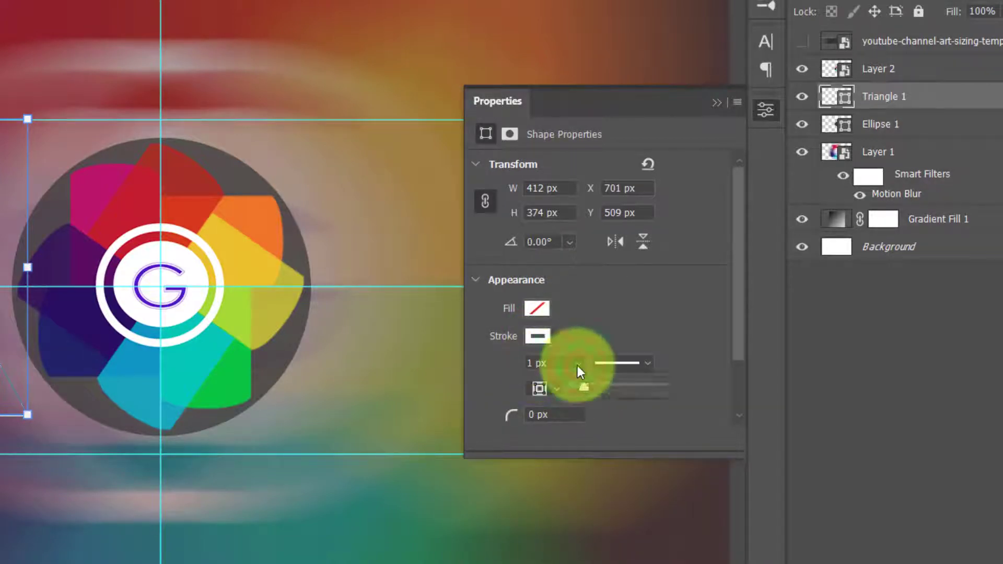
drag(573, 387, 595, 385)
click(719, 98)
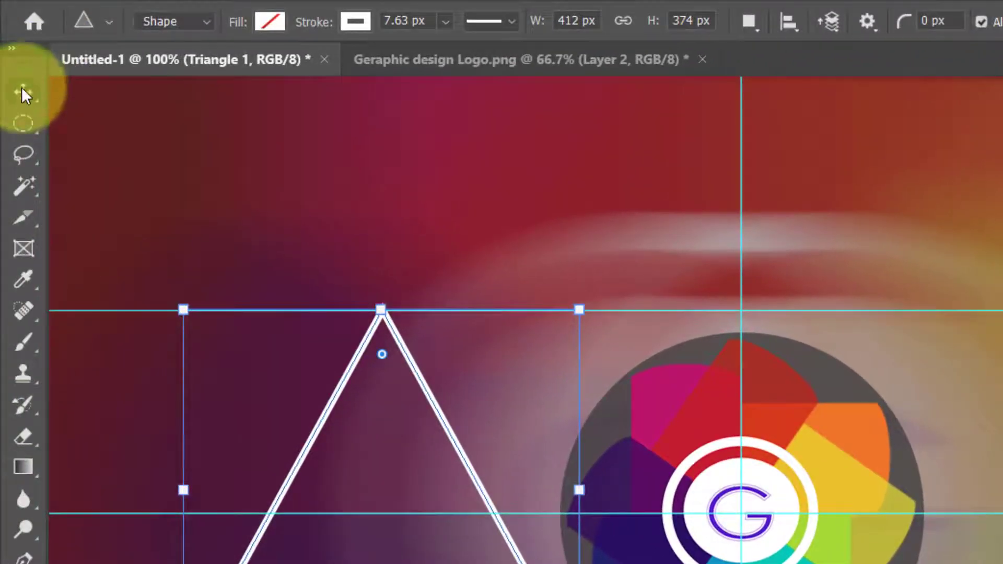
Centre the triangle over the emblem on the guides, and place the Triangle 1 layer above the Layer 2 emblem.
click(22, 89)
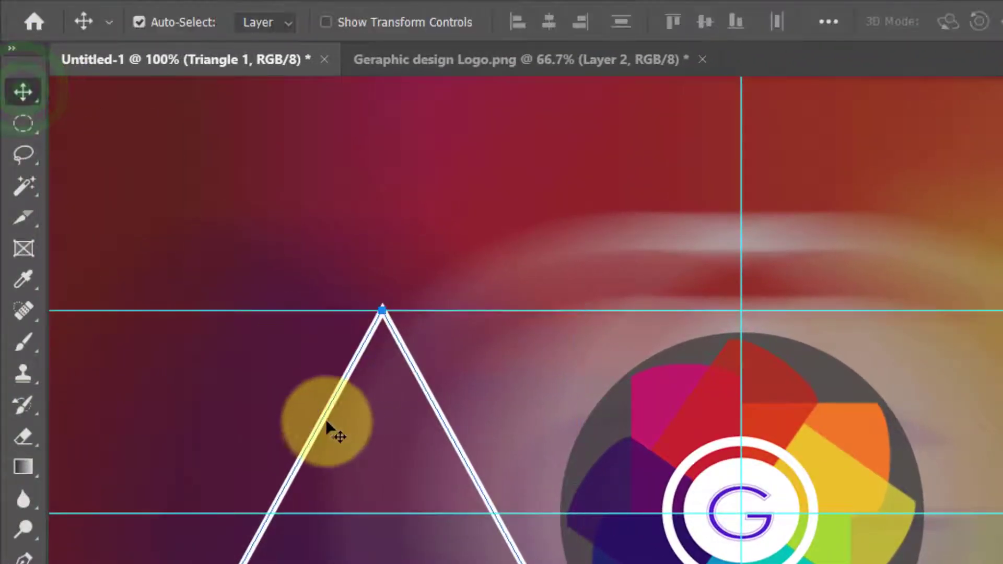
drag(323, 422, 690, 430)
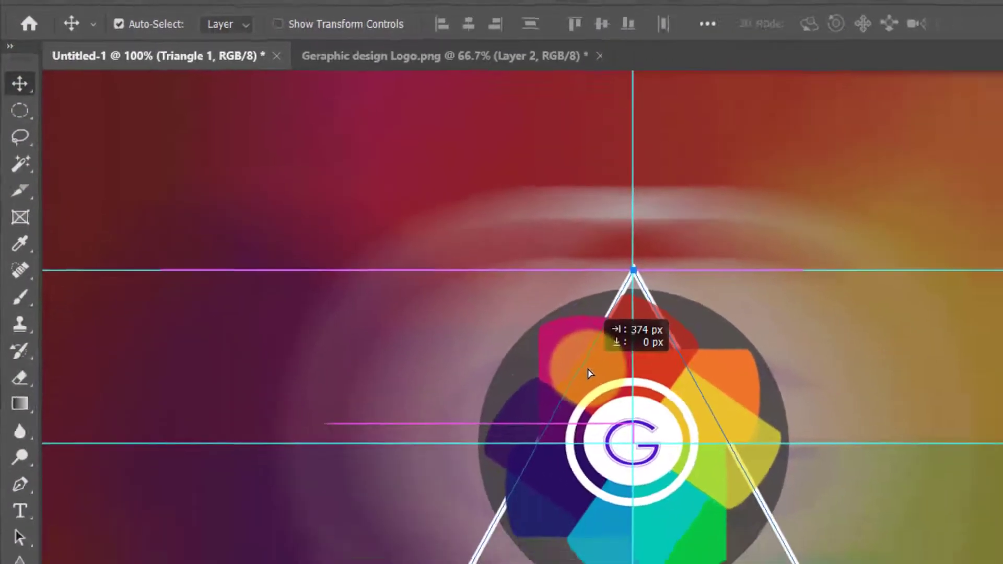
drag(589, 373, 583, 376)
drag(372, 253, 371, 250)
key(ctrl+t)
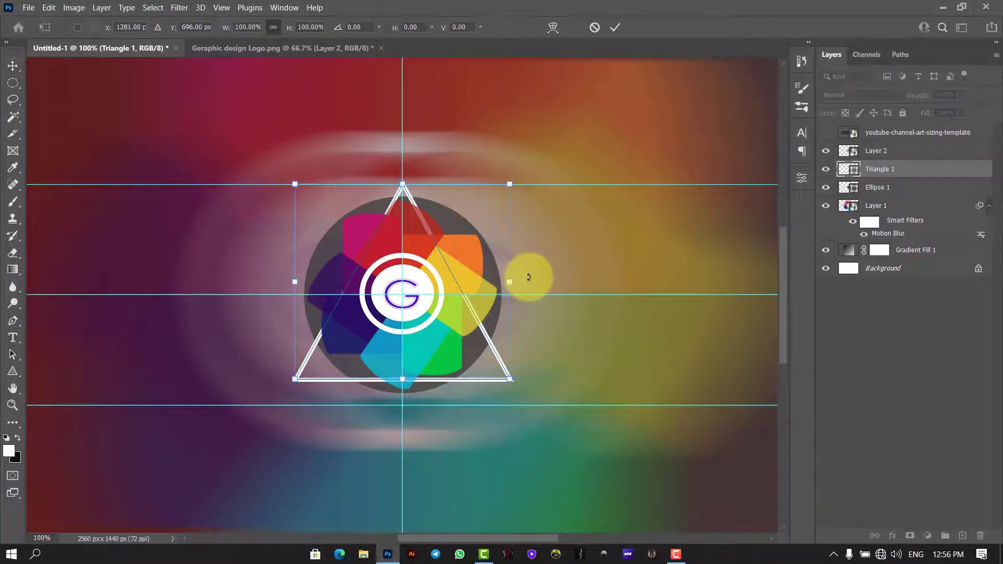
drag(441, 246, 428, 236)
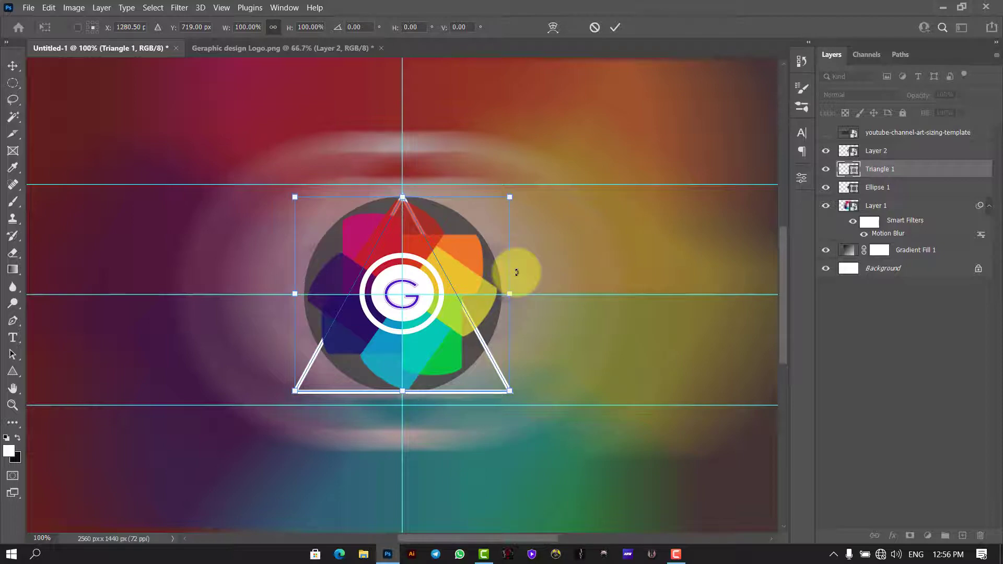
click(615, 27)
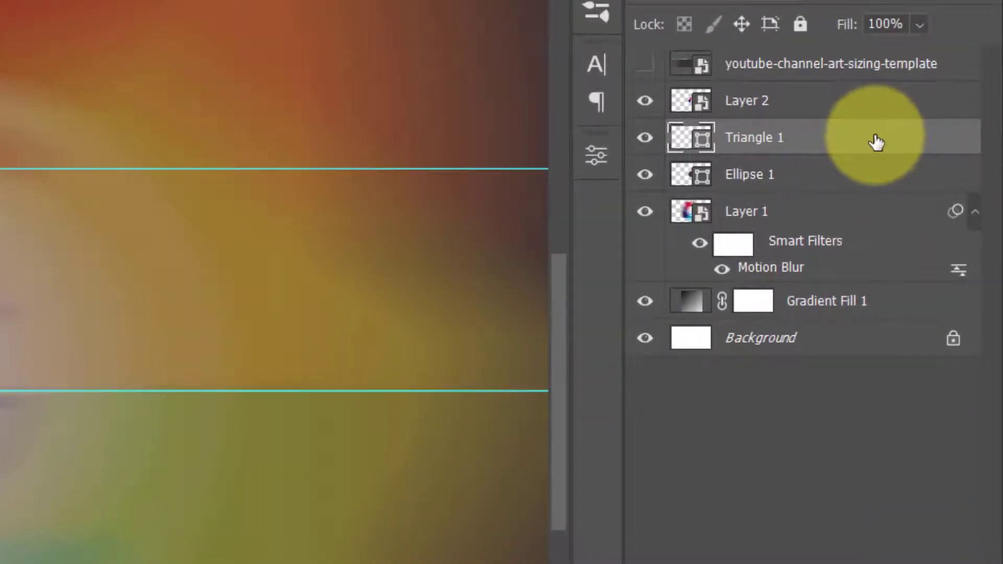
drag(873, 141, 851, 85)
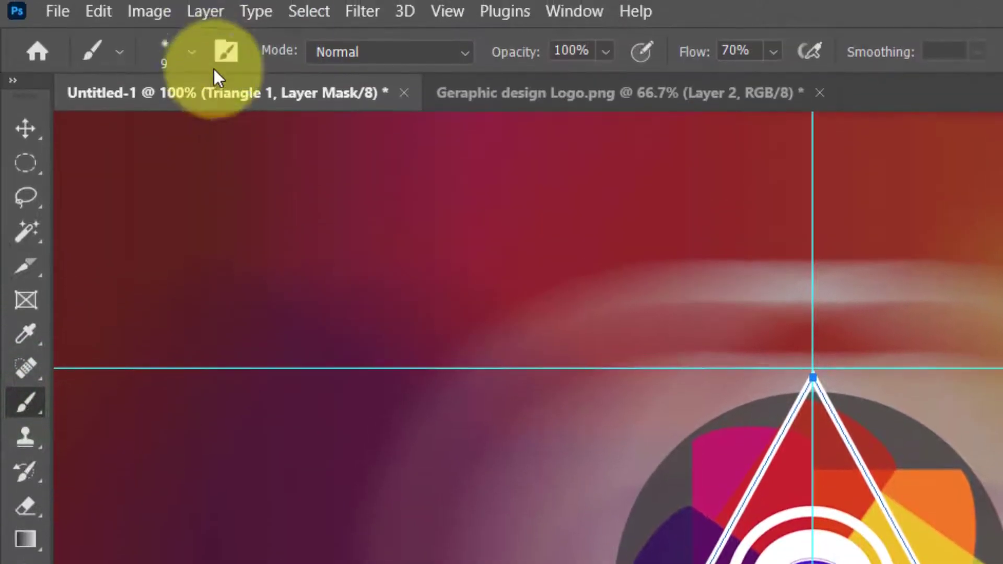
Add a layer mask to Triangle 1, and set the Soft Round brush to 45 px with high hardness.
click(192, 74)
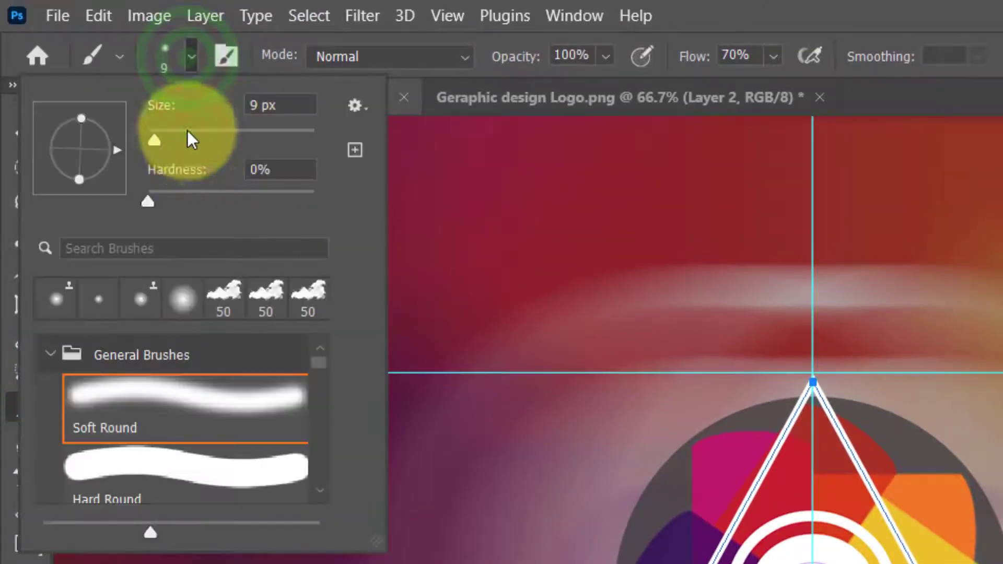
click(186, 137)
drag(158, 207, 305, 193)
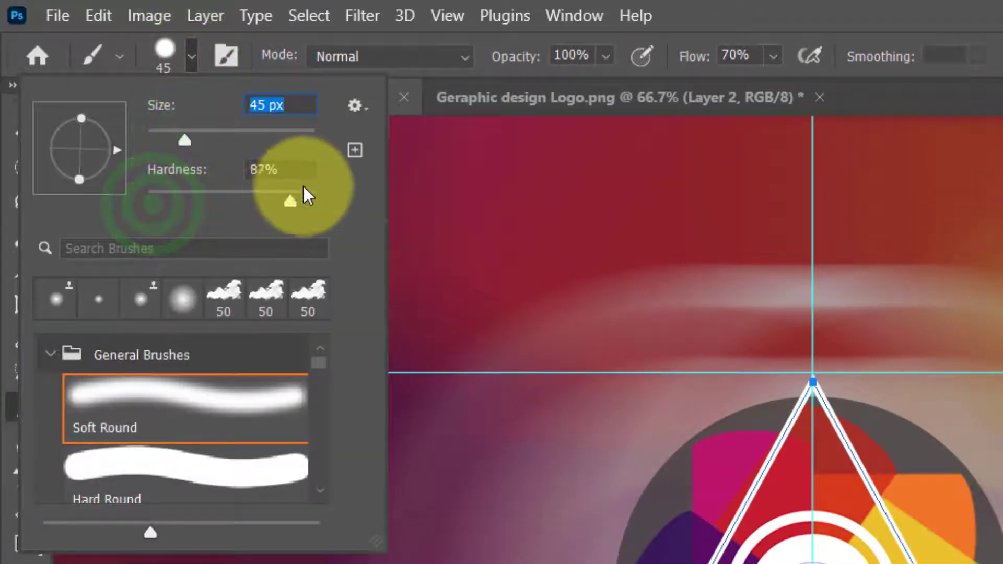
click(195, 57)
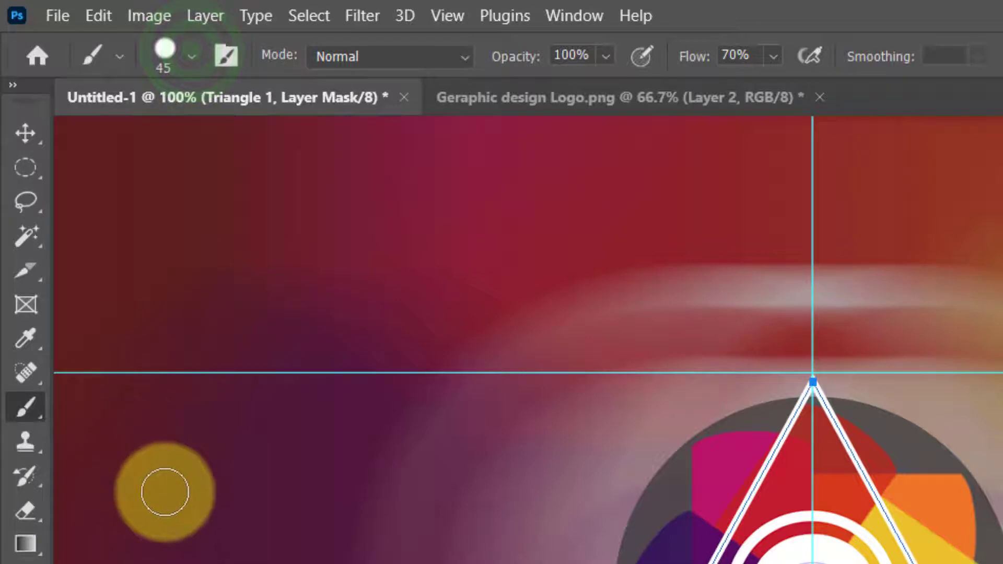
Paint black on the triangle's mask at 100% brush flow to hide its right side where it crosses the emblem's petals.
key(ctrl+plus)
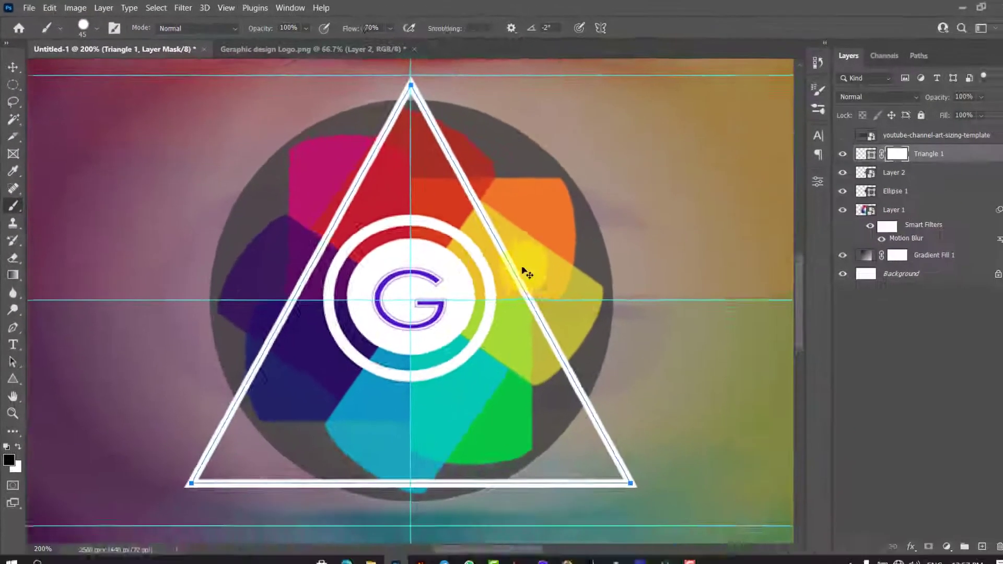
key(ctrl+plus)
scroll(872, 428, up, 3)
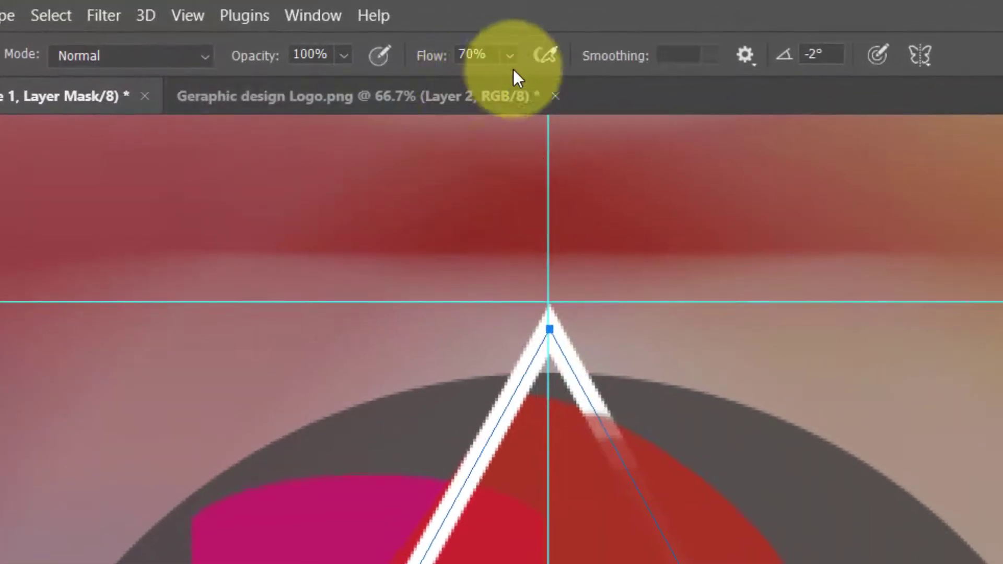
click(383, 27)
drag(519, 77, 601, 83)
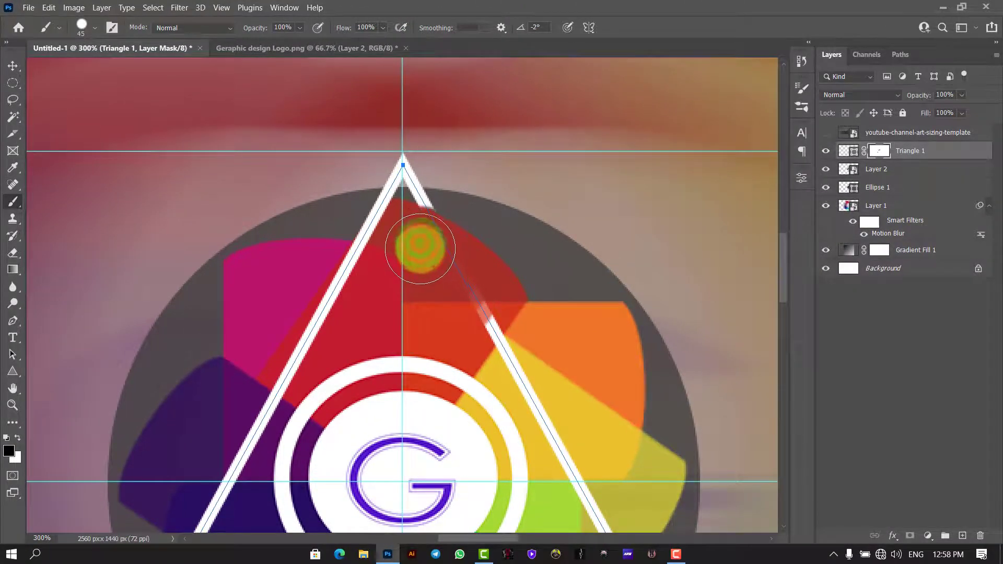
drag(420, 248, 515, 389)
scroll(522, 394, down, 3)
drag(523, 263, 608, 411)
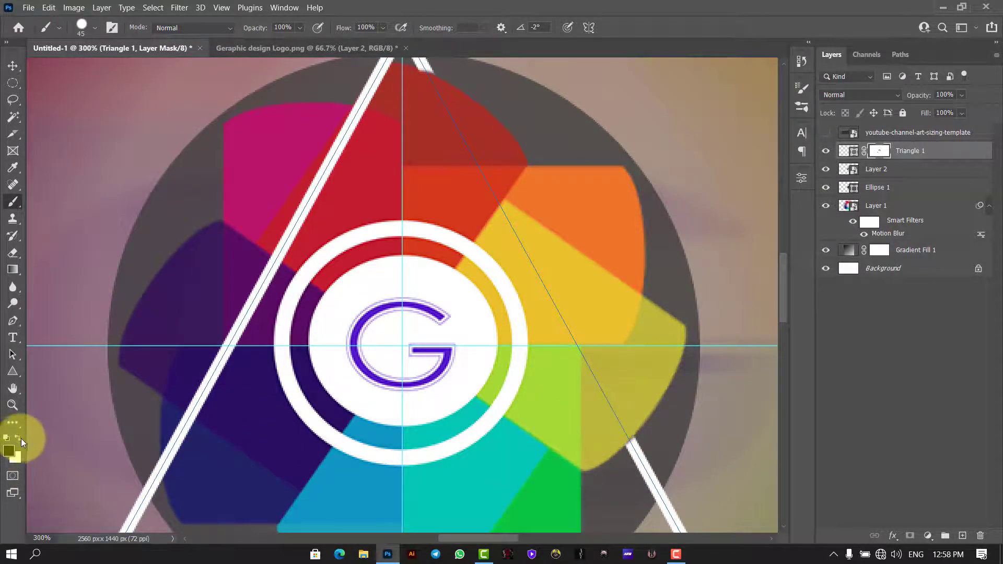
click(7, 437)
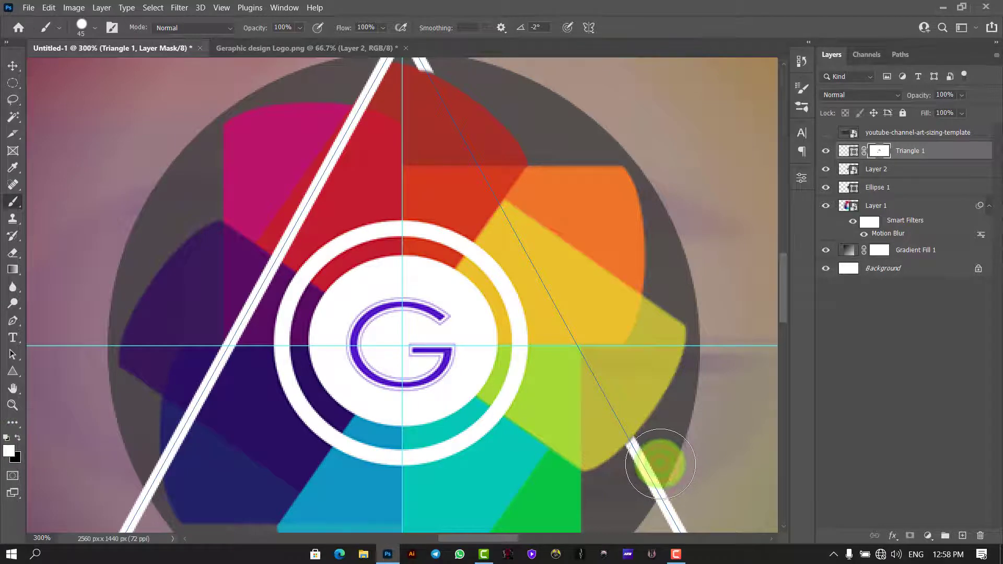
click(17, 437)
scroll(609, 389, down, 2)
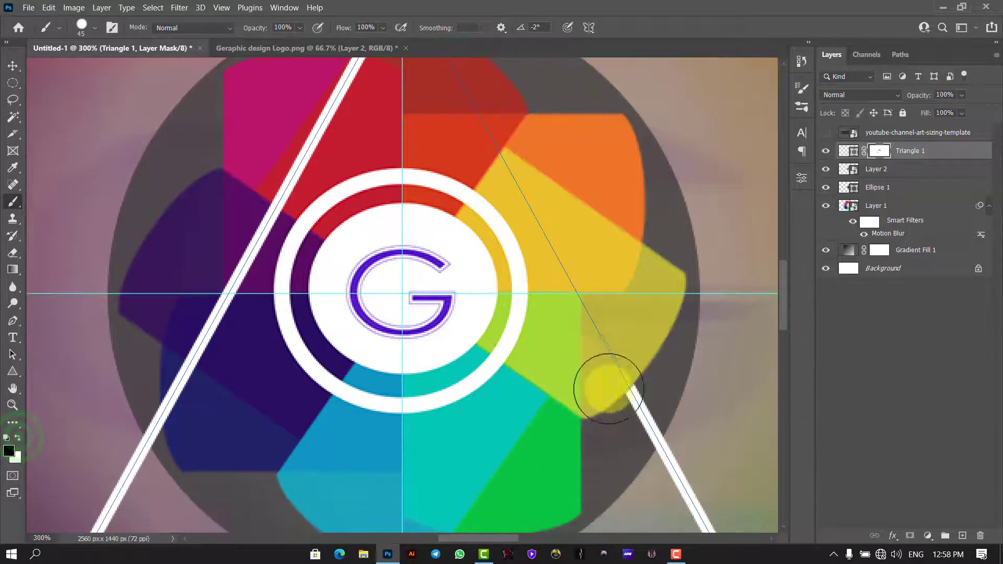
scroll(609, 389, down, 4)
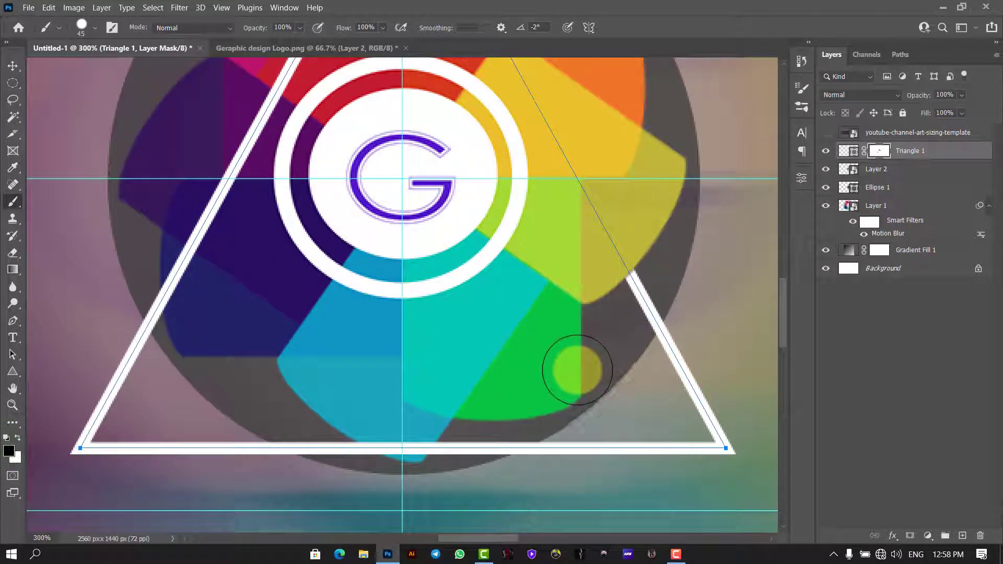
key(ctrl+0)
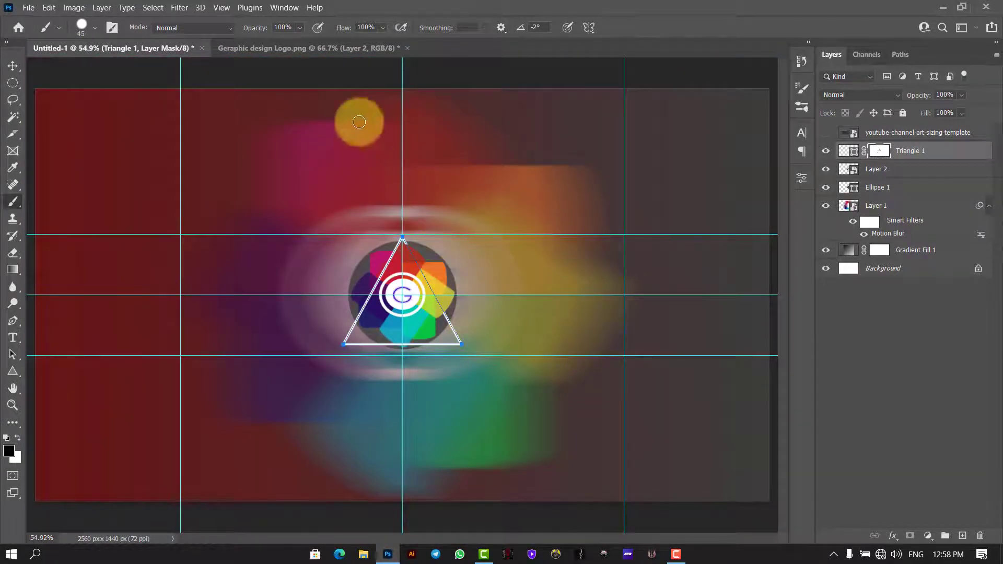
Close the Geraphic design Logo.png document without saving its changes.
click(406, 48)
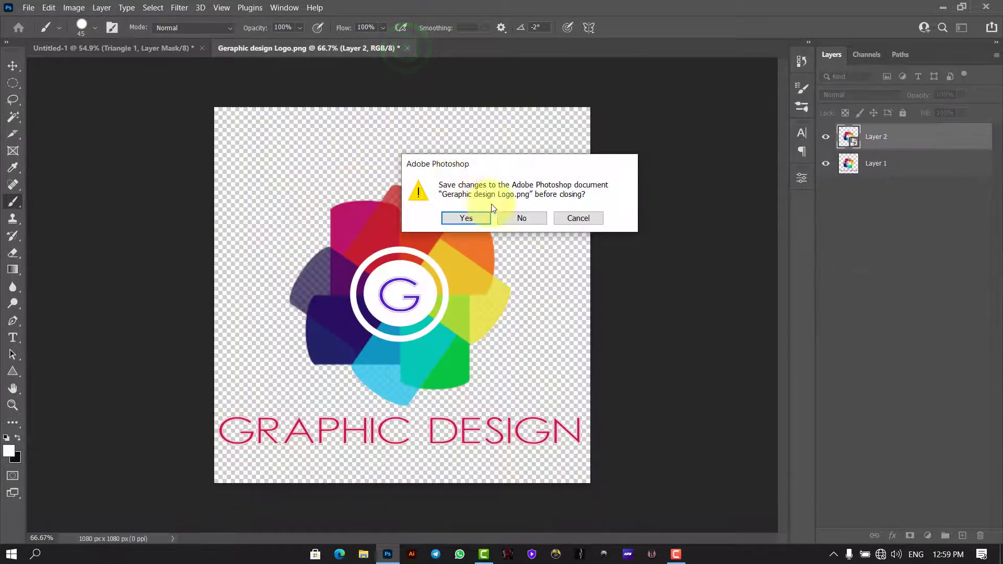
click(511, 215)
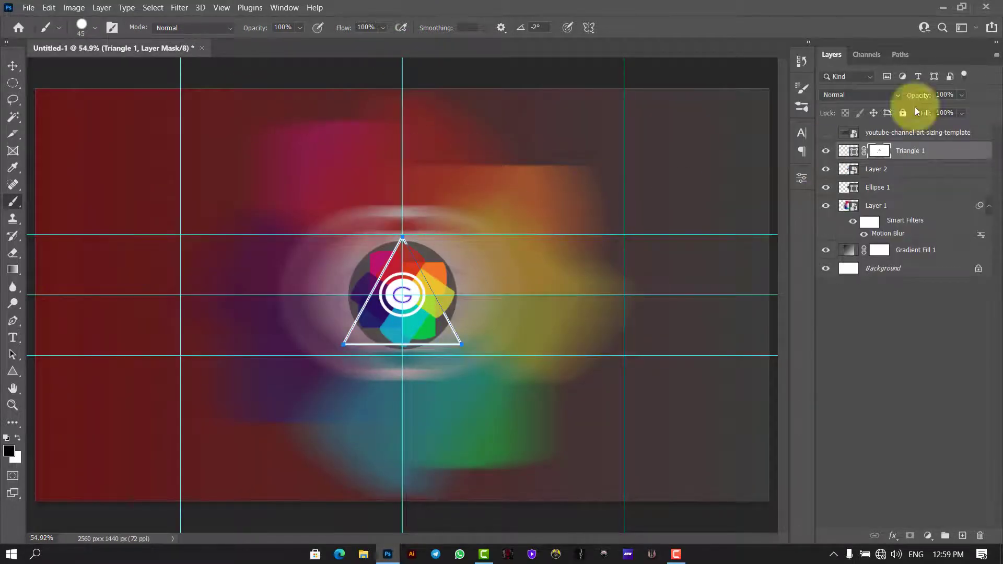
Switch to the Logo folder inside the desktop's Channel Art folder, and place the Instagram Logo image in the banner.
click(948, 6)
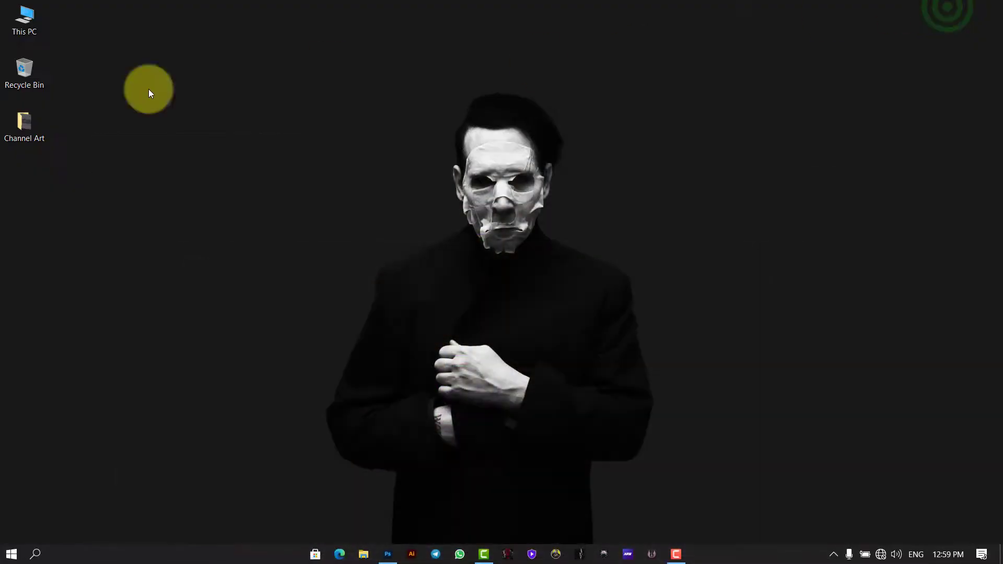
double_click(18, 116)
double_click(178, 205)
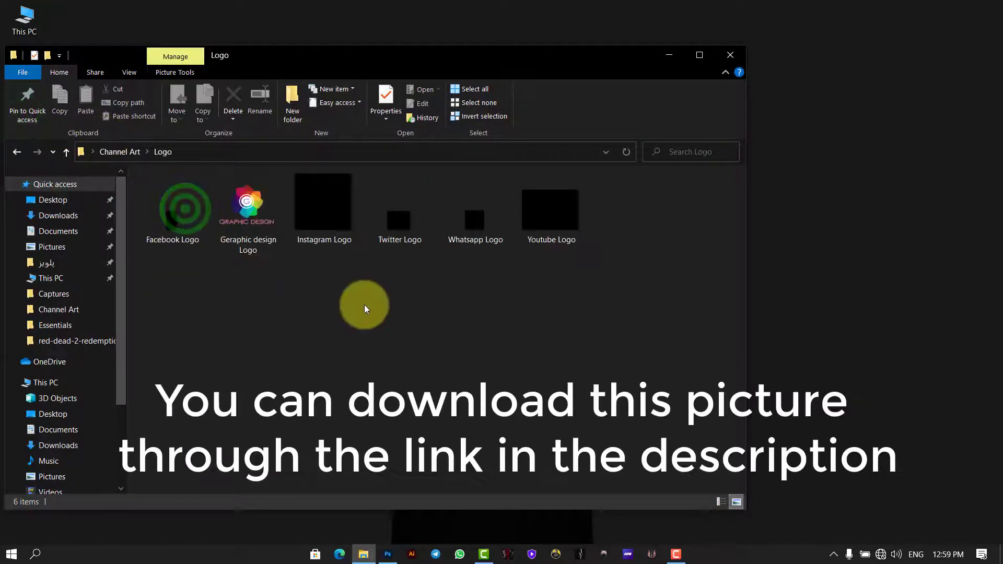
click(312, 204)
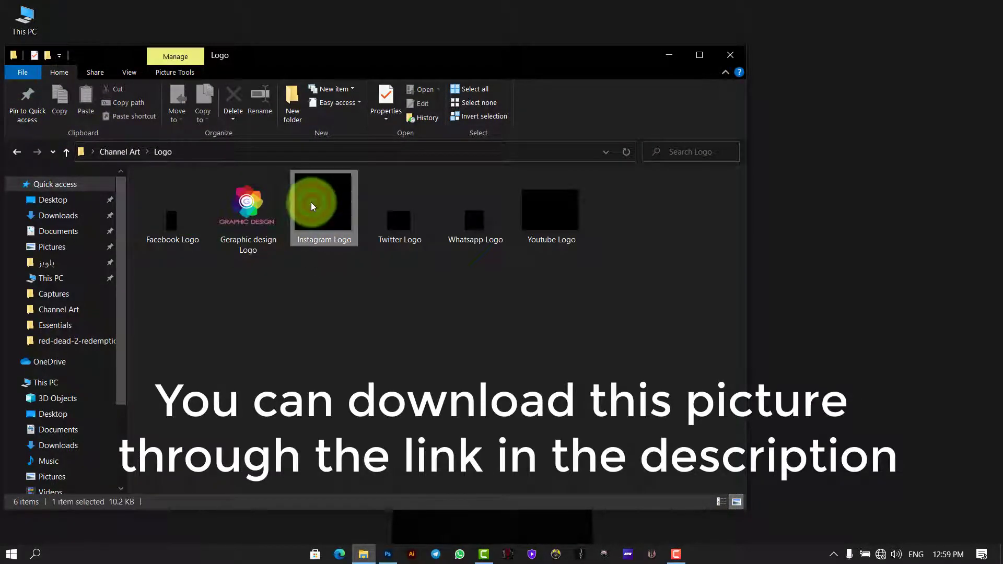
drag(312, 205, 486, 327)
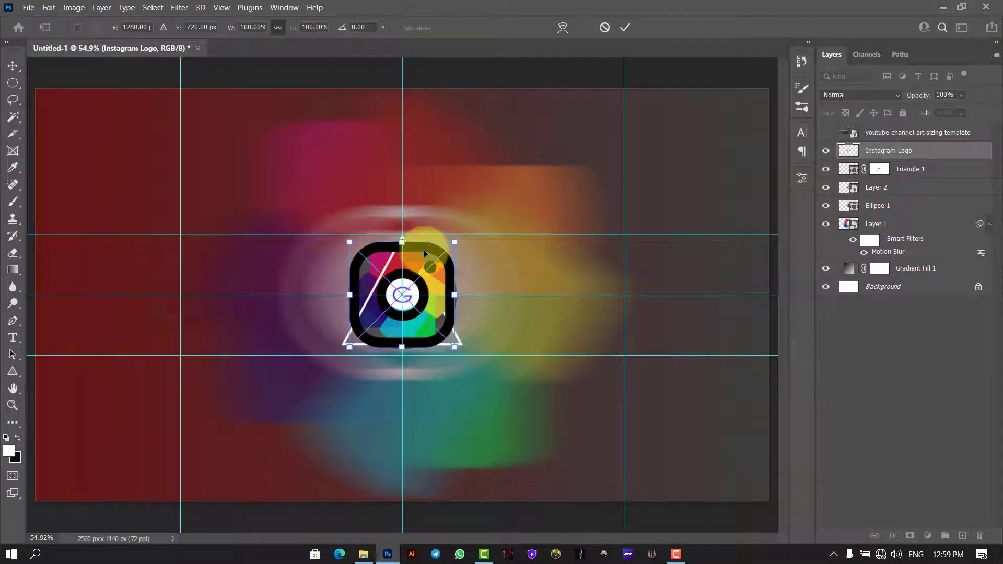
Scale the Instagram logo to about 37.17% and position it to the right of the emblem, just below the upper guide.
drag(424, 253, 515, 258)
drag(544, 247, 507, 301)
drag(493, 334, 498, 277)
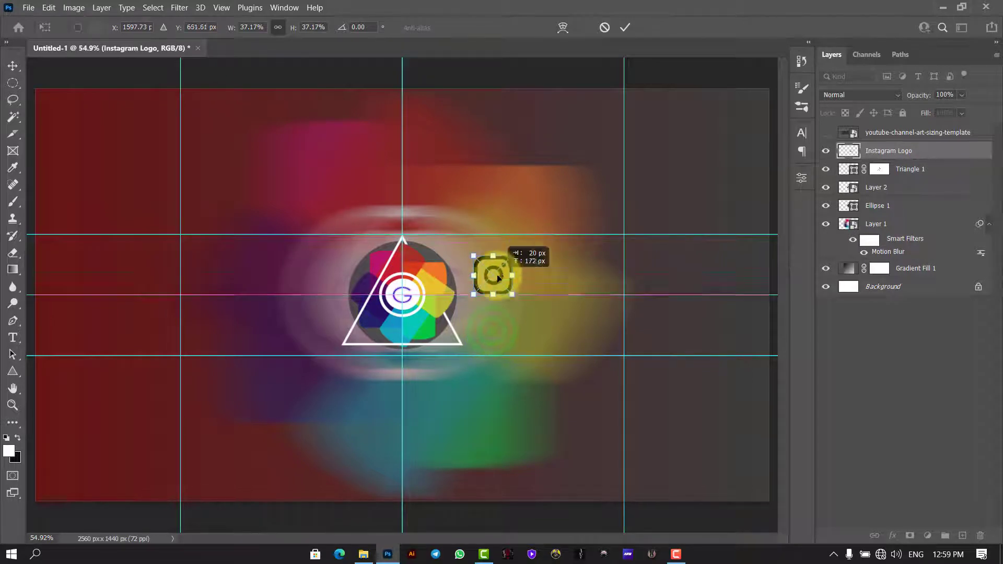
click(626, 27)
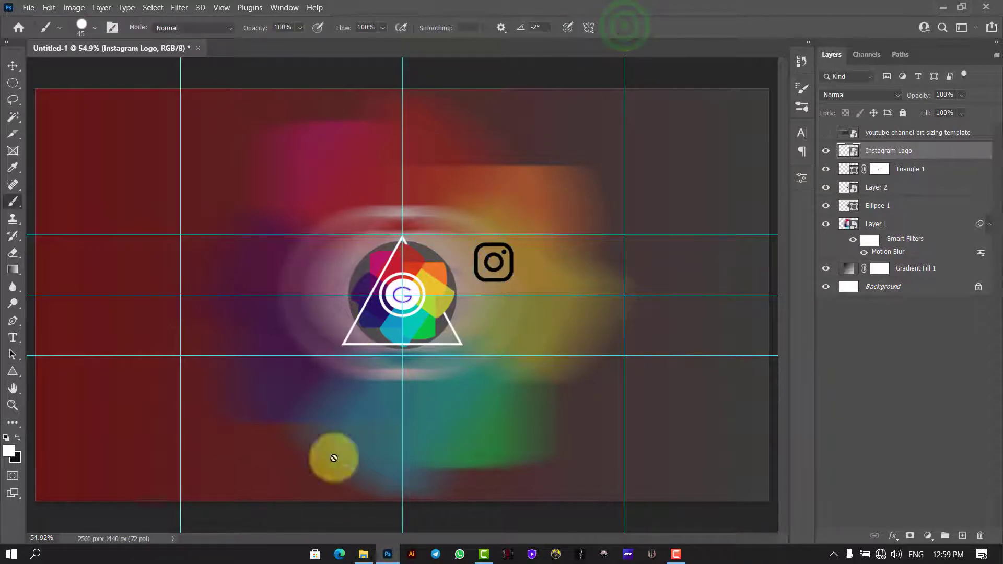
Place the Youtube Logo image from the Logo folder and scale it to about 36.74% below the Instagram logo.
click(360, 555)
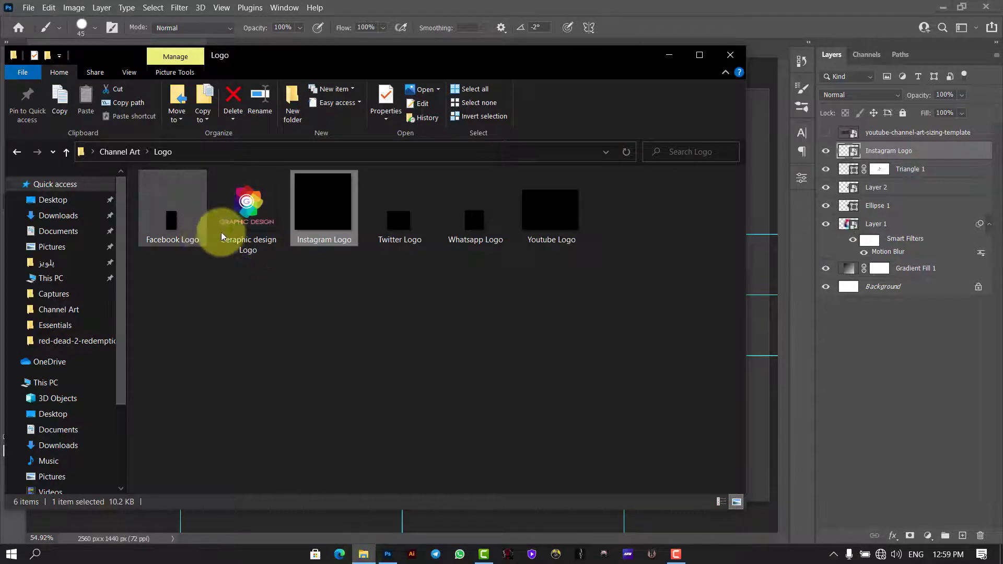
drag(533, 230, 497, 374)
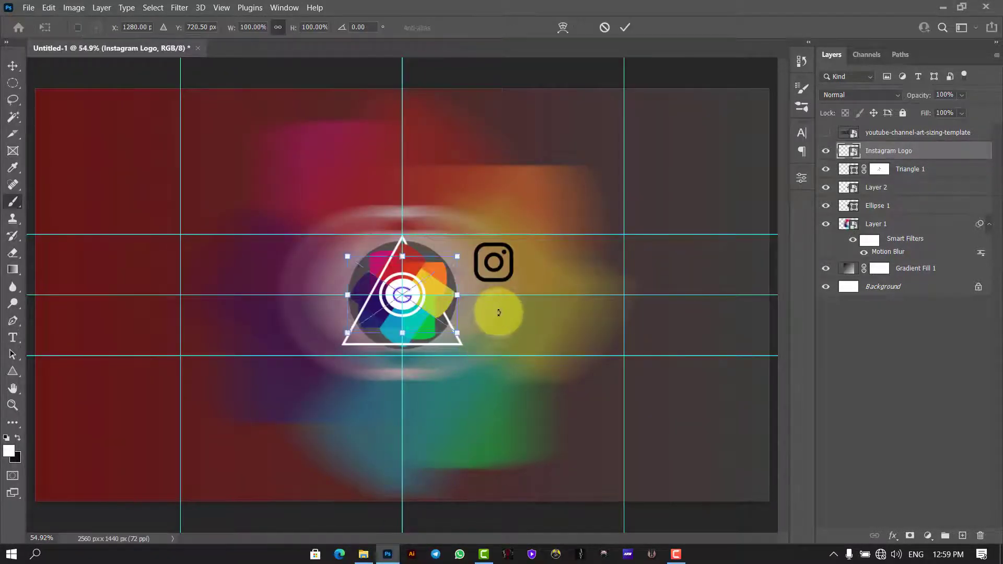
drag(457, 257, 405, 294)
drag(379, 329, 506, 327)
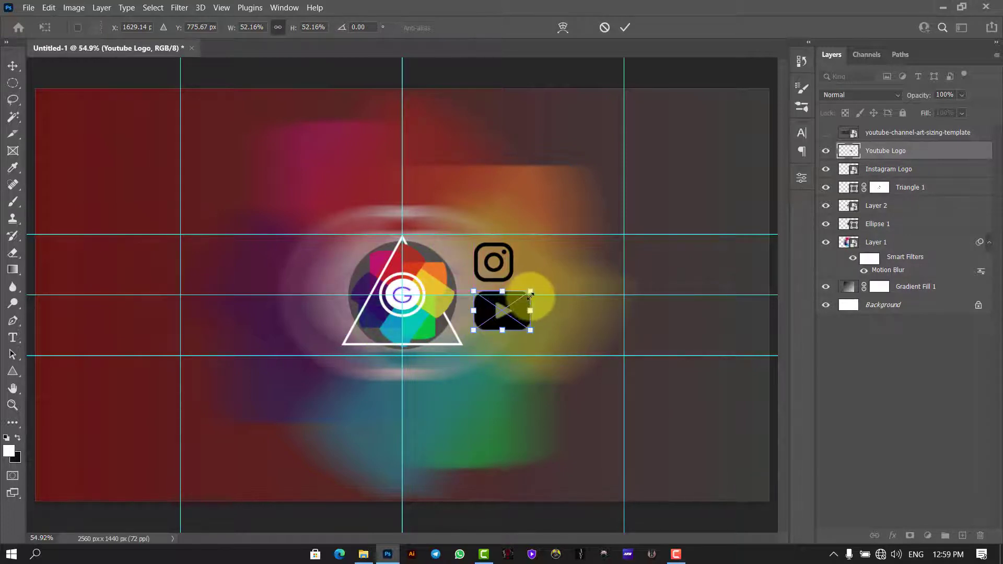
drag(530, 294, 513, 303)
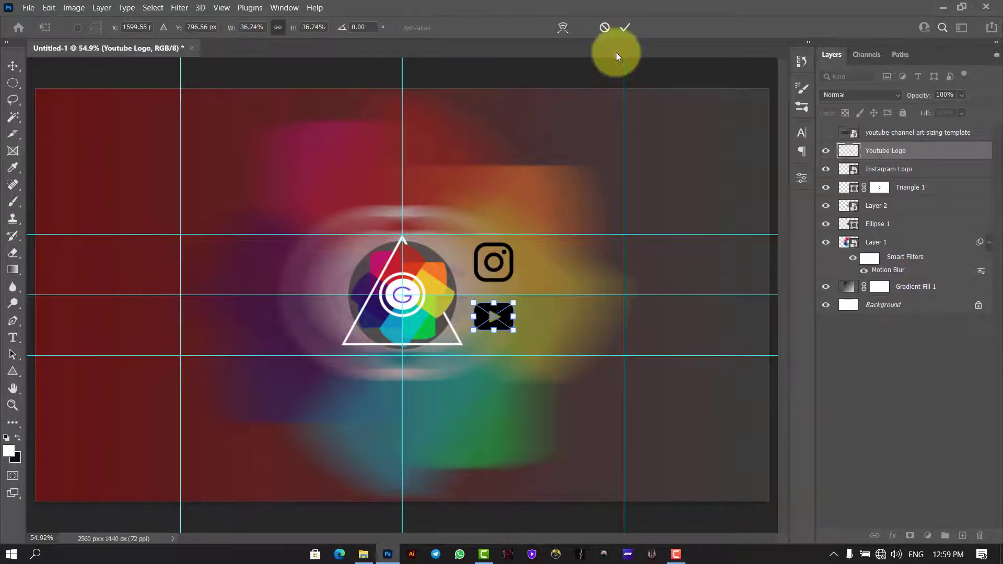
click(626, 28)
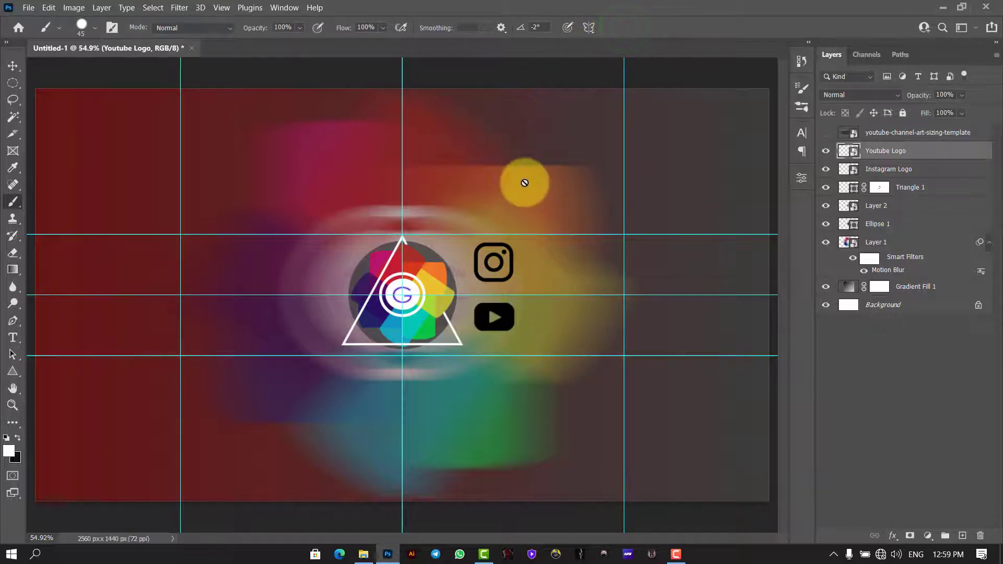
Scale the Instagram logo down to about 15.50% and position it right of the emblem, just above the middle horizontal guide.
key(ctrl+plus)
key(ctrl+plus)
key(ctrl+plus)
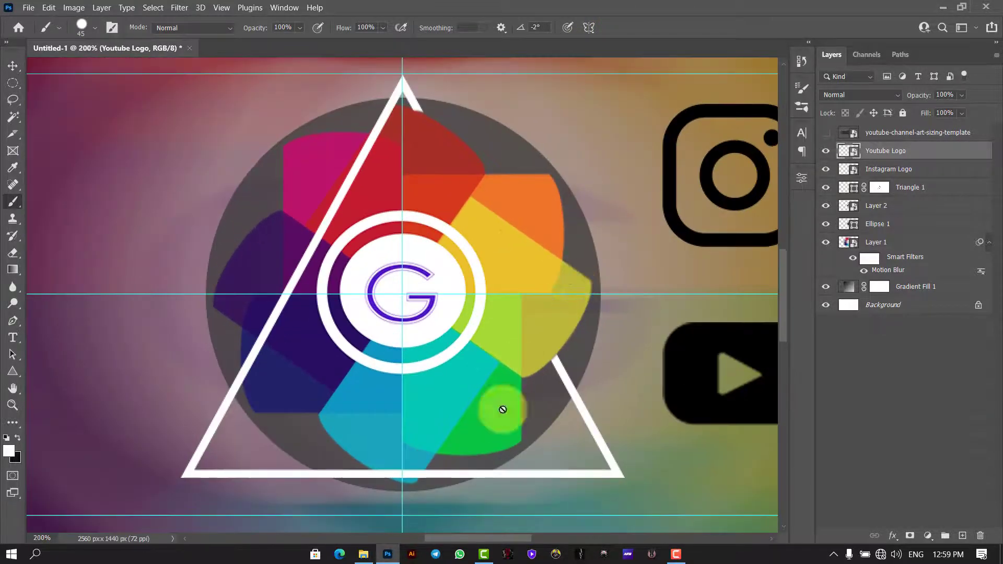
drag(475, 542, 485, 540)
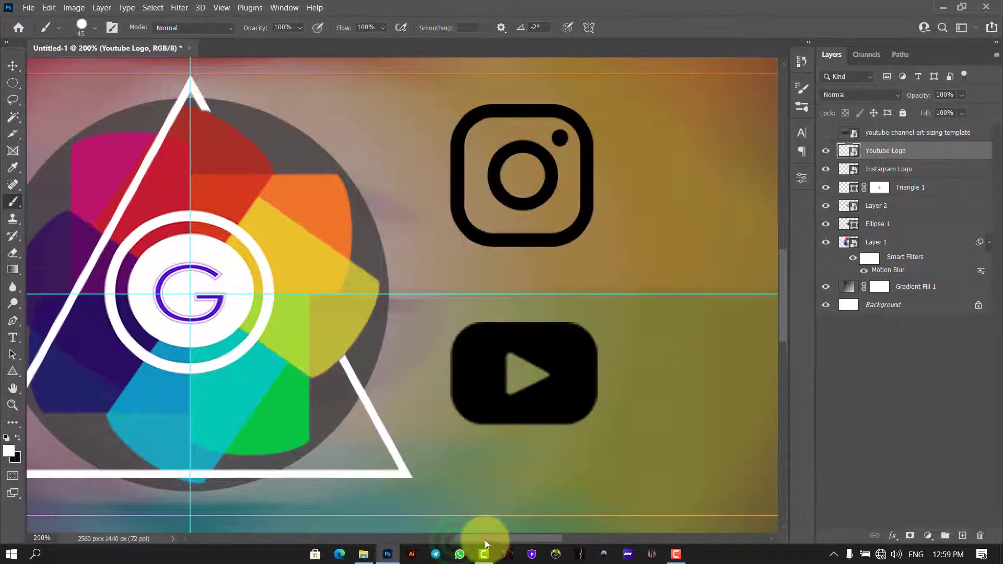
click(12, 65)
click(534, 246)
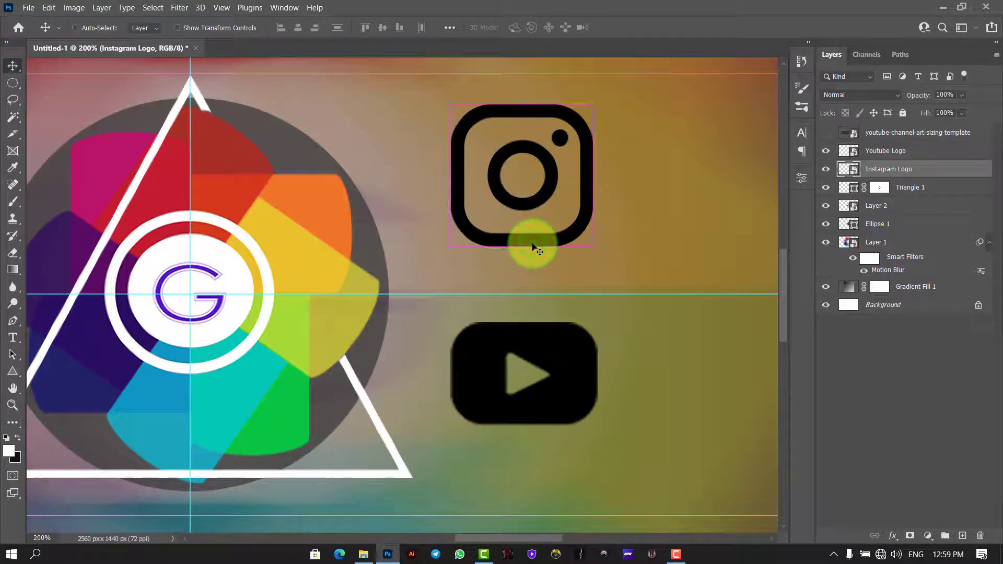
key(ctrl+t)
drag(450, 105, 533, 188)
drag(563, 239, 498, 275)
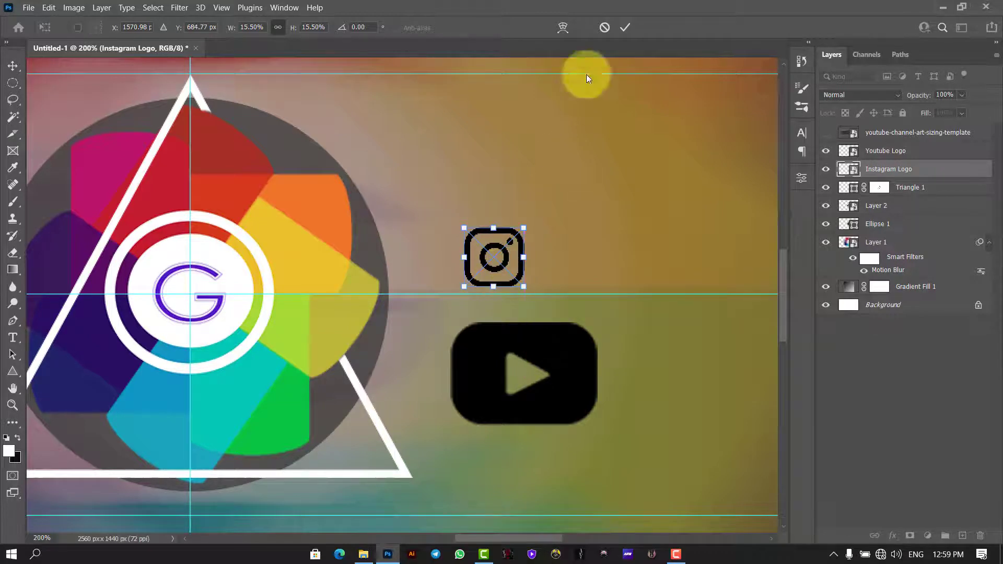
click(626, 29)
Scale the YouTube logo down to about 15.21% and align it directly beneath the Instagram logo, just below the middle guide.
ctrl+click(502, 340)
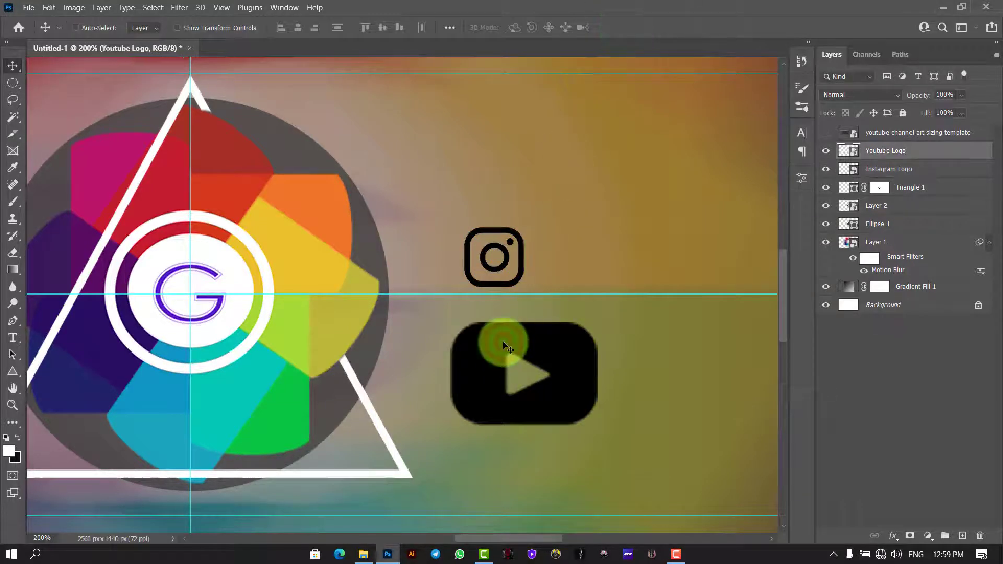
key(ctrl+t)
drag(541, 343, 552, 331)
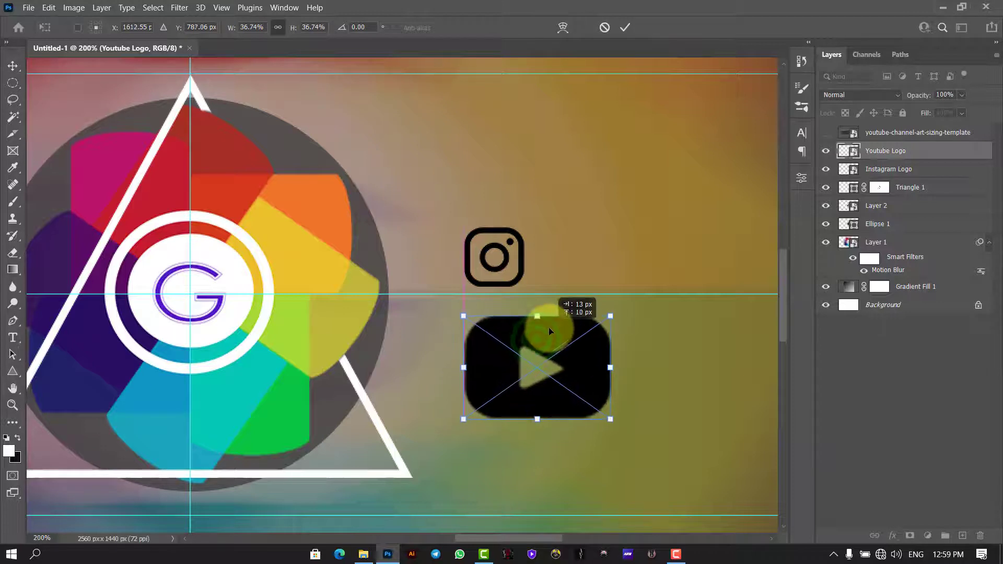
drag(612, 415, 506, 350)
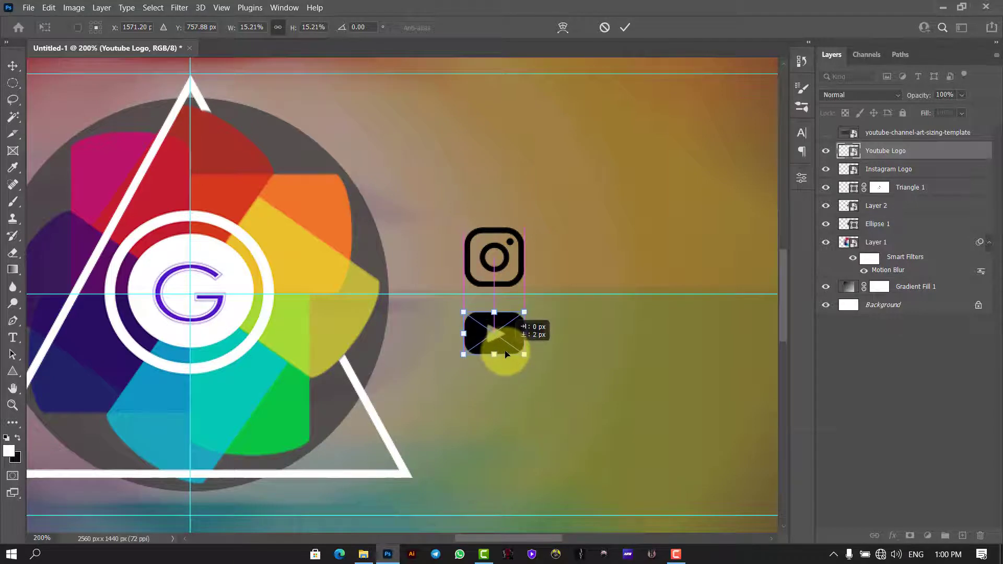
drag(505, 356, 505, 356)
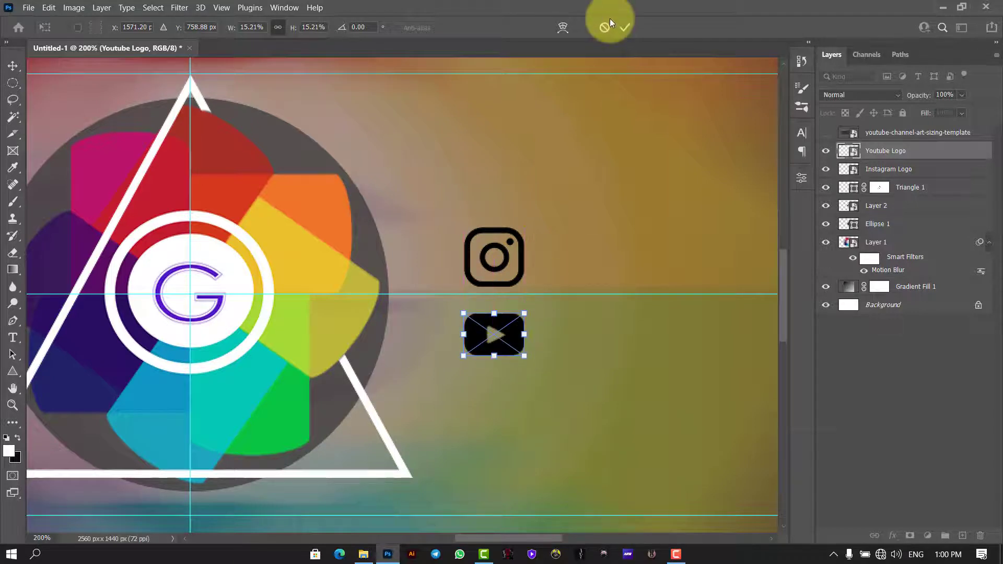
click(624, 28)
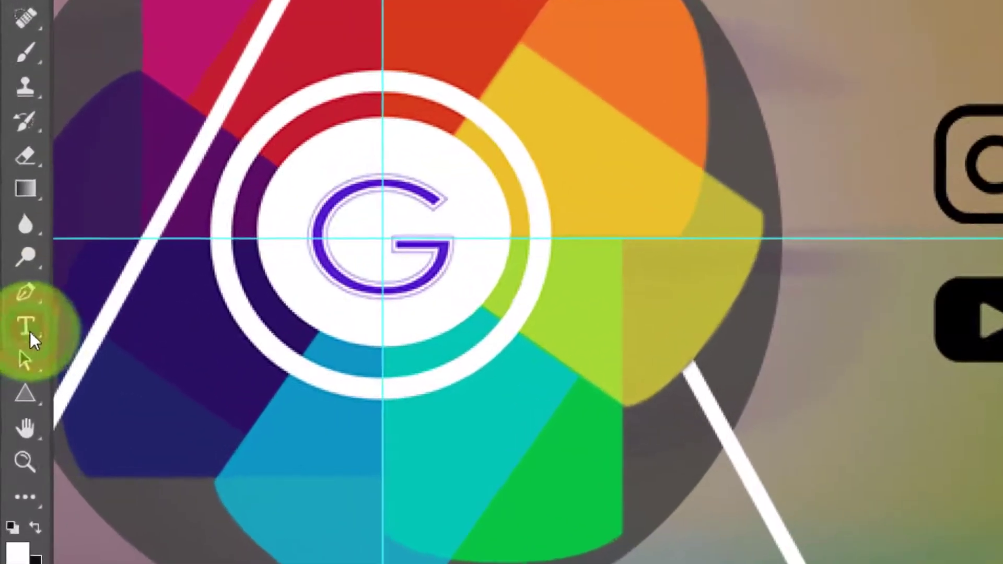
Create a horizontal text box to the right of the Instagram logo at 59 pt and start its text with GRAPHIC.
click(12, 338)
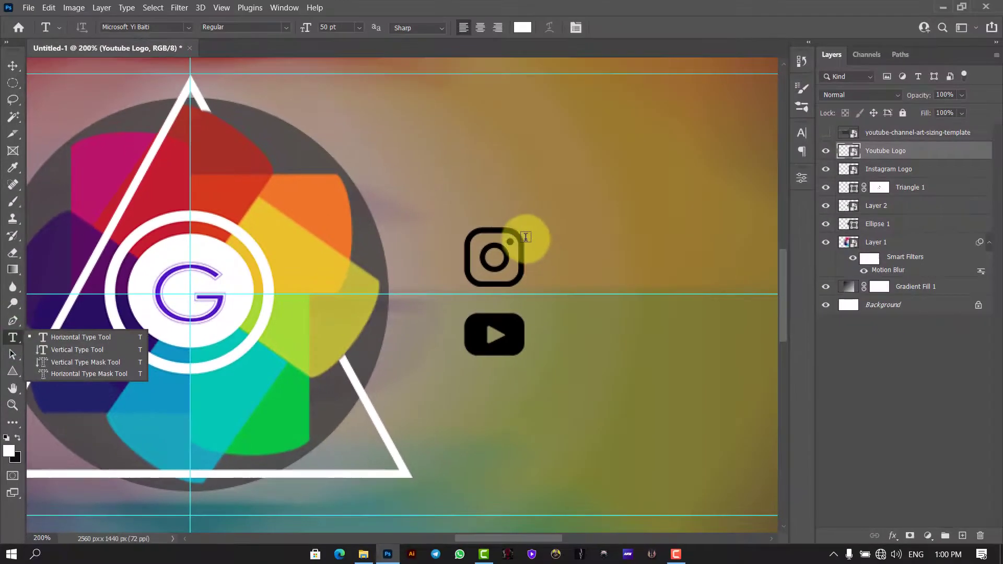
drag(526, 239, 773, 294)
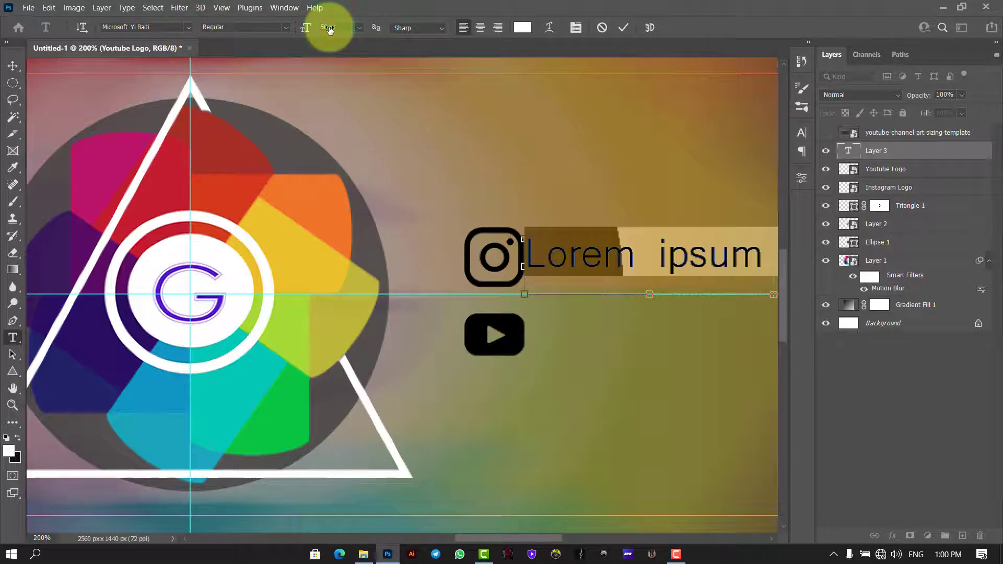
drag(329, 29, 334, 30)
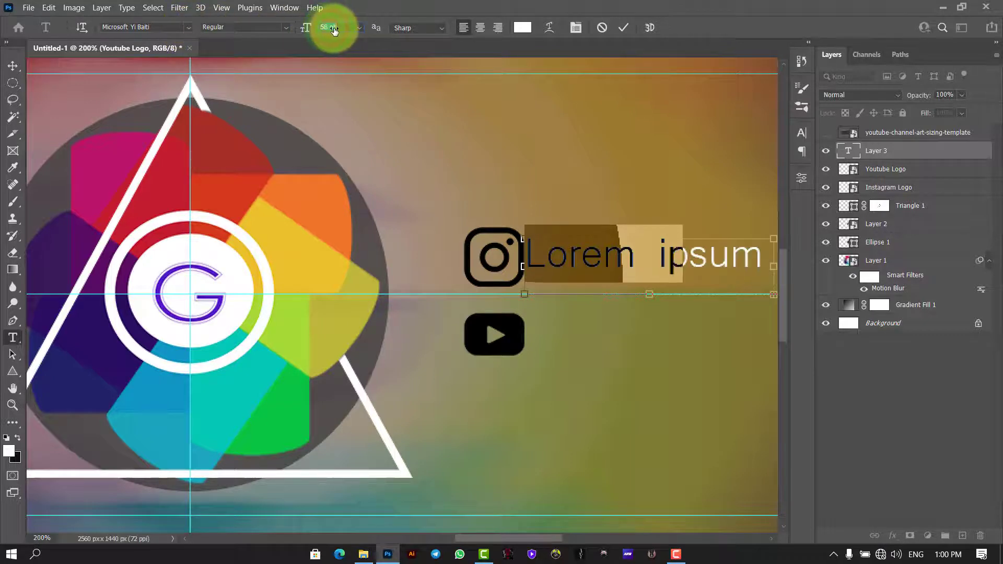
click(684, 260)
double_click(682, 260)
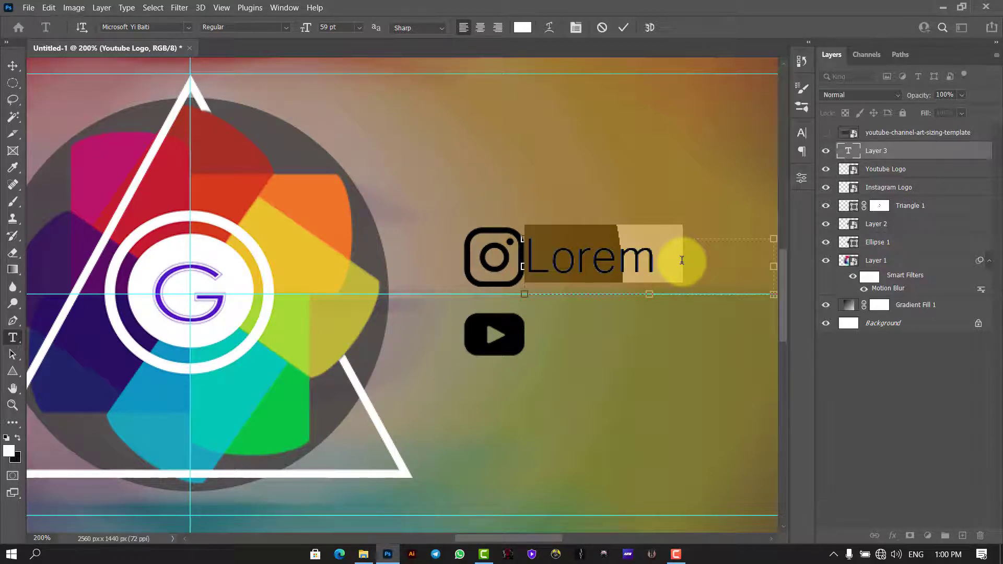
click(682, 260)
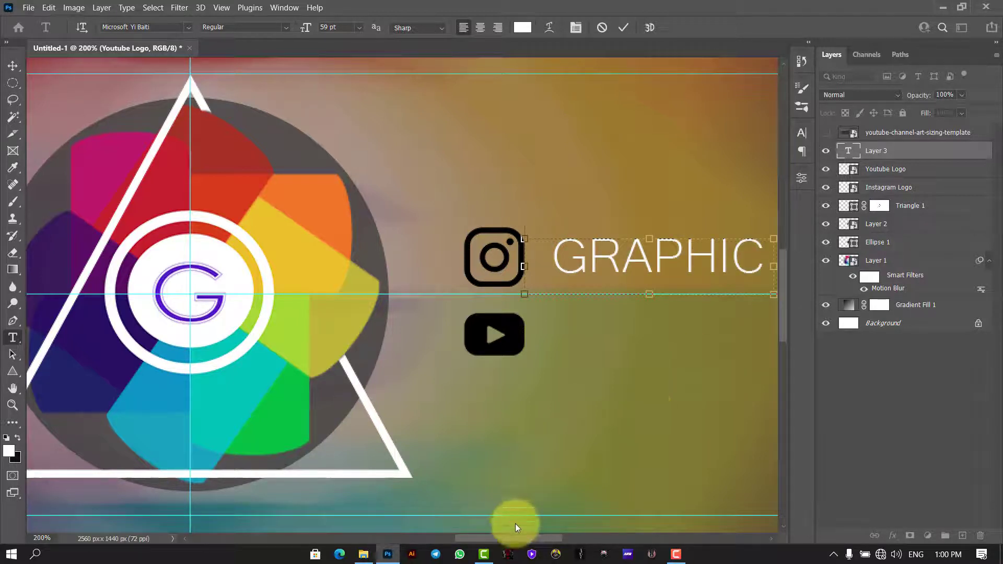
Widen the text box past the right vertical guide and complete its text as GRAPHIC_DESIGN500.
drag(510, 535, 554, 538)
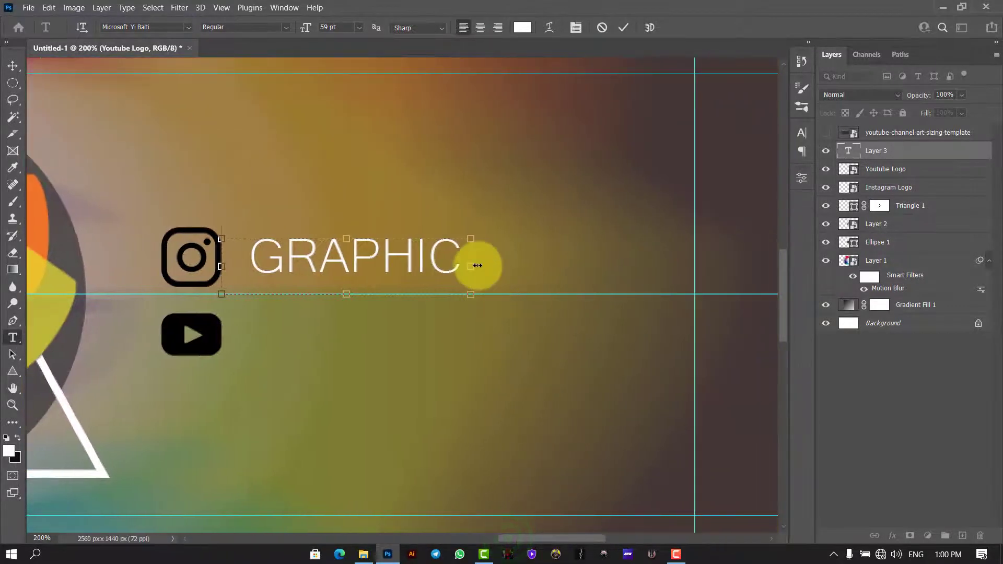
drag(476, 266, 763, 266)
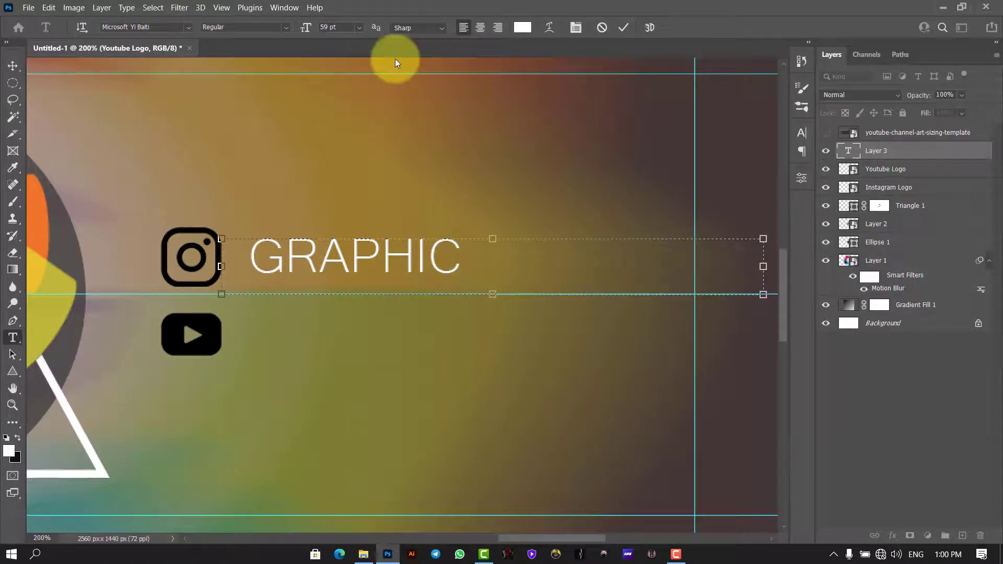
text(_)
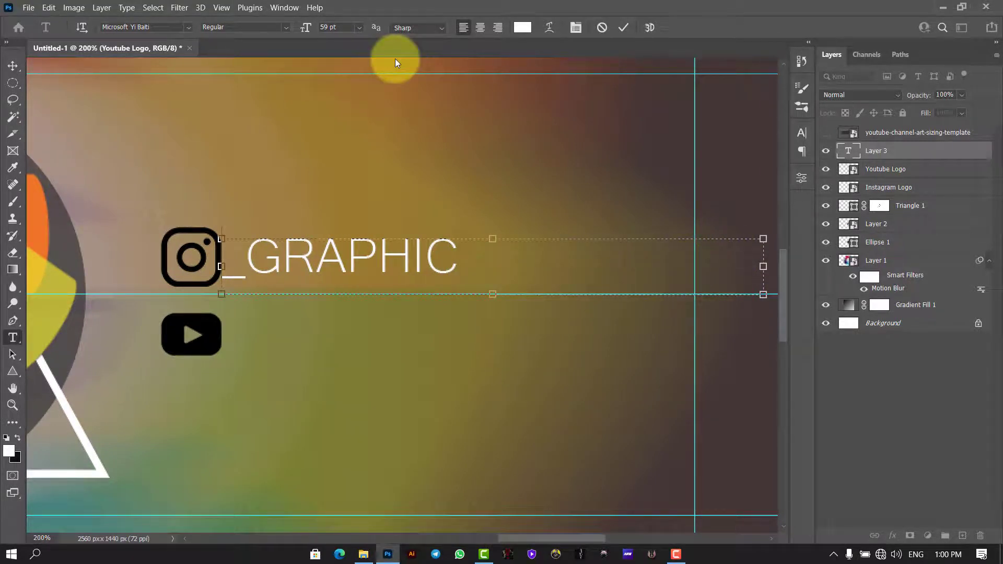
text(d)
key(BackSpace)
text(DES)
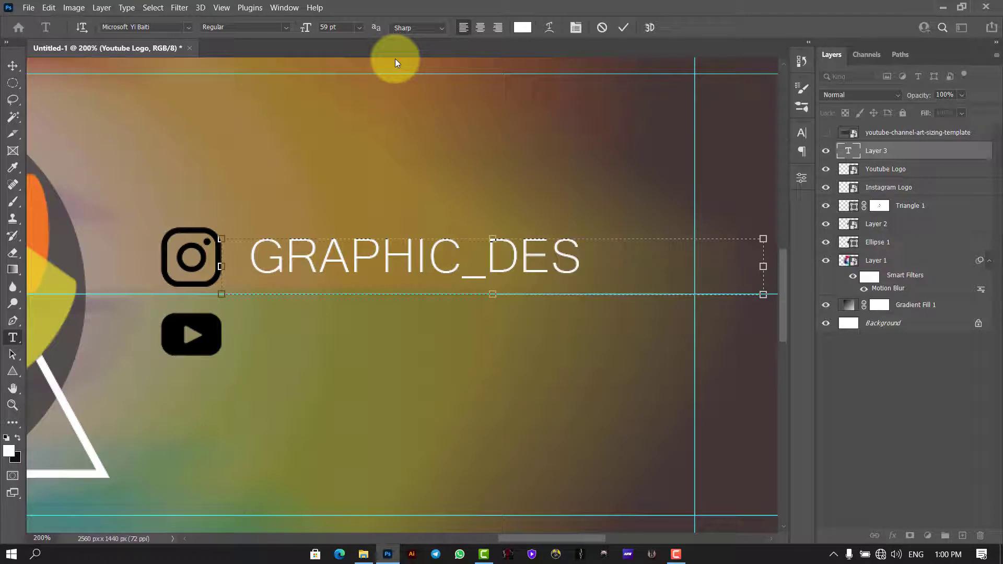
text(IGN500)
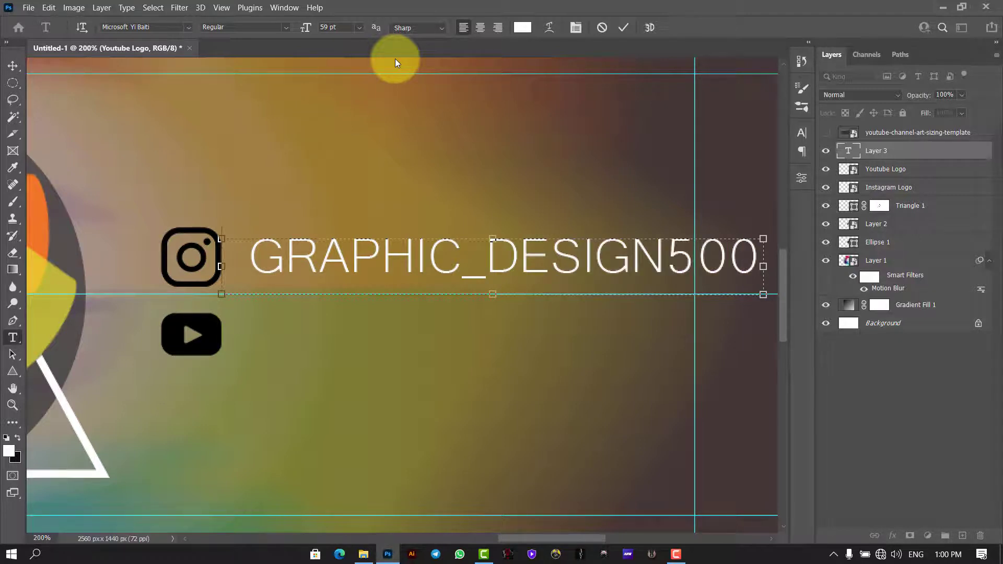
click(623, 29)
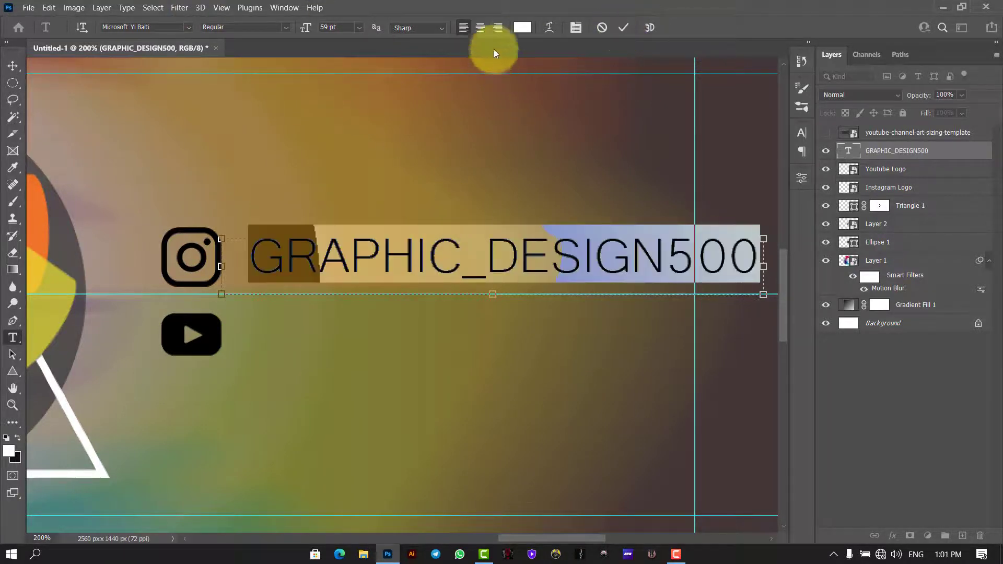
Change the colour of the GRAPHIC_DESIGN500 text to black (000000).
click(523, 27)
drag(681, 308, 573, 454)
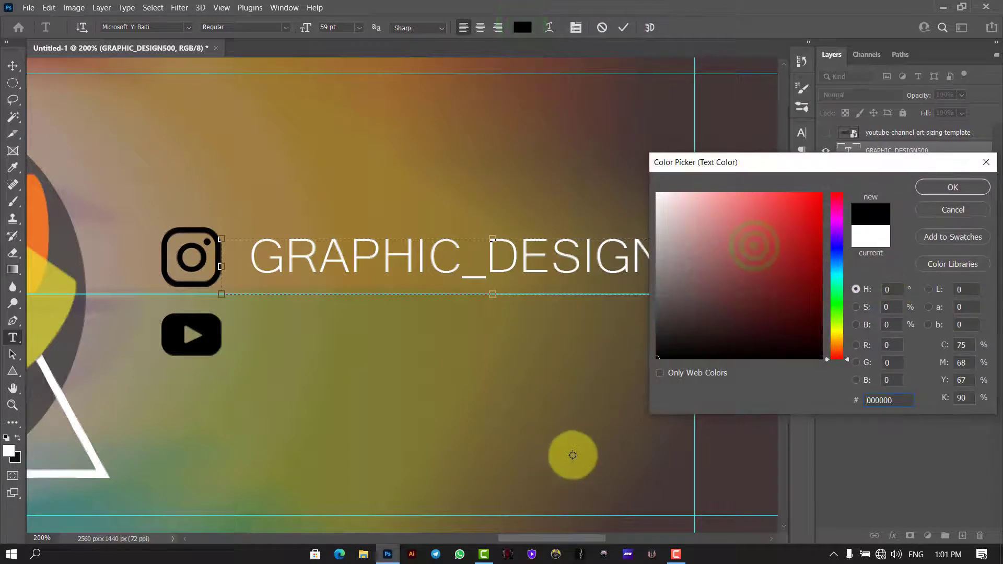
click(948, 188)
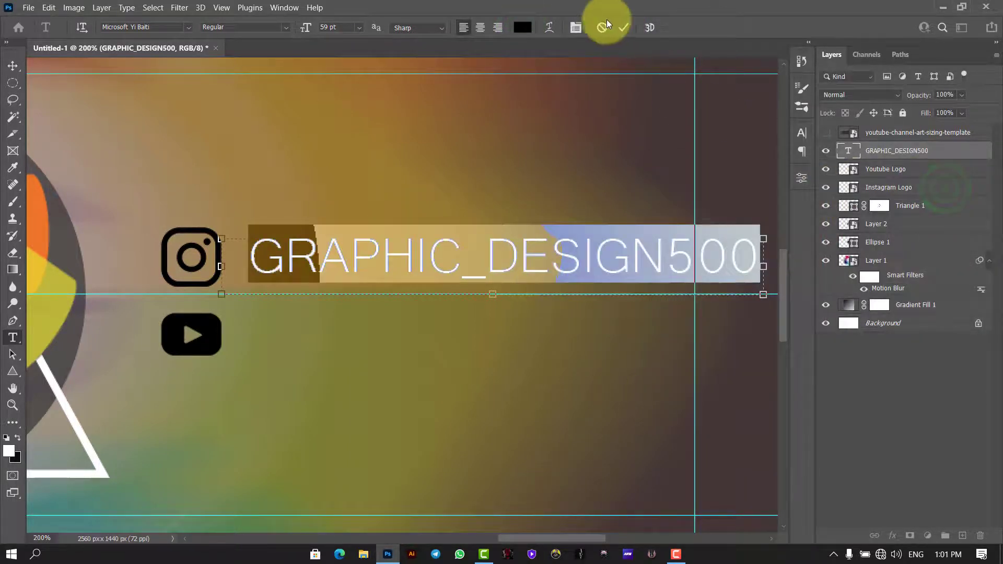
click(622, 27)
Scale the GRAPHIC_DESIGN500 text to about 71.38% and align it vertically with the centre of the Instagram logo.
key(ctrl+t)
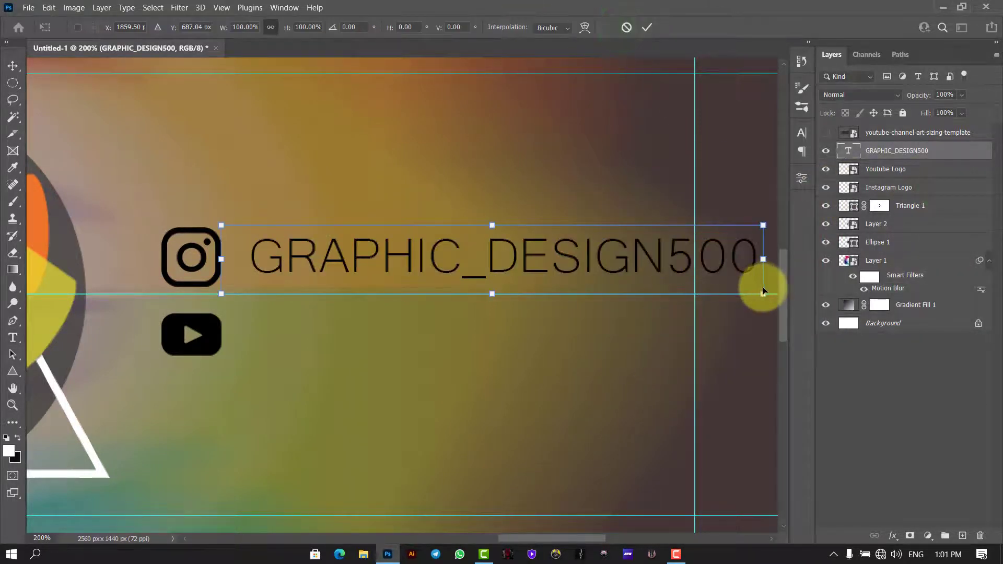
drag(763, 293, 628, 276)
drag(568, 238, 526, 254)
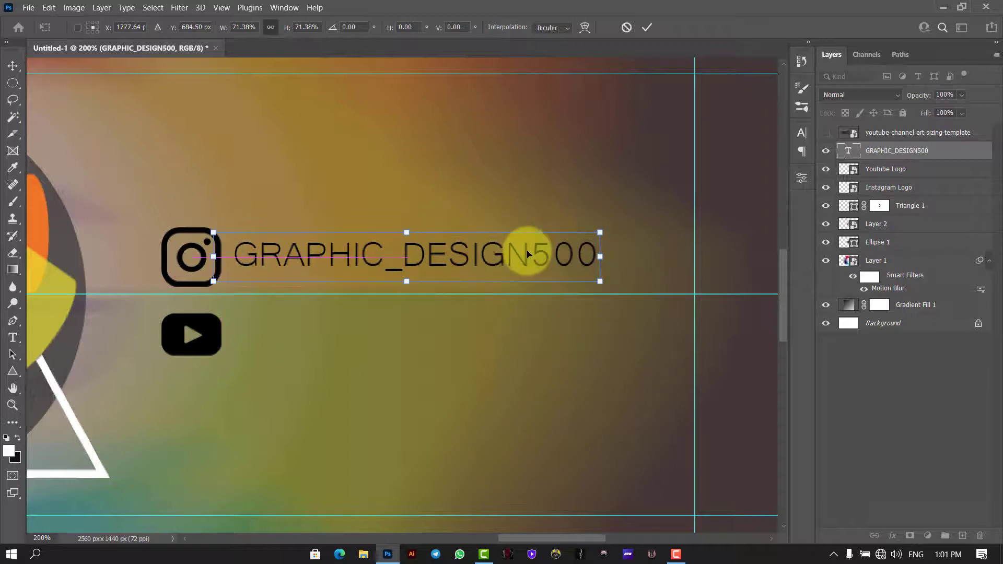
click(650, 27)
Create a text box to the right of the YouTube logo with the text GRAPHIC_DESIGN.
click(13, 338)
click(271, 261)
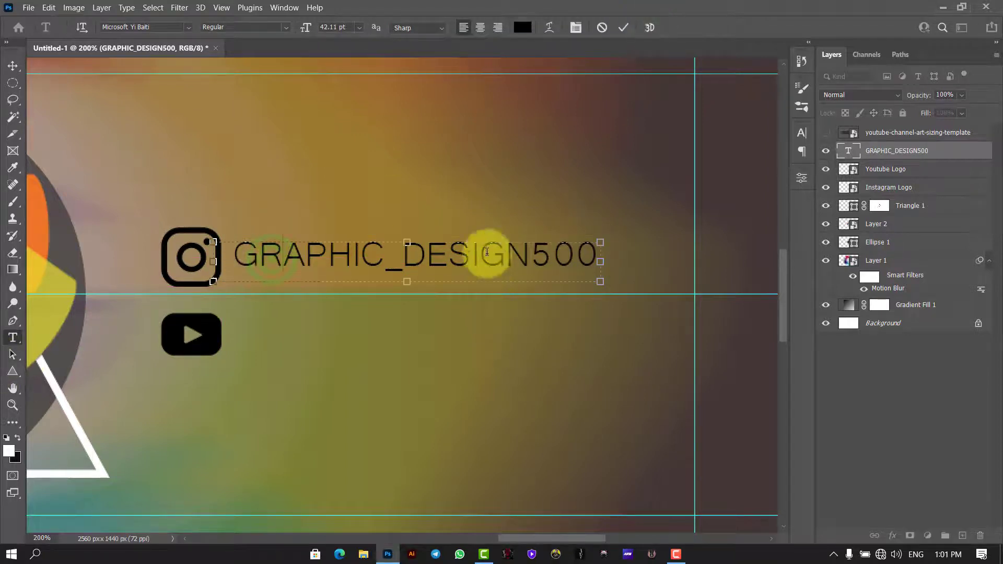
click(602, 27)
drag(233, 313, 608, 356)
text(gRAPHI)
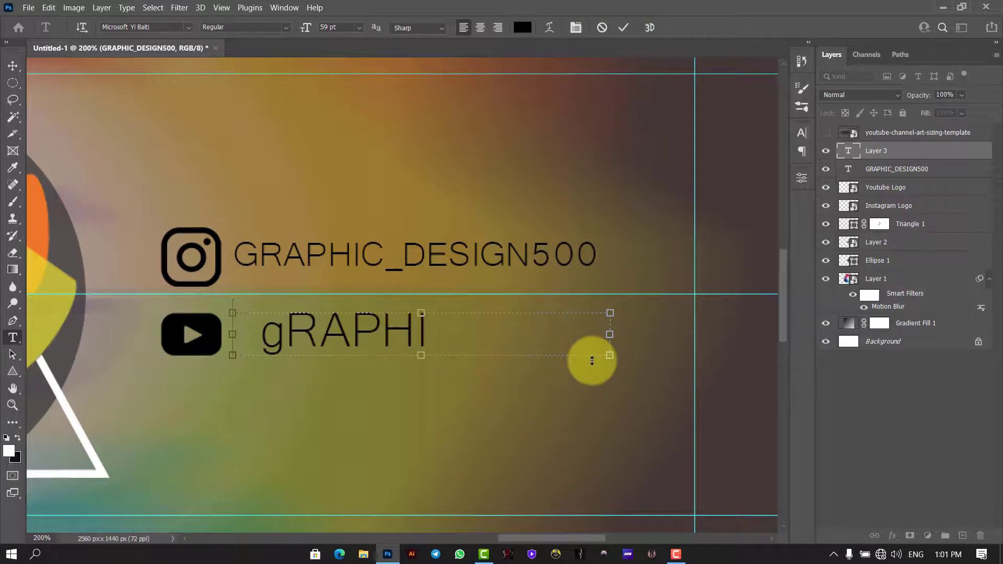
text(C)
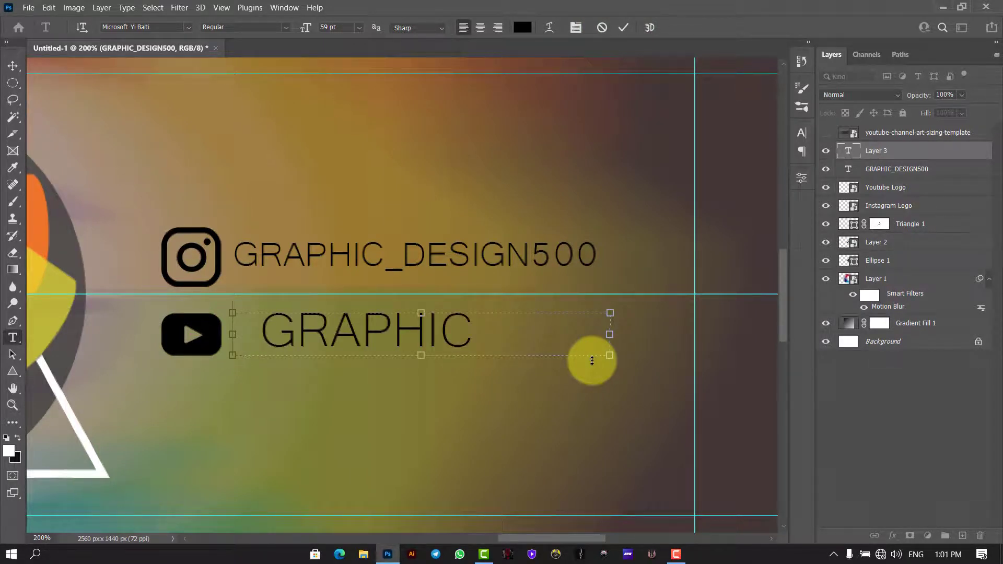
text(_DESI)
Set the size of the text beside the YouTube logo to 42 pt.
key(ctrl+a)
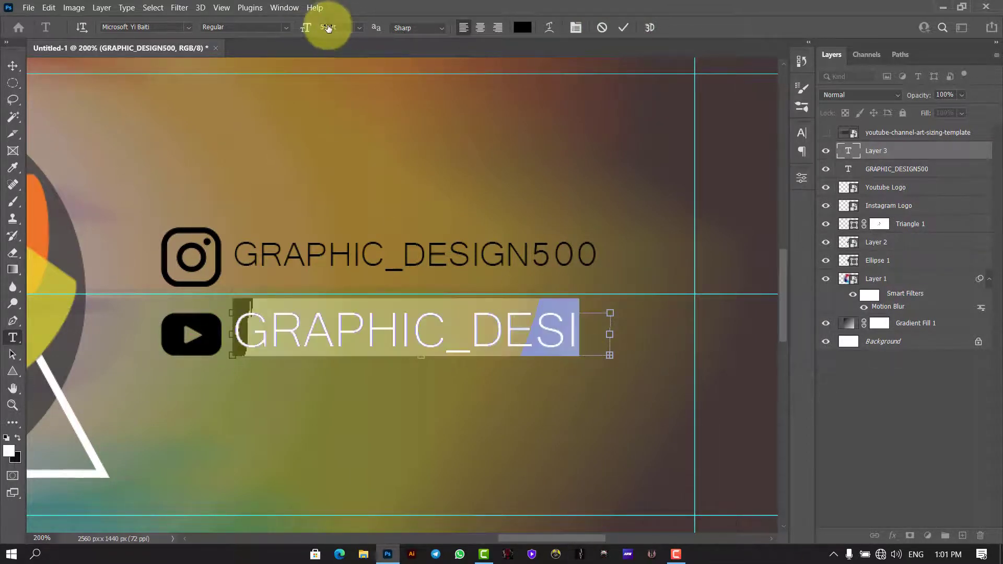
scroll(328, 28, down, 10)
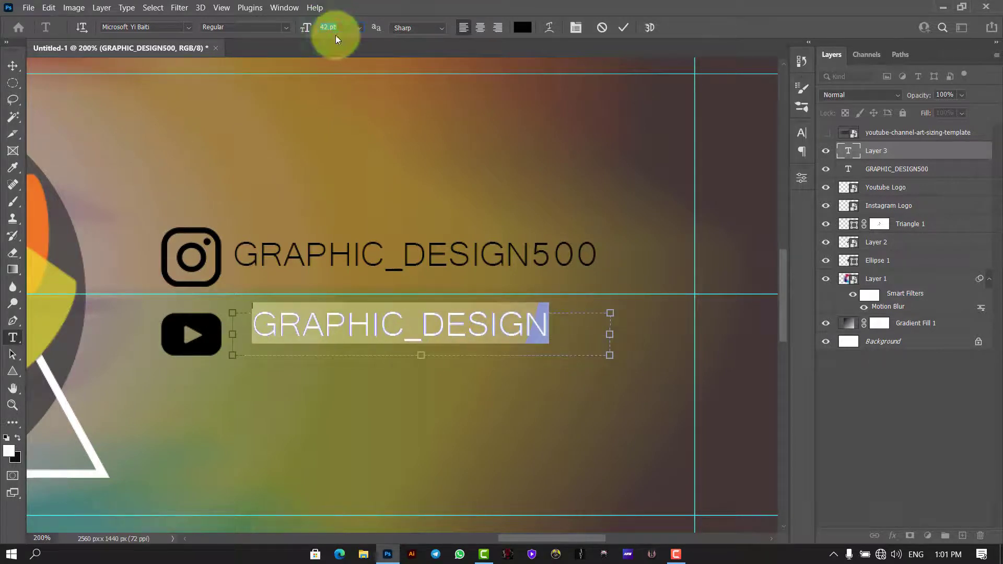
click(618, 25)
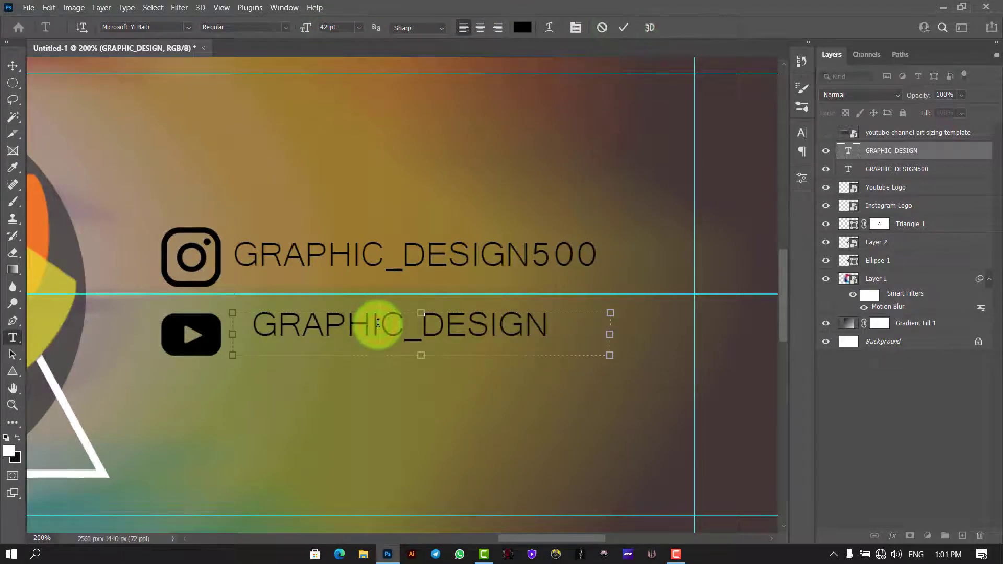
Set the text beside the YouTube logo to 42.11 pt and align it with the logo and the handle text above.
click(602, 28)
click(309, 262)
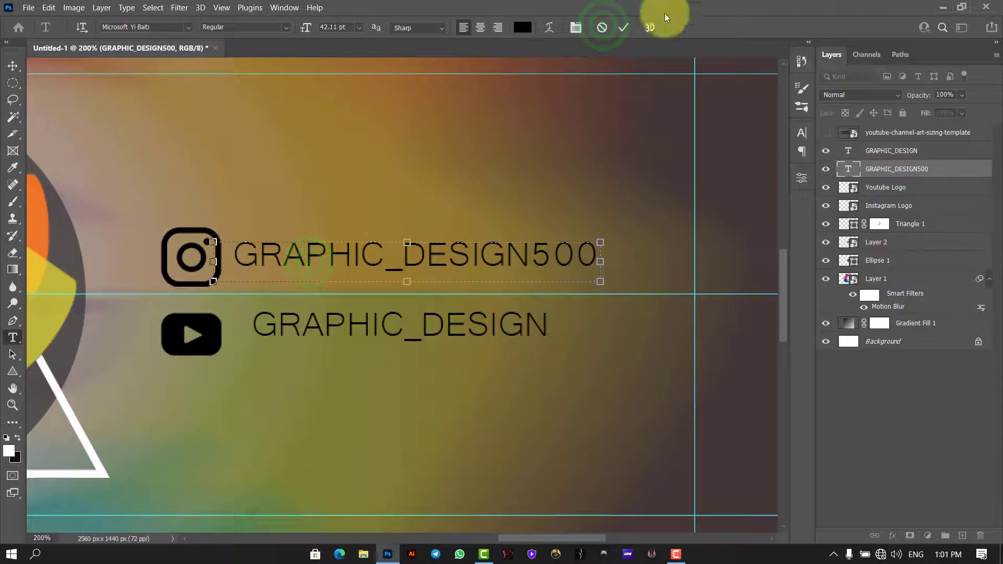
click(601, 26)
click(338, 326)
click(328, 28)
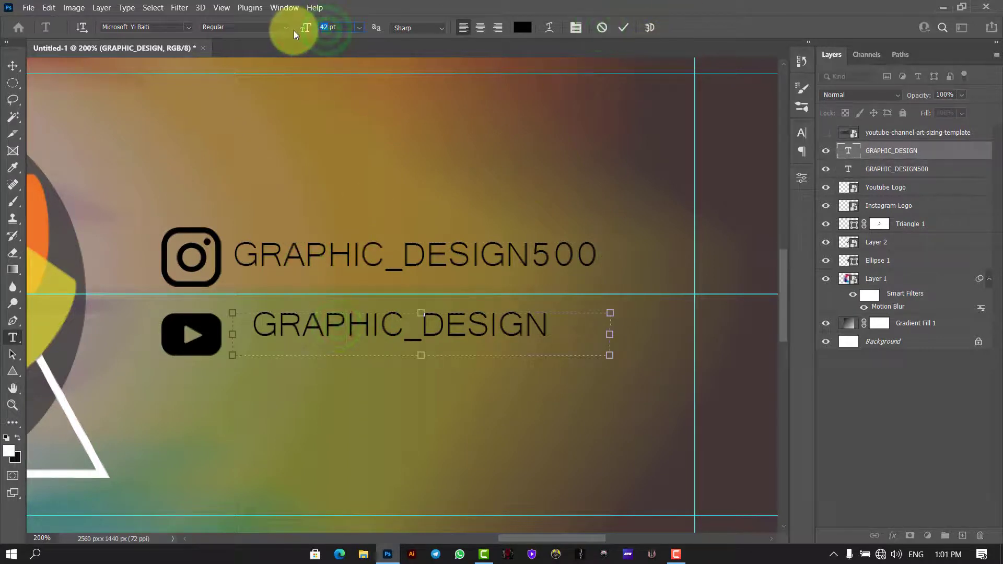
text(.11)
click(621, 27)
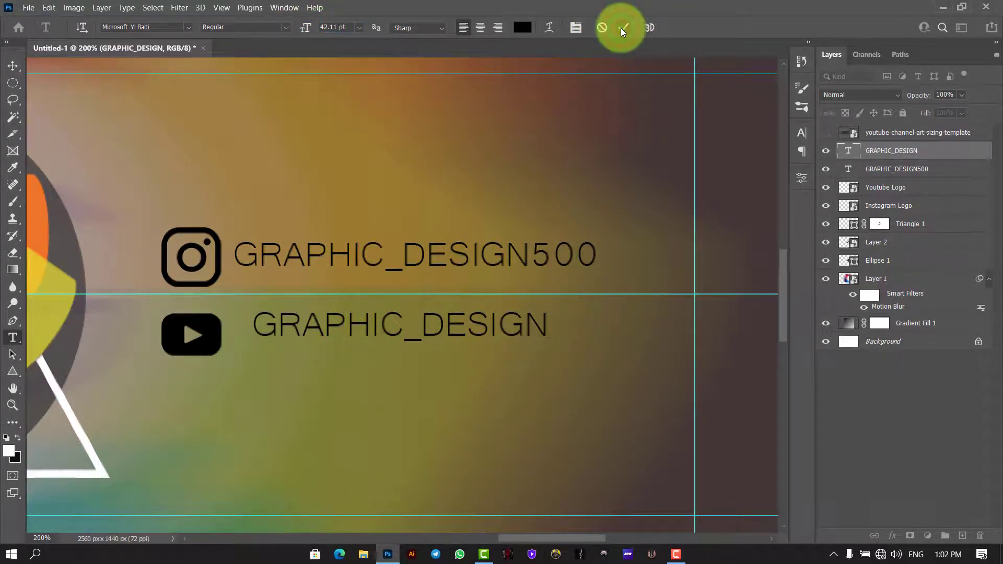
key(ctrl+t)
drag(386, 327, 366, 338)
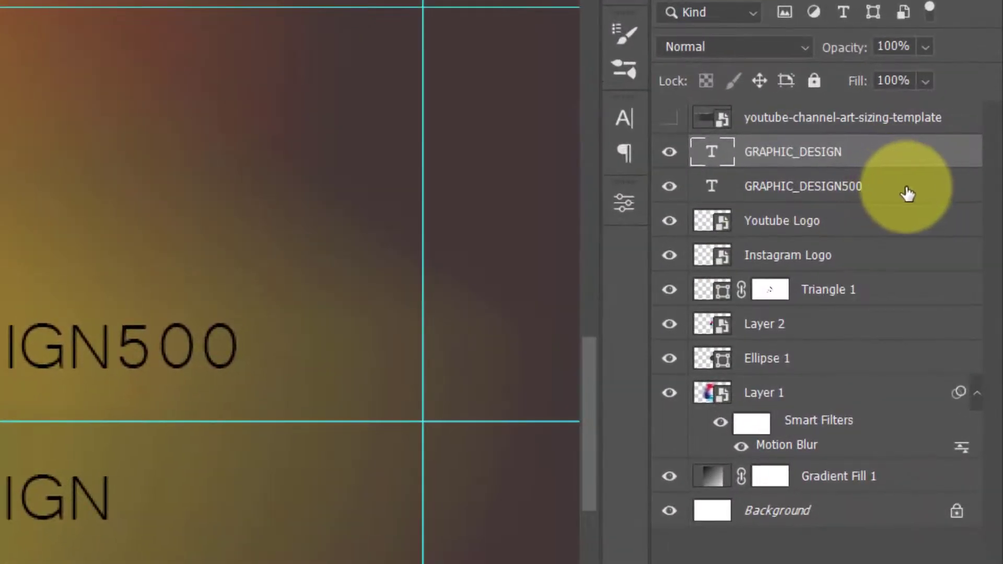
Group the two logos with their handle texts, scale the group to about 112.40% and shift it slightly away from the emblem.
shift+click(892, 258)
key(ctrl+g)
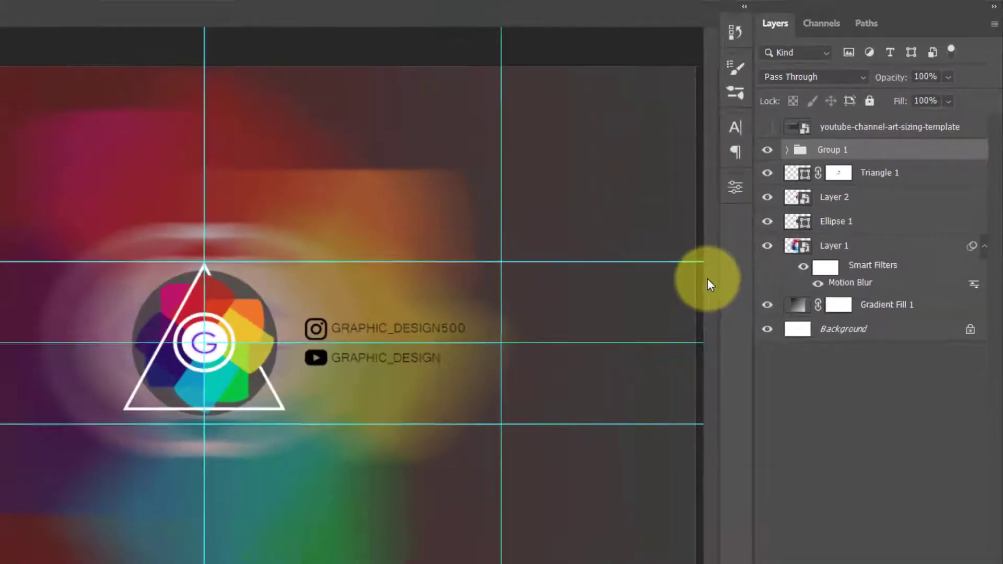
key(ctrl+t)
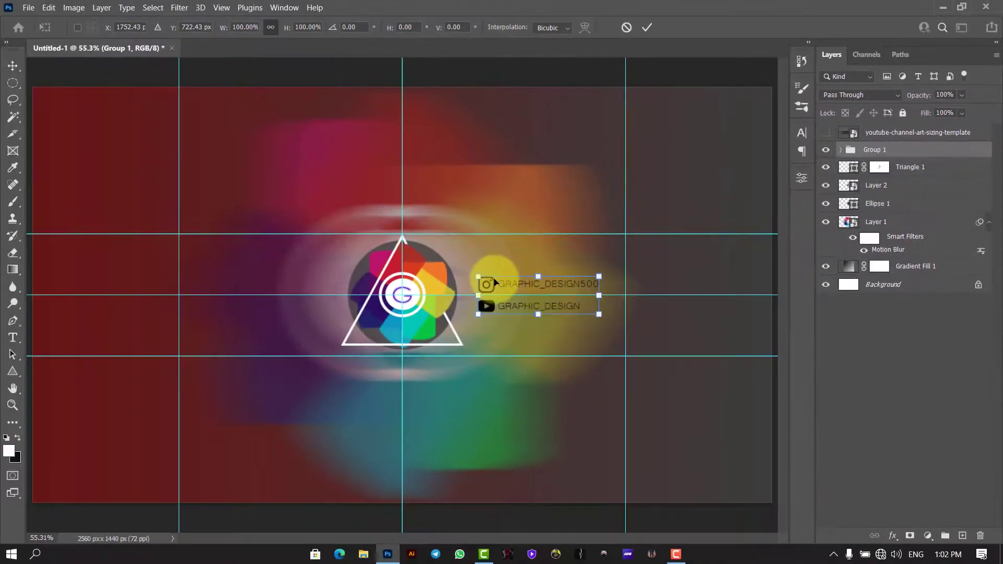
drag(477, 276, 516, 283)
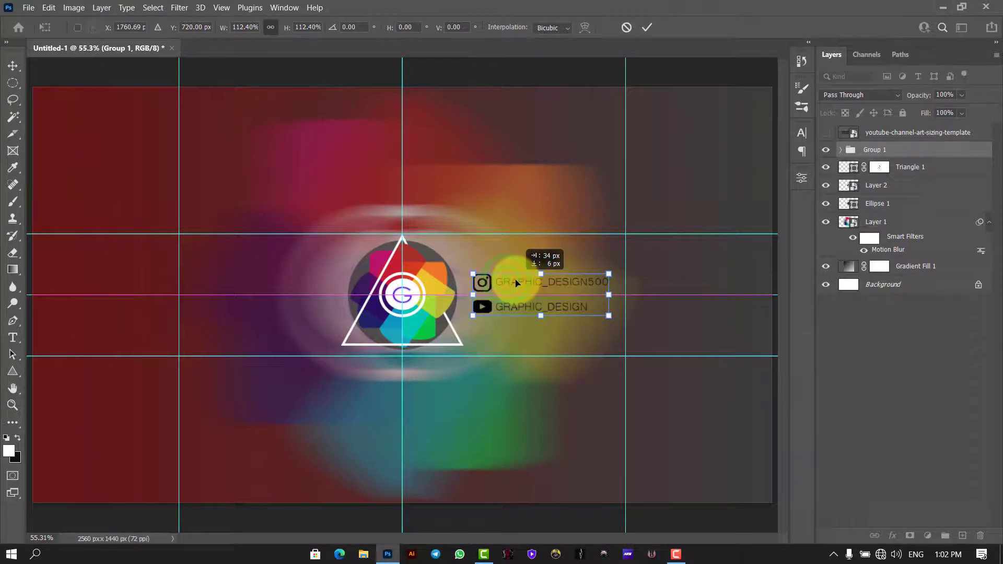
click(647, 27)
Create a text box on the empty side of the emblem, opposite the social media logos, with the text GRAPHIC DESIGN.
key(t)
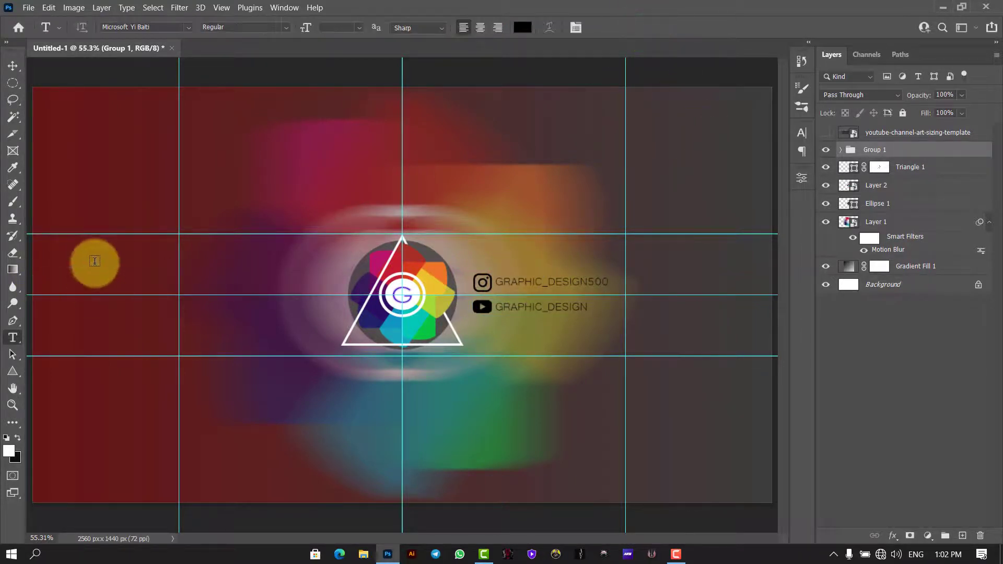
drag(185, 250, 342, 300)
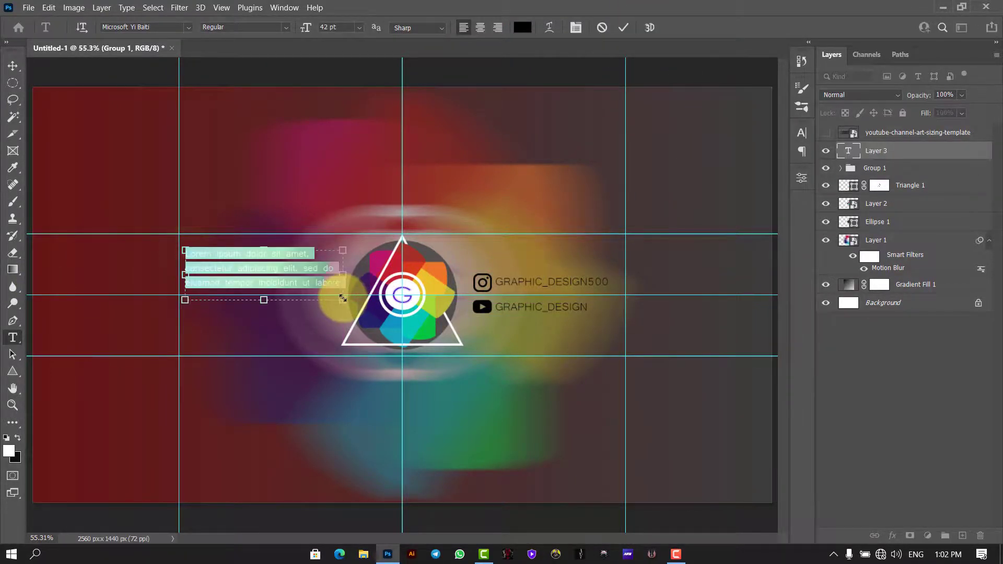
key(ctrl+plus)
key(ctrl+plus)
key(ctrl+plus)
drag(471, 539, 407, 538)
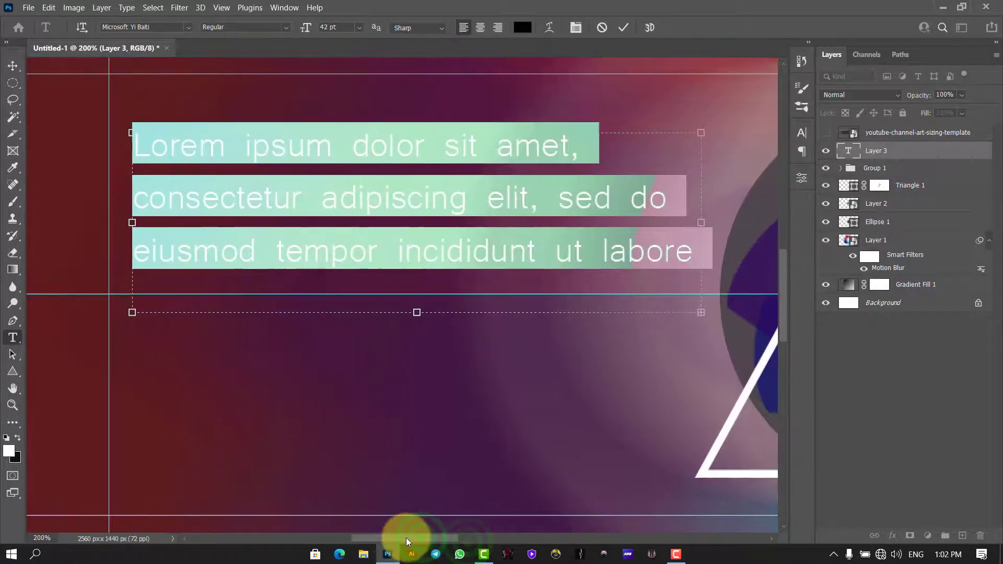
text(GRAPHIC DESIGN)
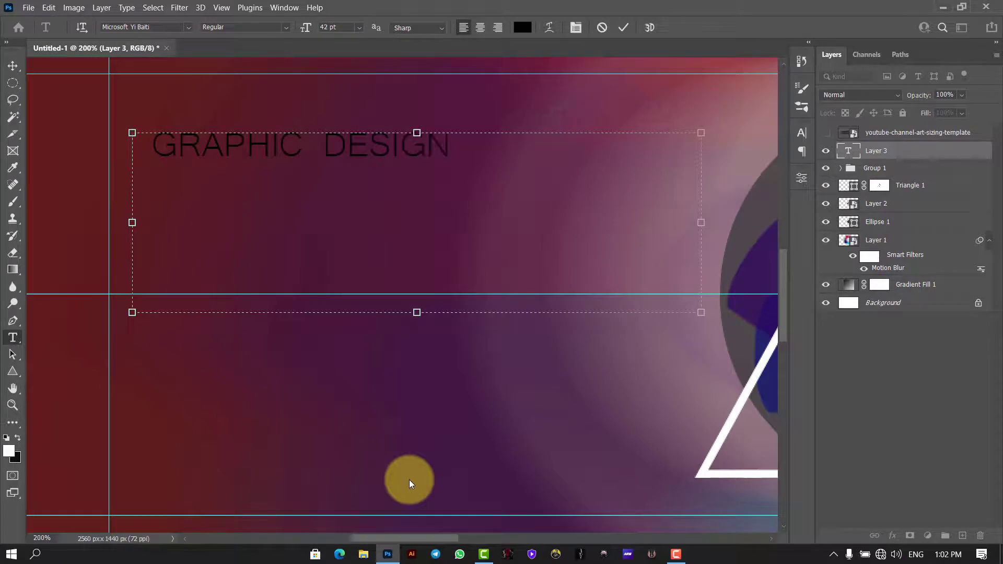
Change the colour of the GRAPHIC DESIGN headline text to white (ffffff).
key(ctrl+a)
click(522, 27)
drag(698, 256, 656, 193)
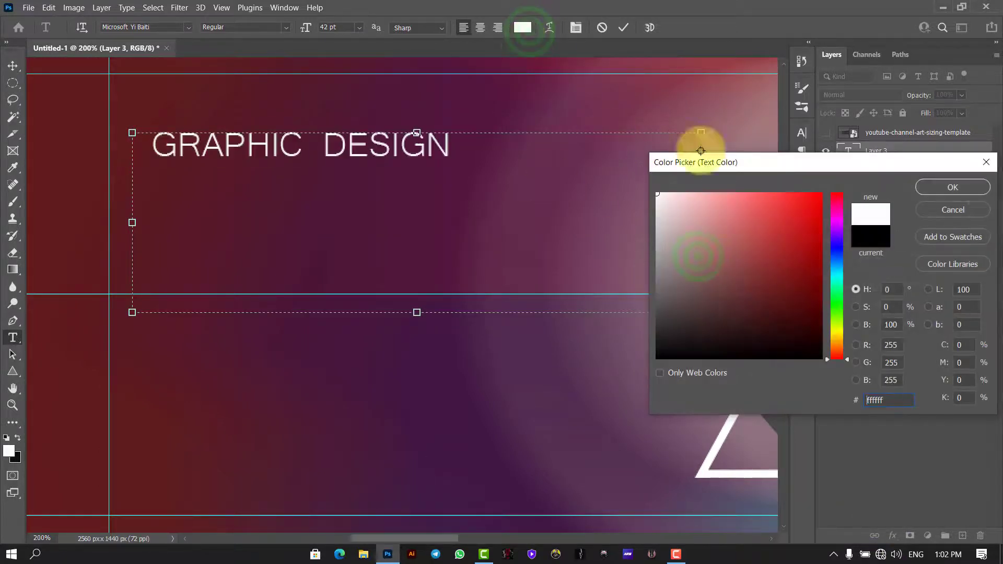
click(951, 188)
Set the GRAPHIC DESIGN headline to 68 pt and shrink its text box to fit closely around the words.
click(334, 27)
scroll(345, 29, up, 20)
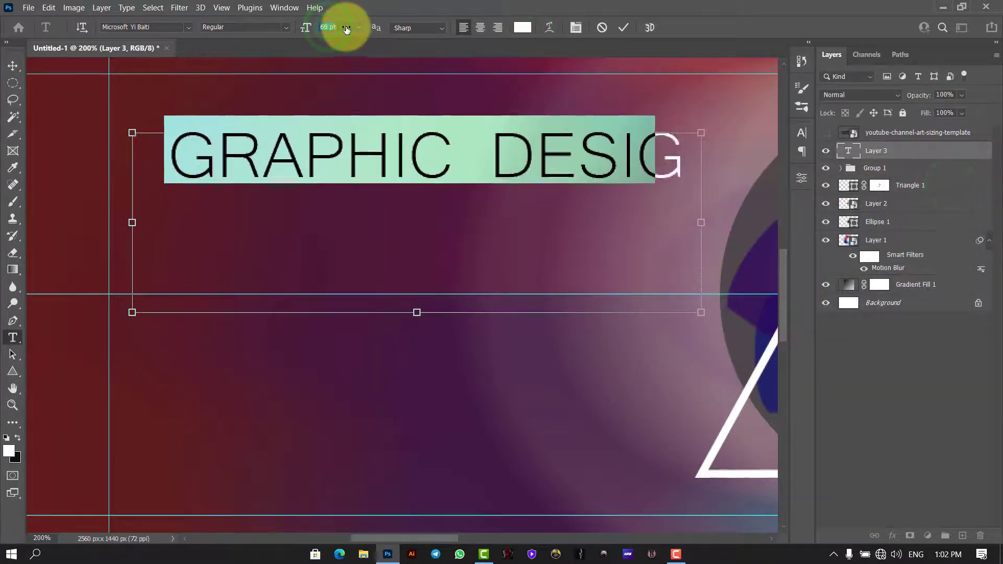
drag(701, 312, 647, 182)
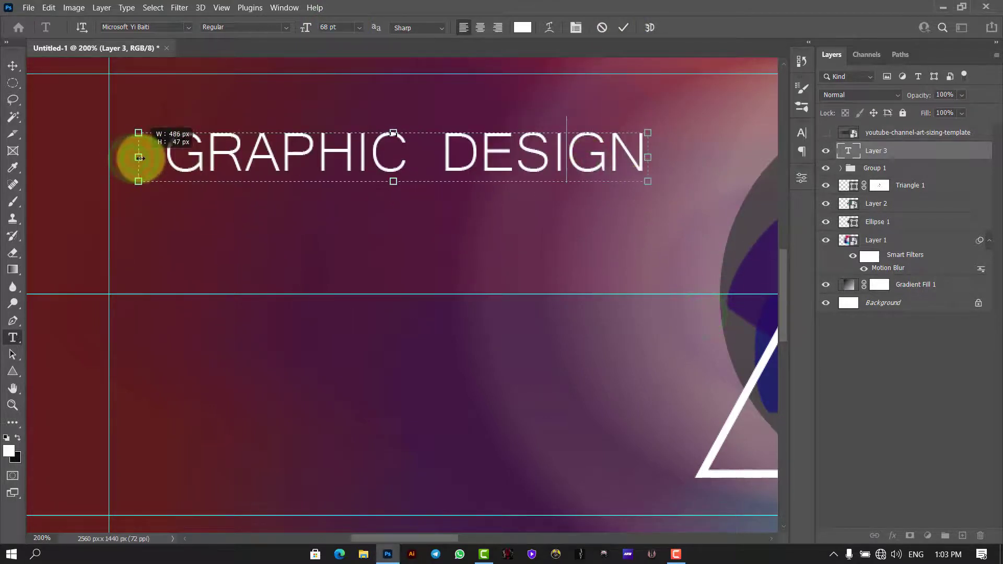
drag(132, 157, 159, 156)
click(623, 27)
Scale the GRAPHIC DESIGN headline to about 119.28% and place it just above the horizontal centre guide, beside the emblem.
key(ctrl+t)
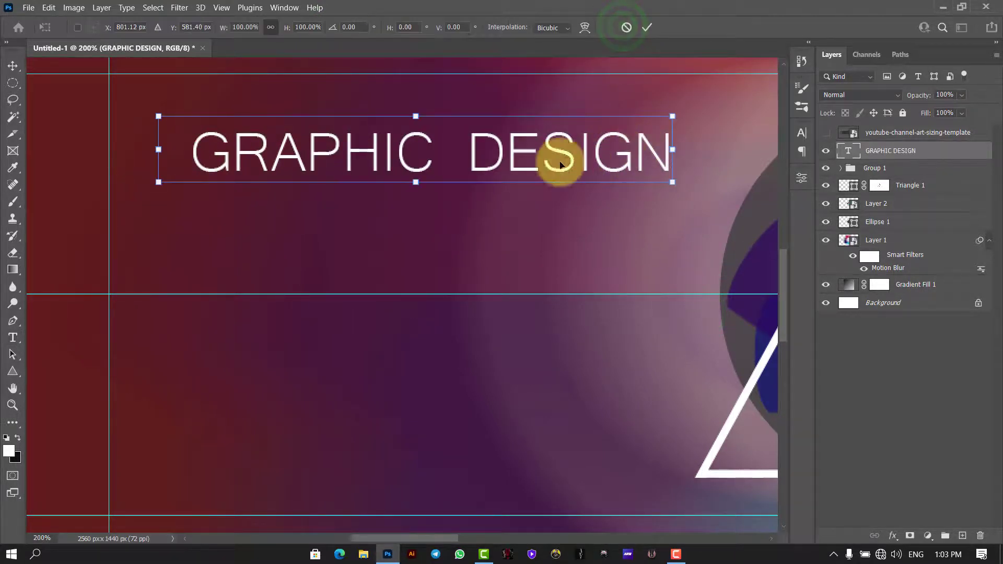
drag(152, 112, 91, 84)
drag(479, 152, 483, 245)
drag(665, 197, 699, 196)
drag(665, 251, 664, 255)
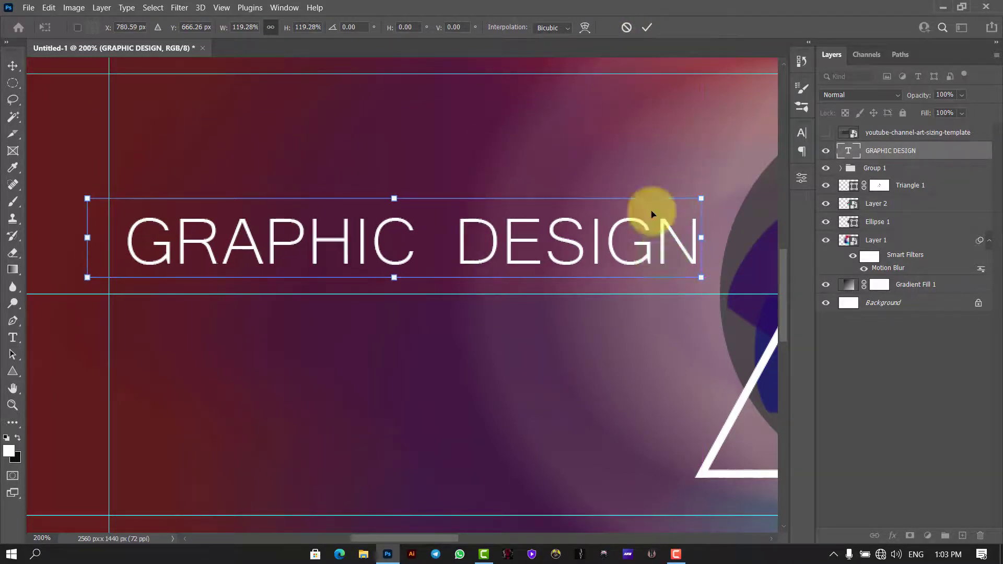
click(647, 27)
Create a text box beneath the headline with "By:" followed by the designer's handle, at 50 pt.
key(t)
drag(182, 293, 662, 366)
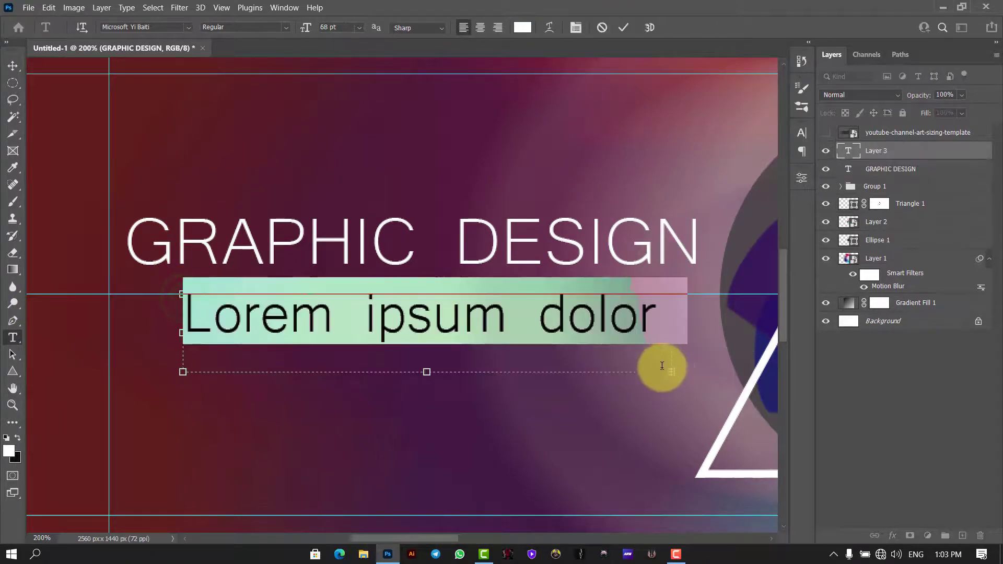
key(BackSpace)
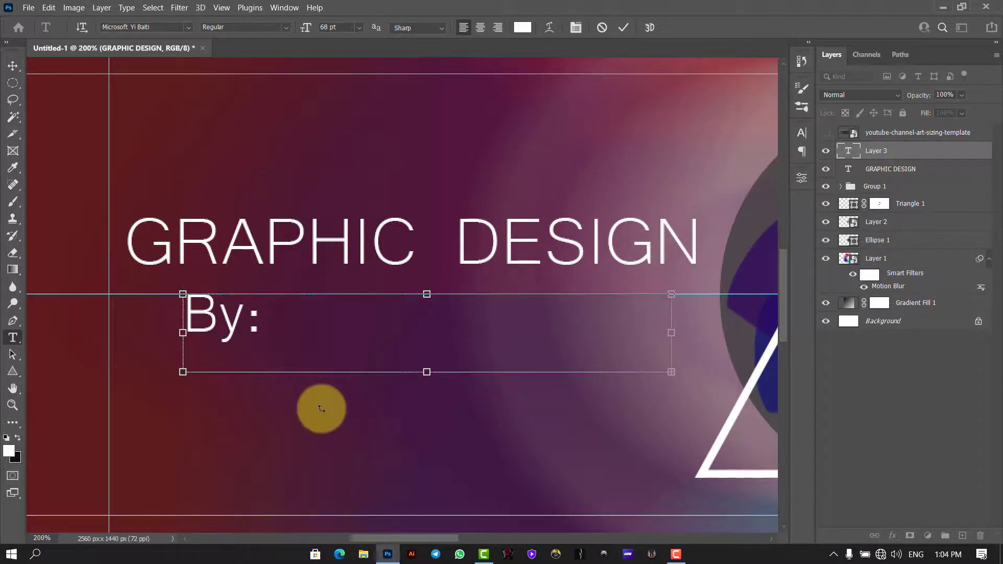
key(ctrl+a)
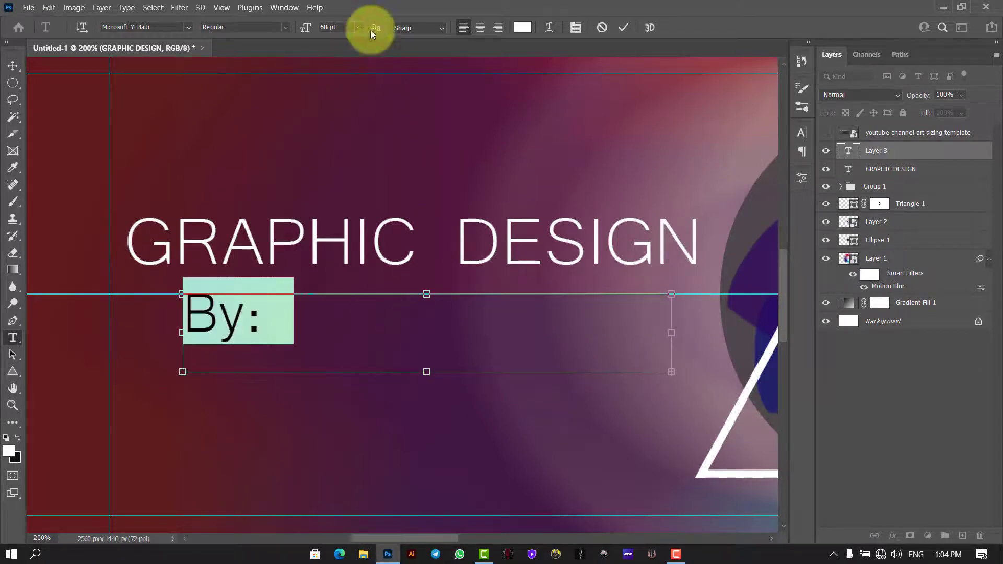
drag(348, 30, 337, 31)
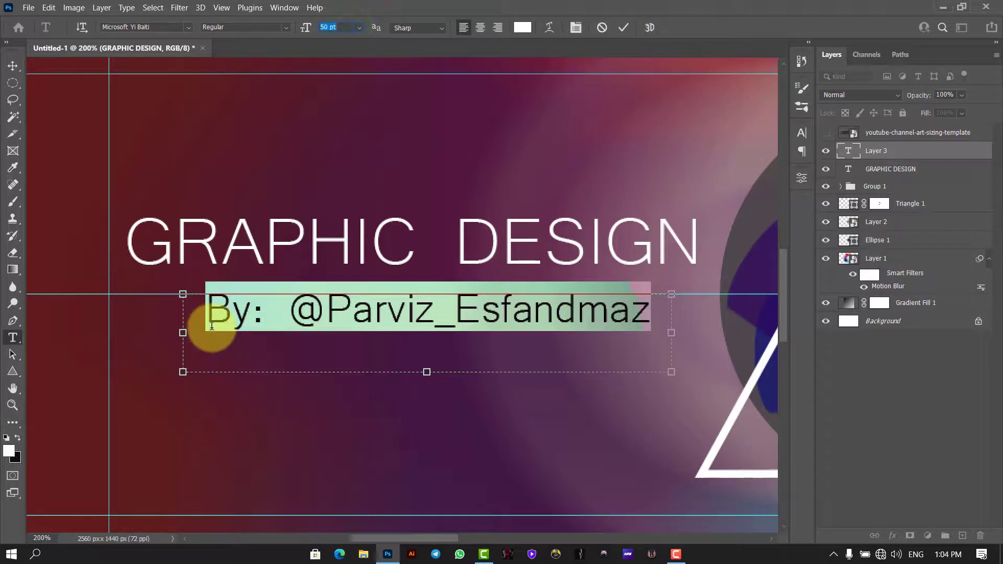
Widen the byline's text box on both sides, set its text to 35 pt and insert a wide gap between "By:" and the handle.
drag(183, 333, 134, 333)
drag(672, 333, 717, 324)
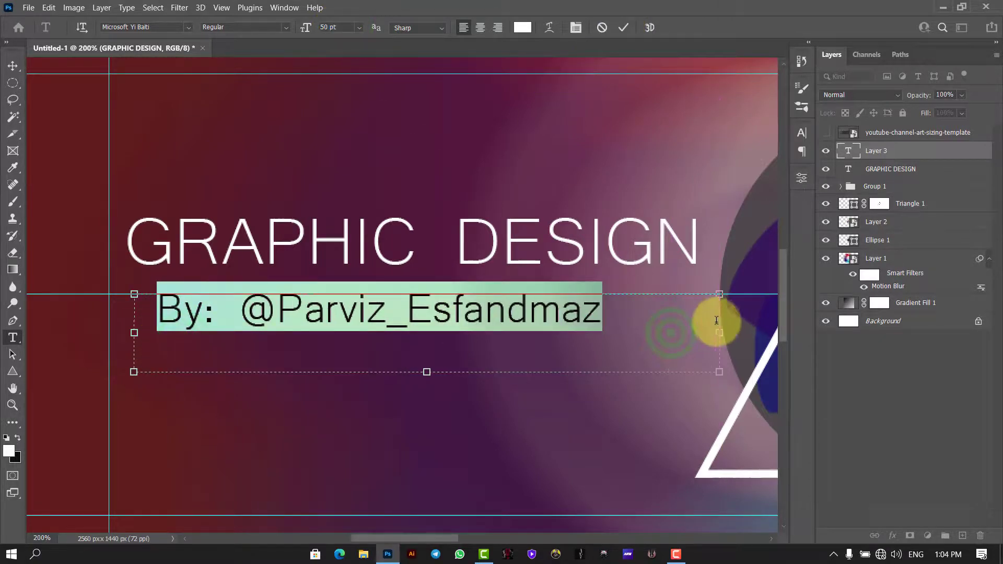
drag(332, 27, 325, 27)
click(209, 307)
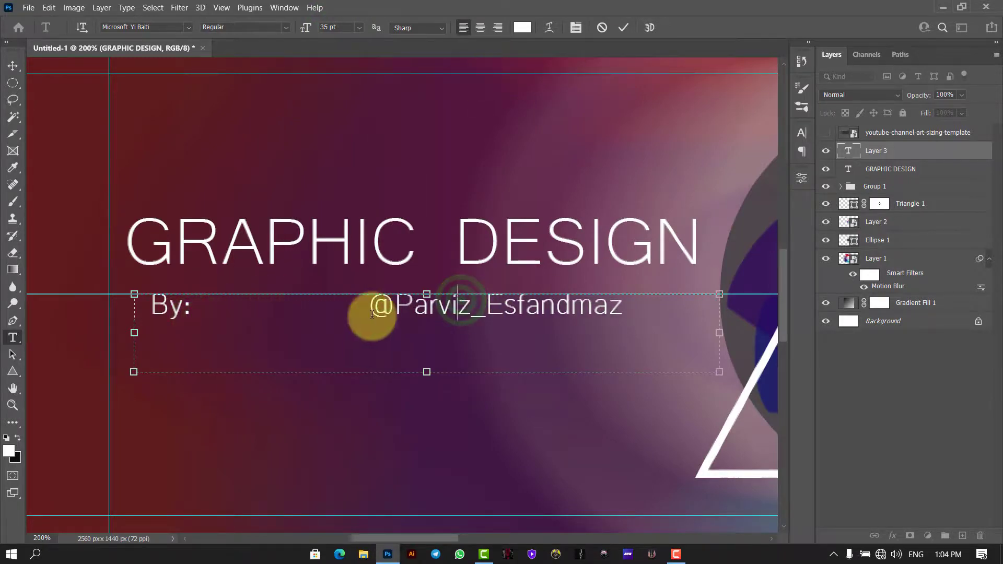
Increase the tracking of the handle in the byline, leaving "By:" at its normal letter spacing.
drag(369, 308, 624, 313)
click(576, 27)
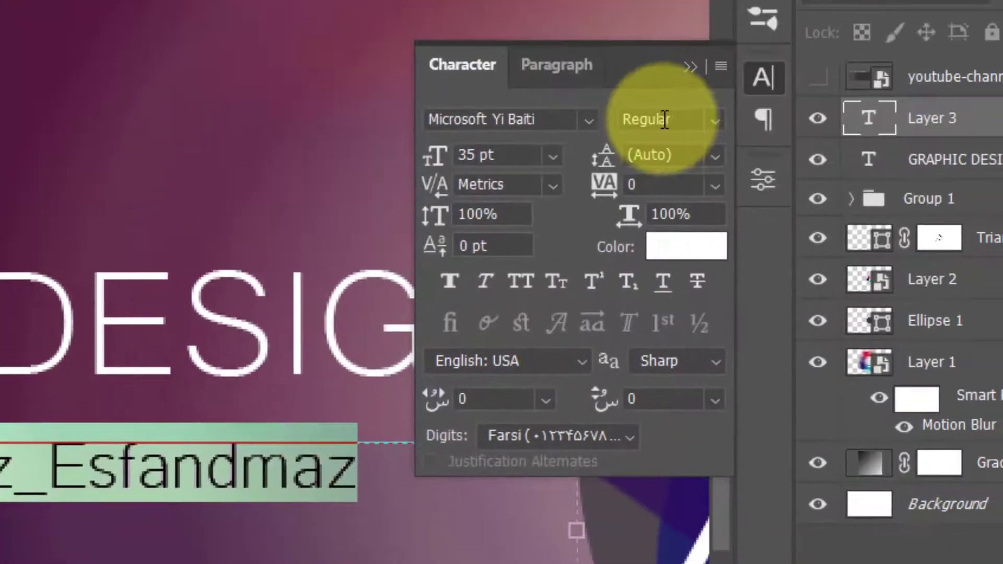
drag(615, 189, 656, 188)
click(695, 70)
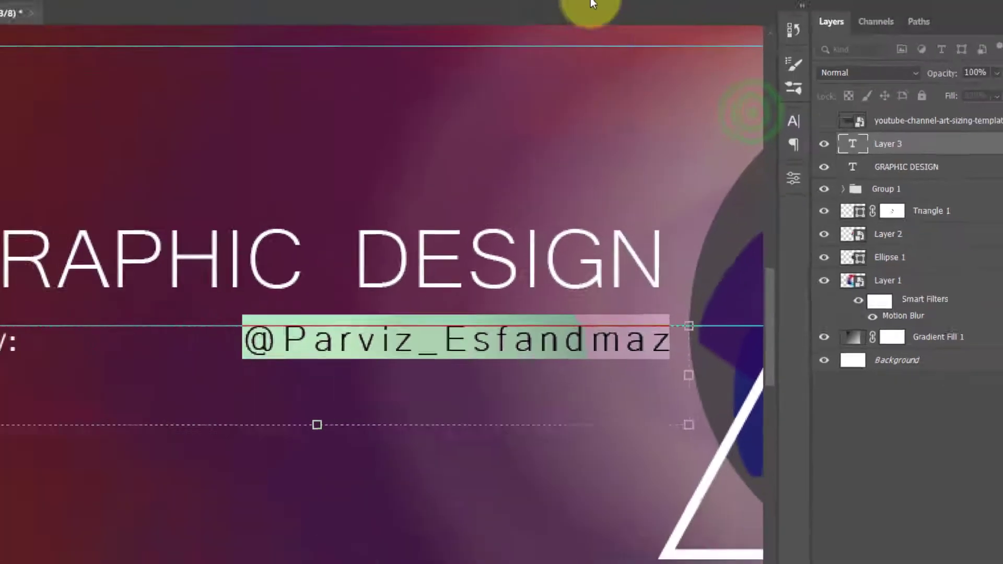
click(627, 27)
Scale the byline down to about 26.44 pt and place it beneath the headline, with its end aligned to the headline's end.
key(ctrl+t)
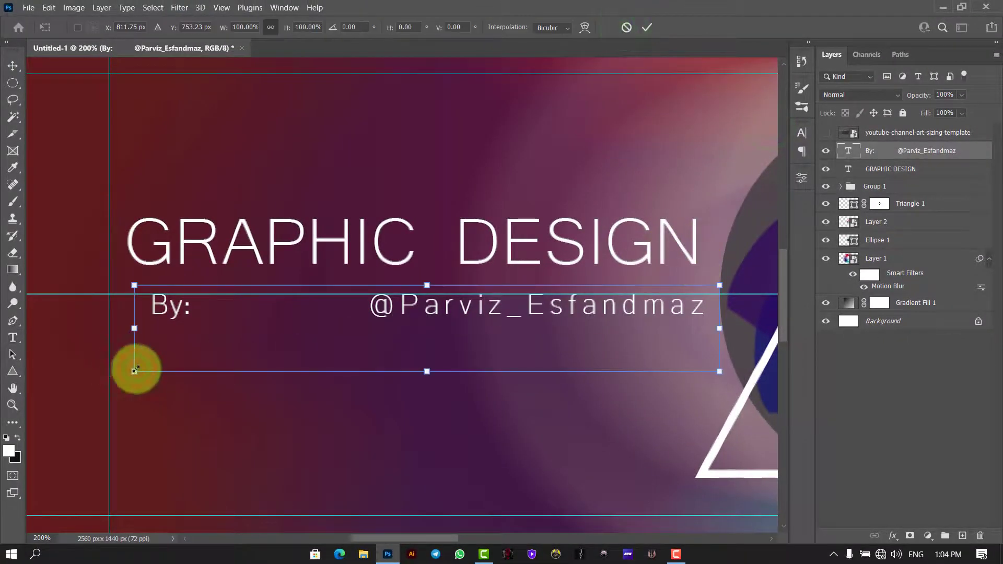
drag(134, 371, 273, 319)
mouse_move(531, 308)
mouse_down()
mouse_move(527, 327)
mouse_move(519, 320)
mouse_up()
click(647, 28)
Nudge the GRAPHIC DESIGN headline down to Y 677.26 px, closer to the byline.
key(ctrl+0)
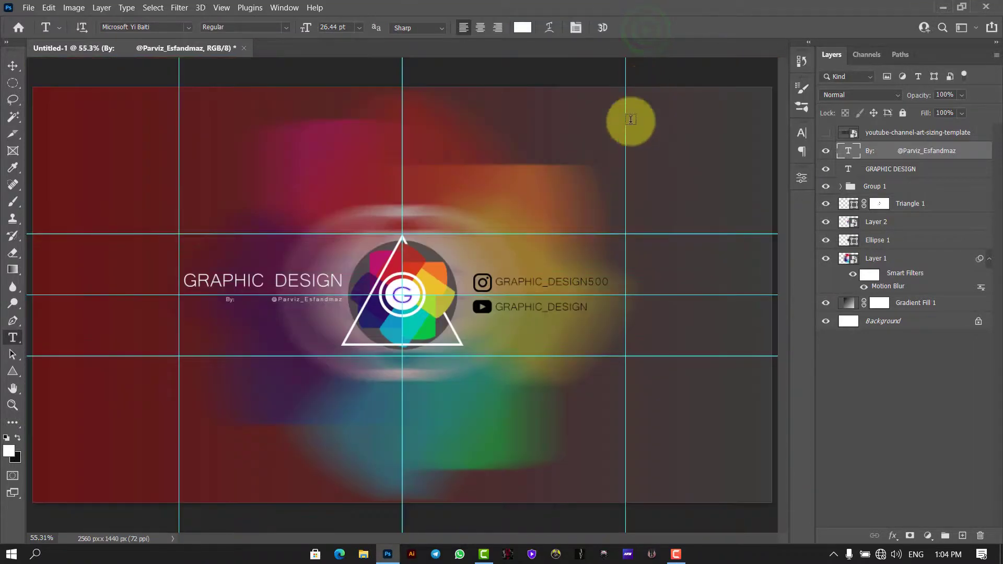
key(ctrl+1)
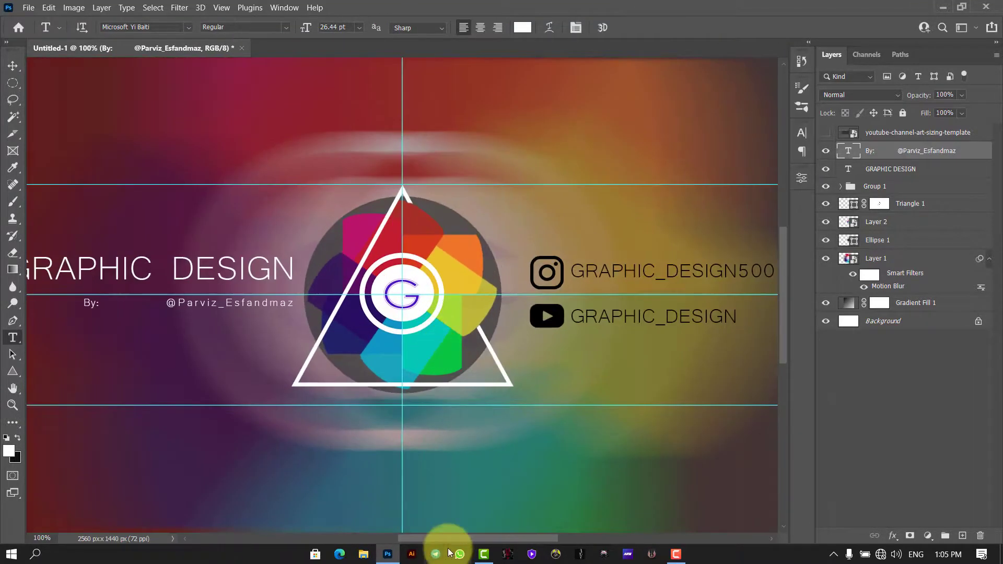
drag(430, 539, 421, 539)
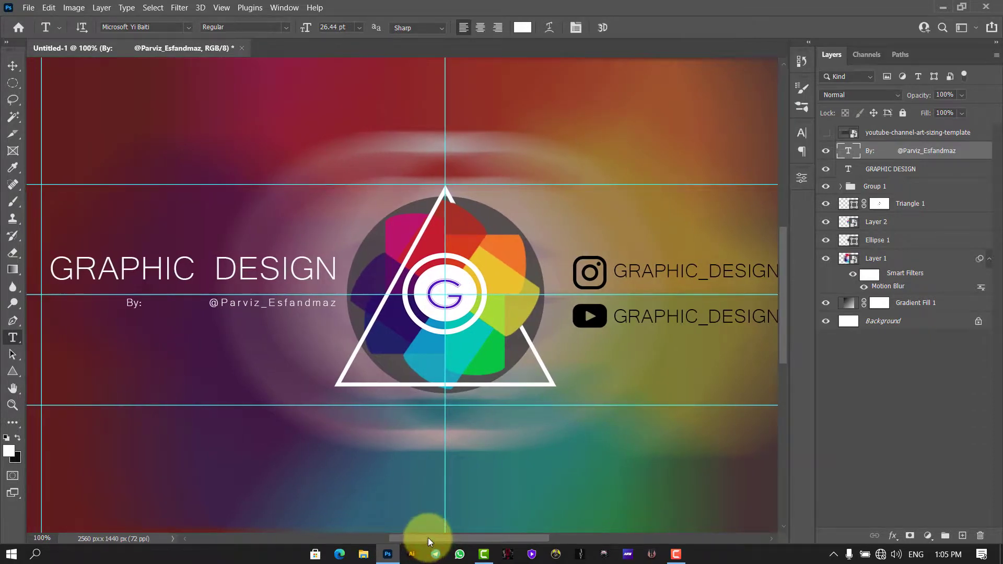
click(914, 170)
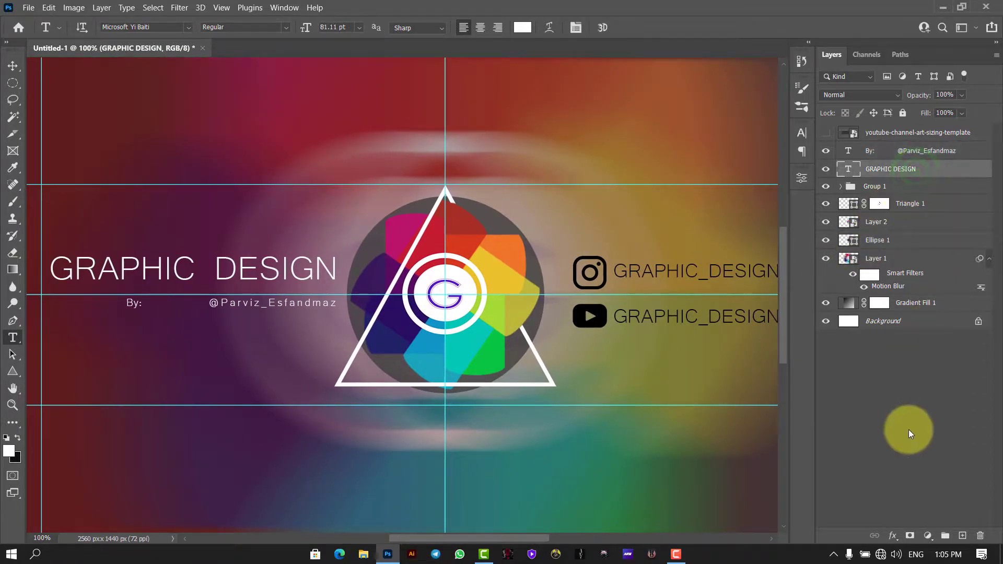
key(ctrl+t)
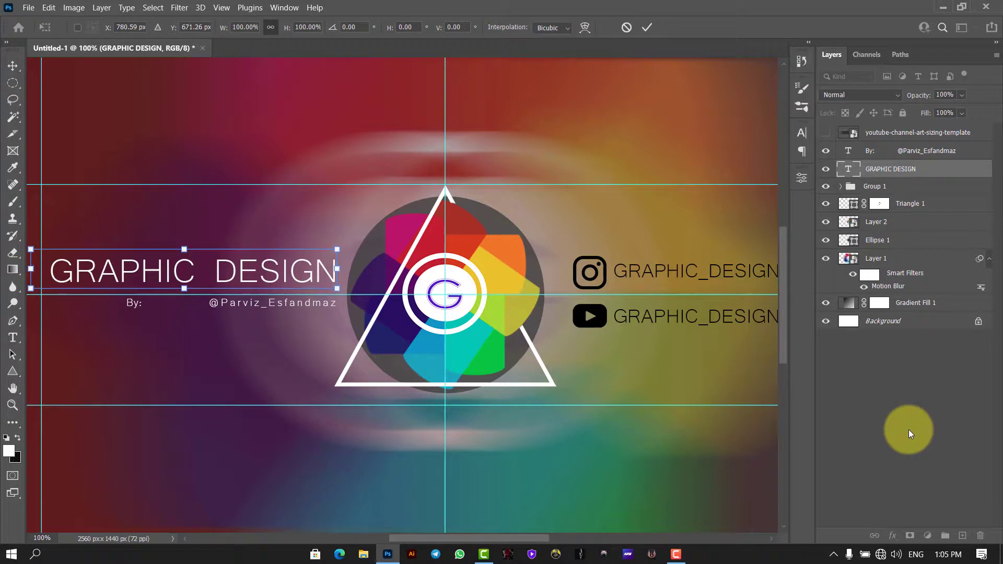
key(Down)
key(Down)
key(Down)
key(Down)
key(Down)
key(Down)
key(Down)
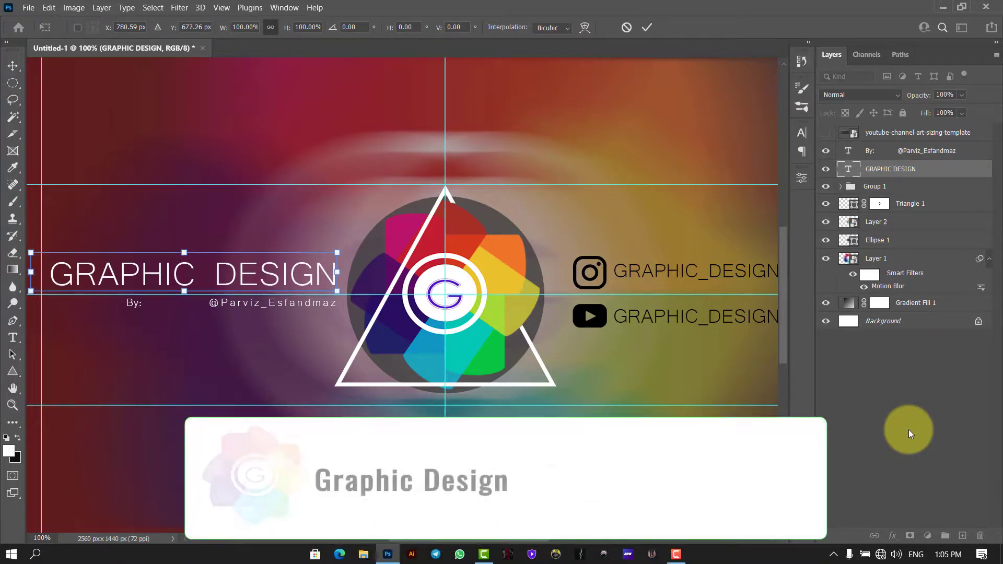
click(647, 27)
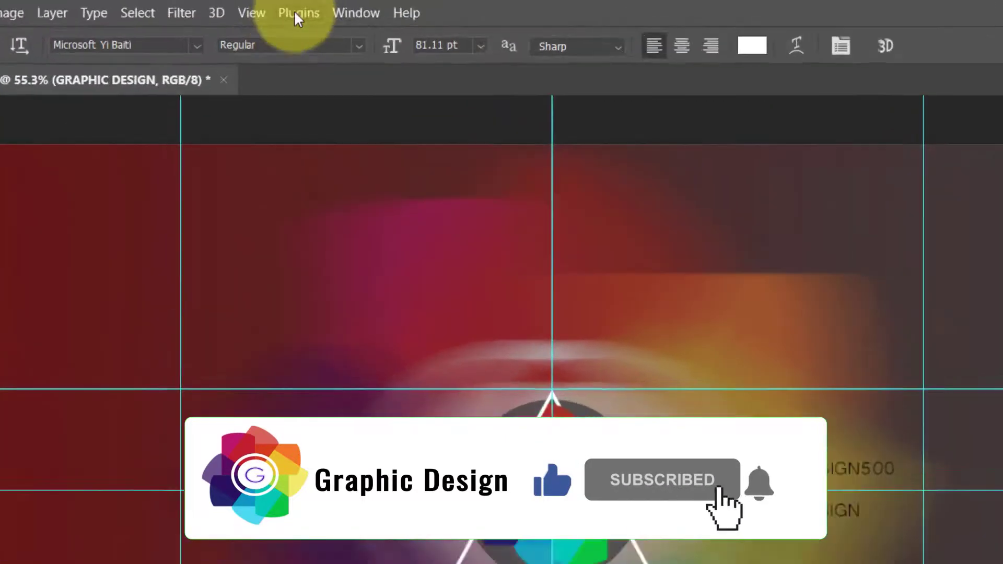
Hide the guides to show the finished banner without them.
click(222, 7)
mouse_move(299, 256)
click(447, 338)
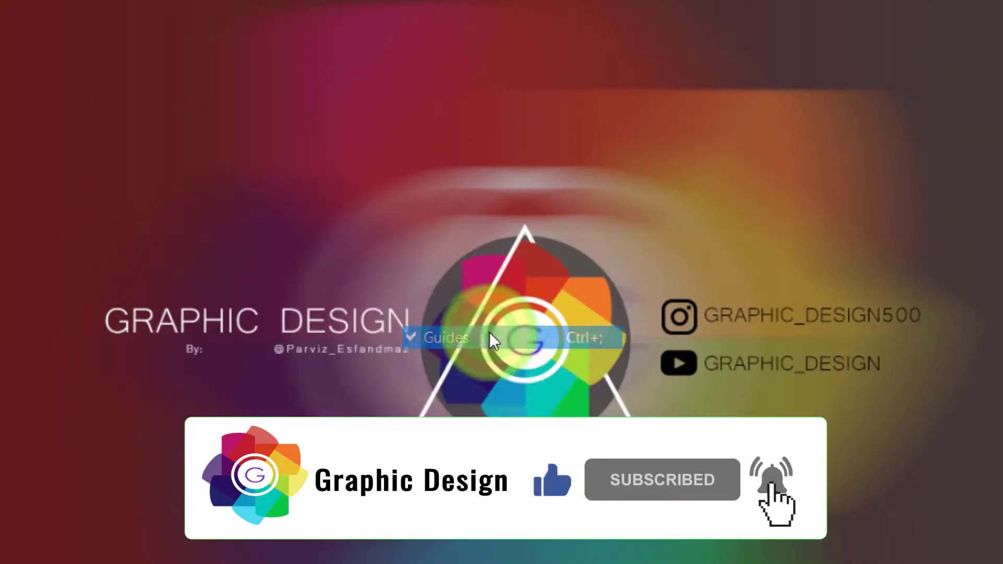